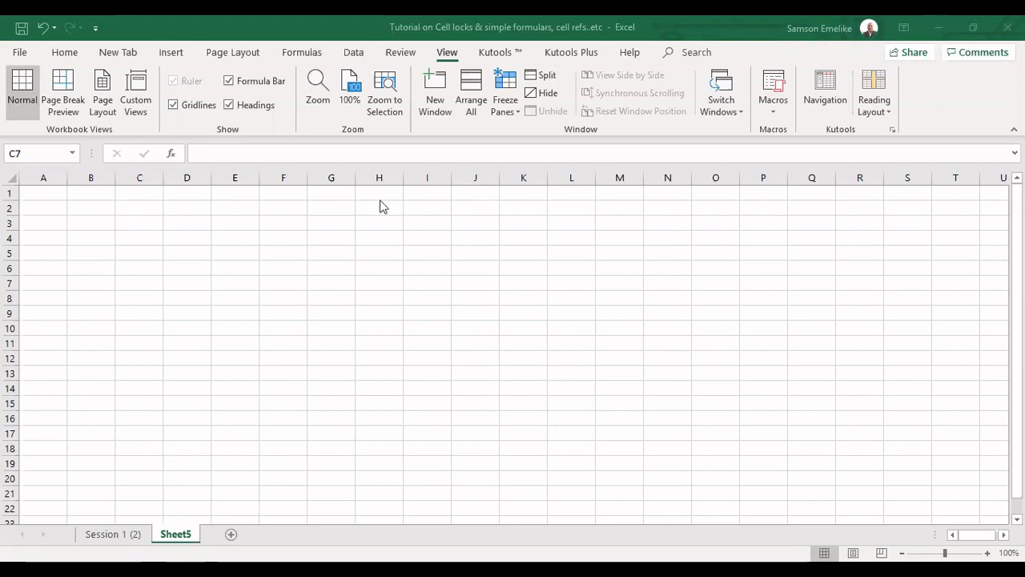
Select various cells, then a whole column and several whole rows, and return to cell A1
{"action": "left_click", "coordinate": [337, 211]}
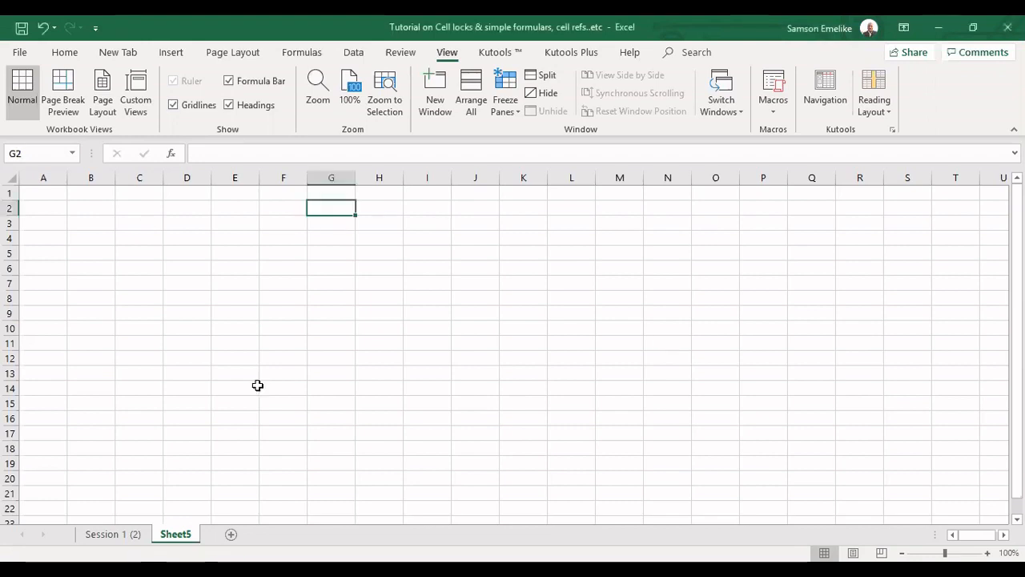
{"action": "key", "text": "Down"}
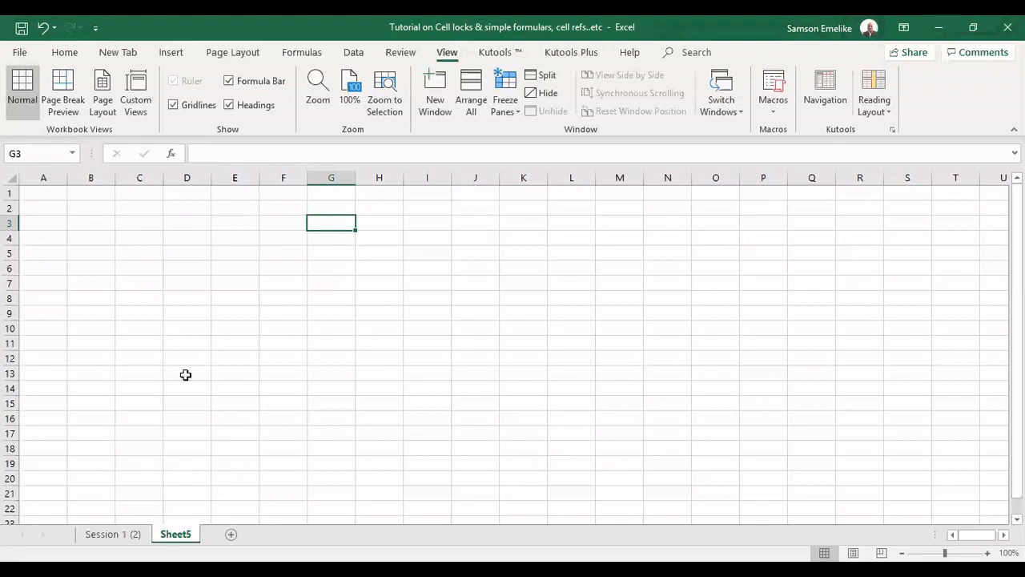
{"action": "key", "text": "ctrl+shift+Page_Up"}
{"action": "key", "text": "ctrl+shift+Page_Down"}
{"action": "left_click", "coordinate": [173, 206]}
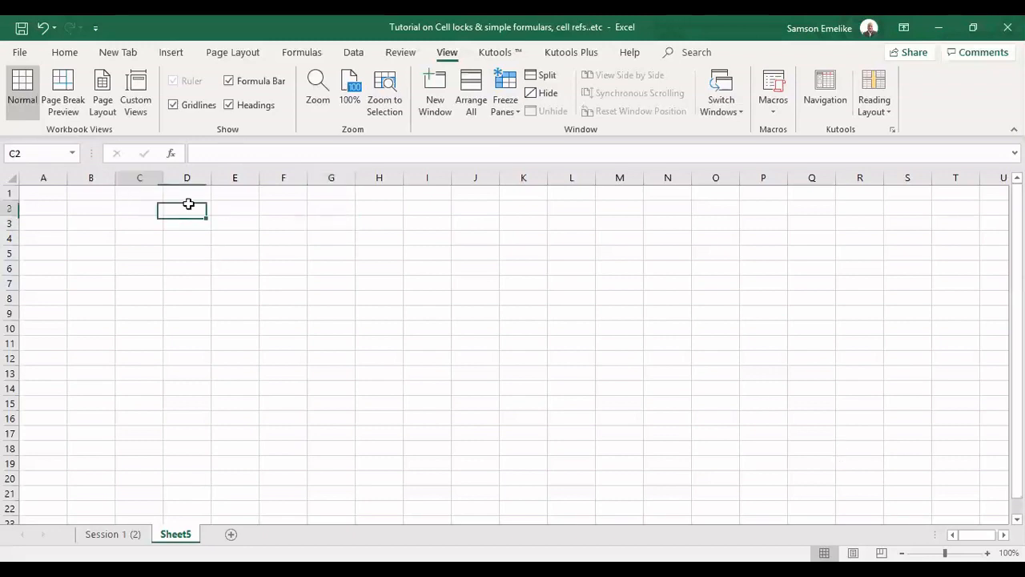
{"action": "key", "text": "Right"}
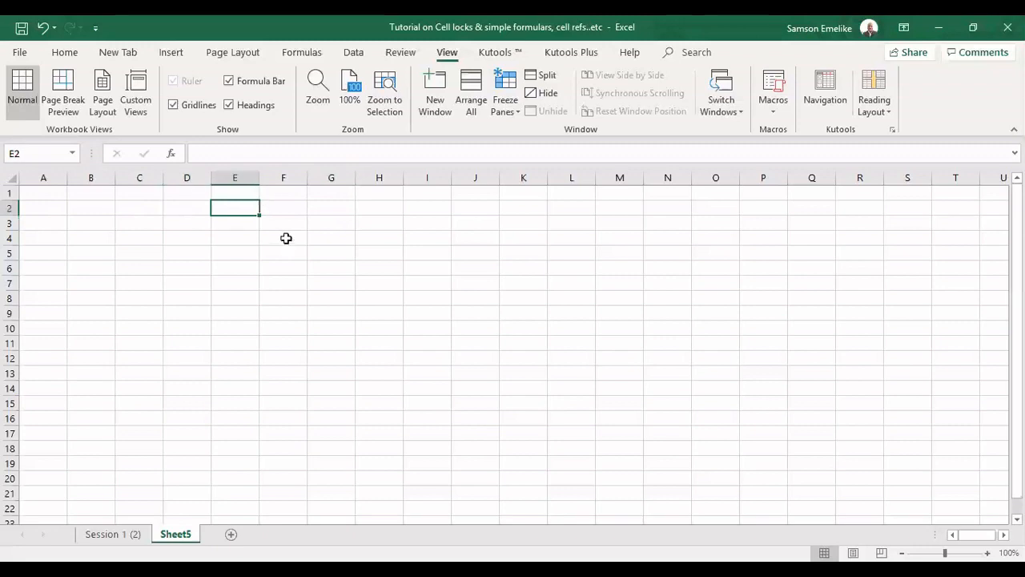
{"action": "left_click", "coordinate": [285, 237]}
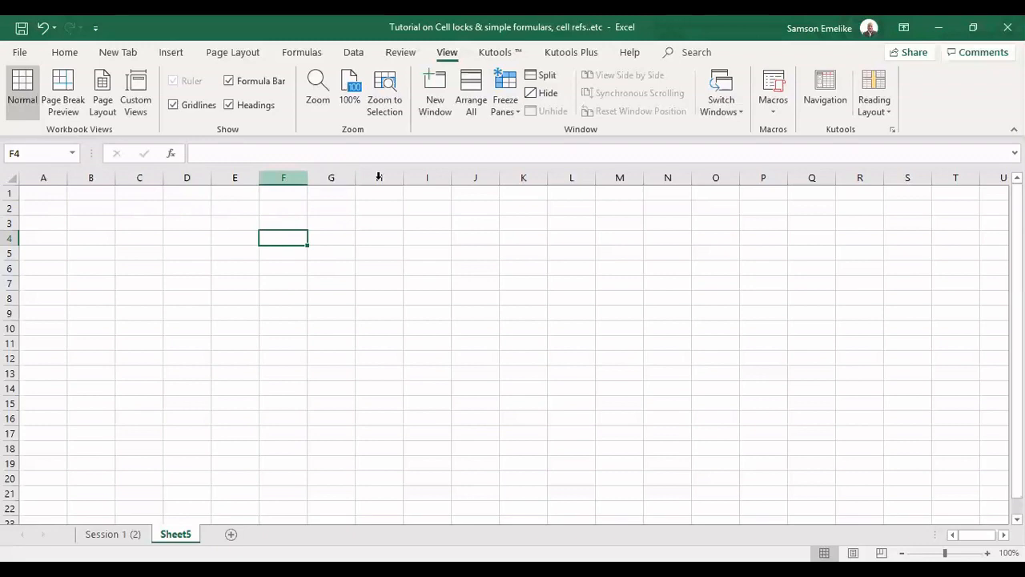
{"action": "left_click", "coordinate": [331, 177]}
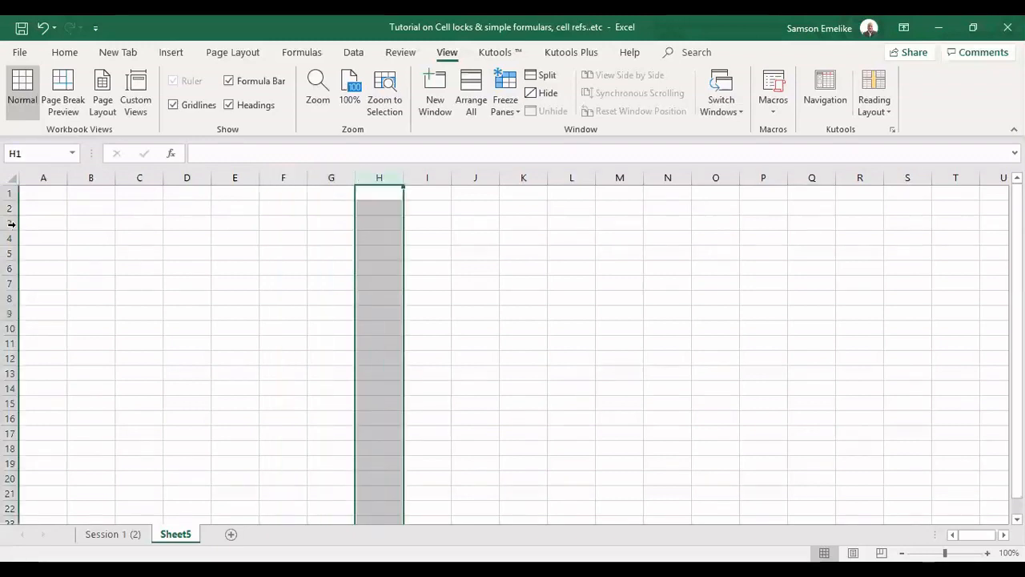
{"action": "left_click", "coordinate": [15, 224]}
{"action": "left_click", "coordinate": [12, 238]}
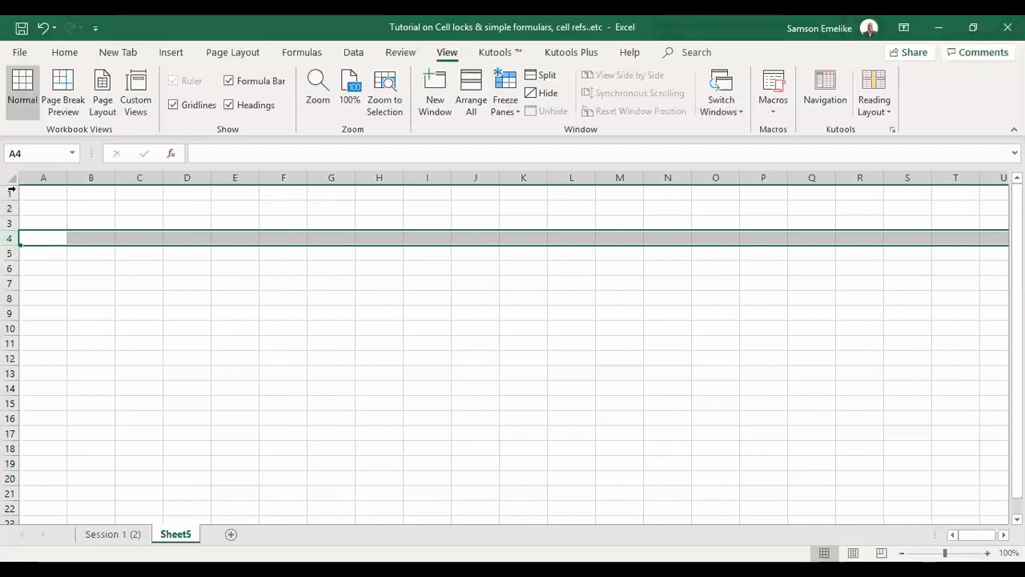
{"action": "left_click", "coordinate": [12, 253]}
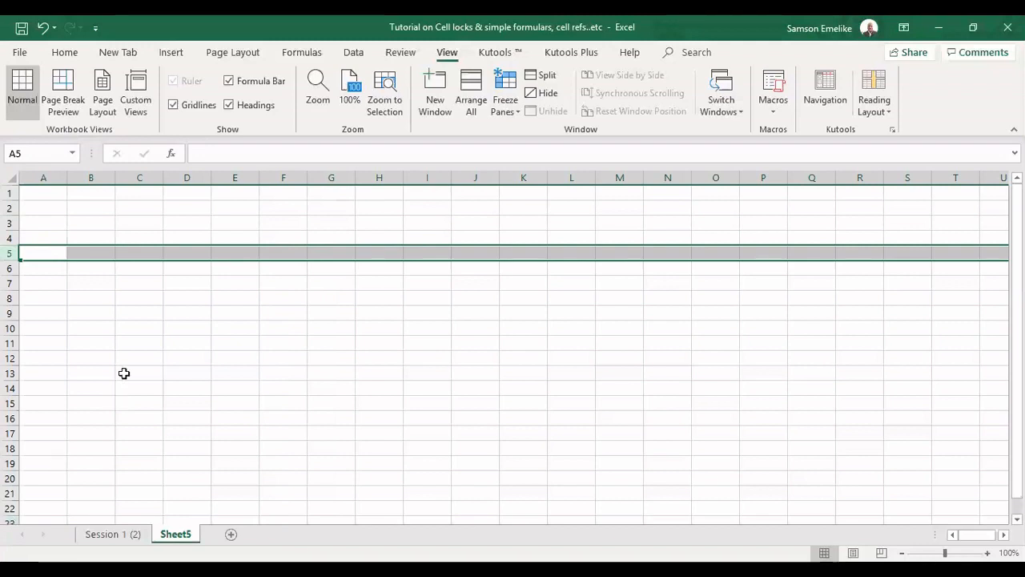
{"action": "left_click", "coordinate": [48, 199]}
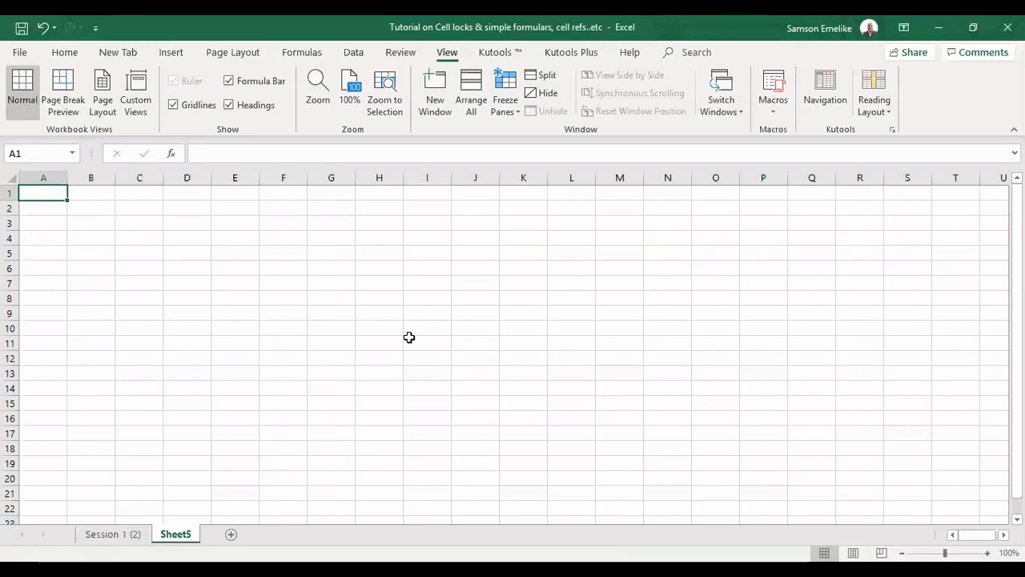
Jump to the worksheet's last row and last column, then return to cell A1
{"action": "key", "text": "ctrl+Down"}
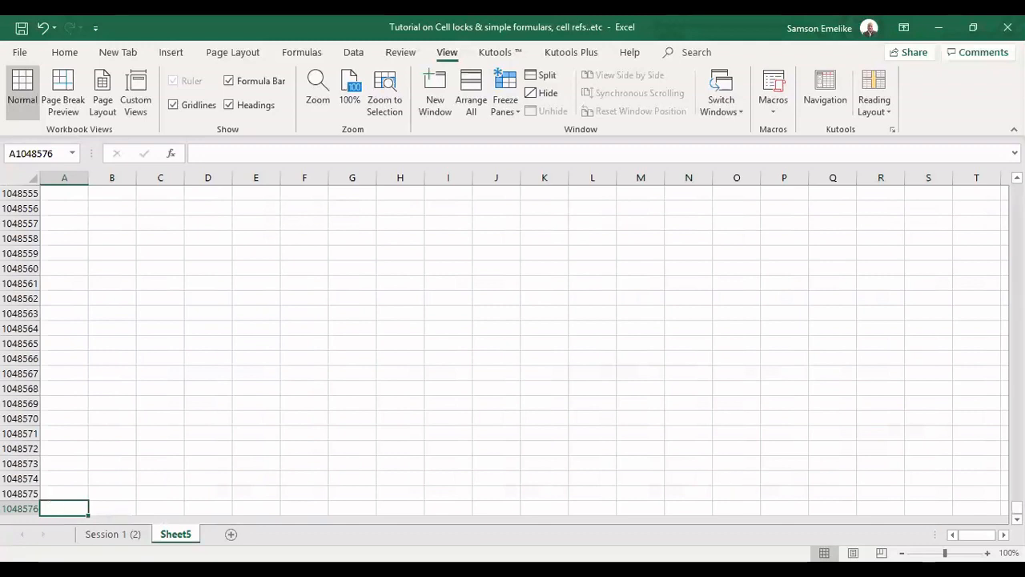
{"action": "scroll", "coordinate": [505, 350], "scroll_direction": "down", "scroll_amount": 2}
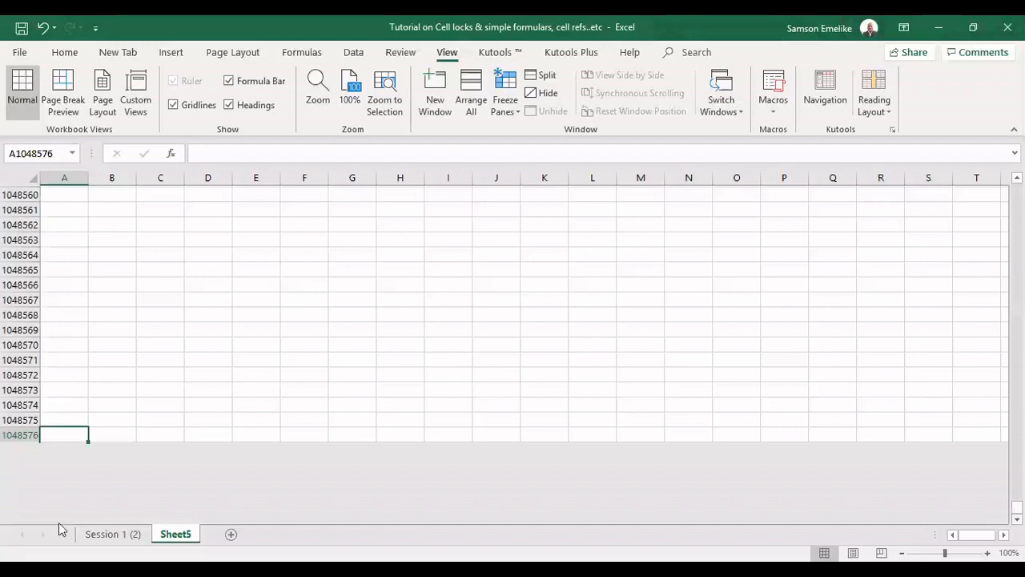
{"action": "scroll", "coordinate": [64, 435], "scroll_direction": "down", "scroll_amount": 1}
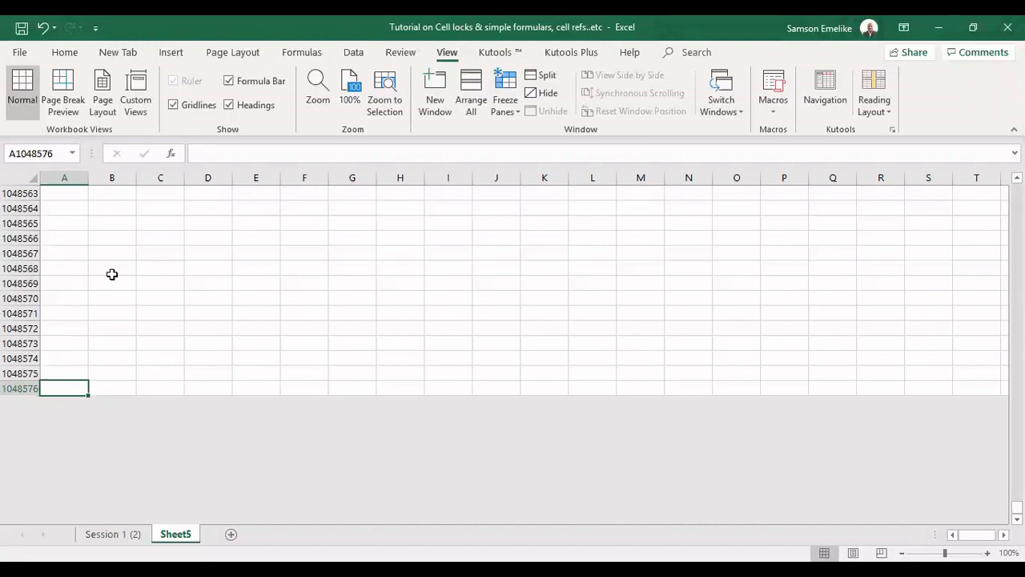
{"action": "key", "text": "ctrl+Up"}
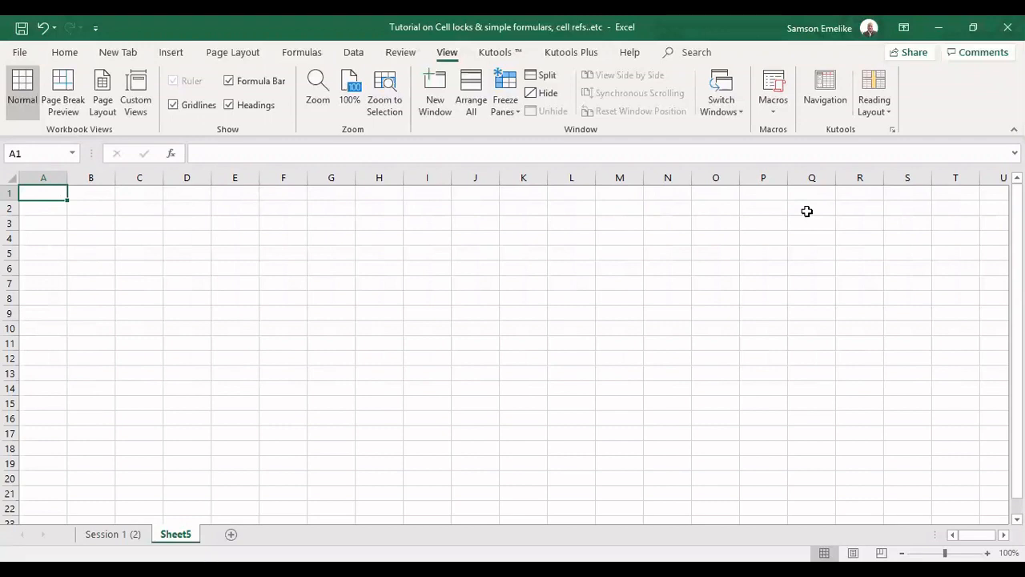
{"action": "key", "text": "ctrl+Right"}
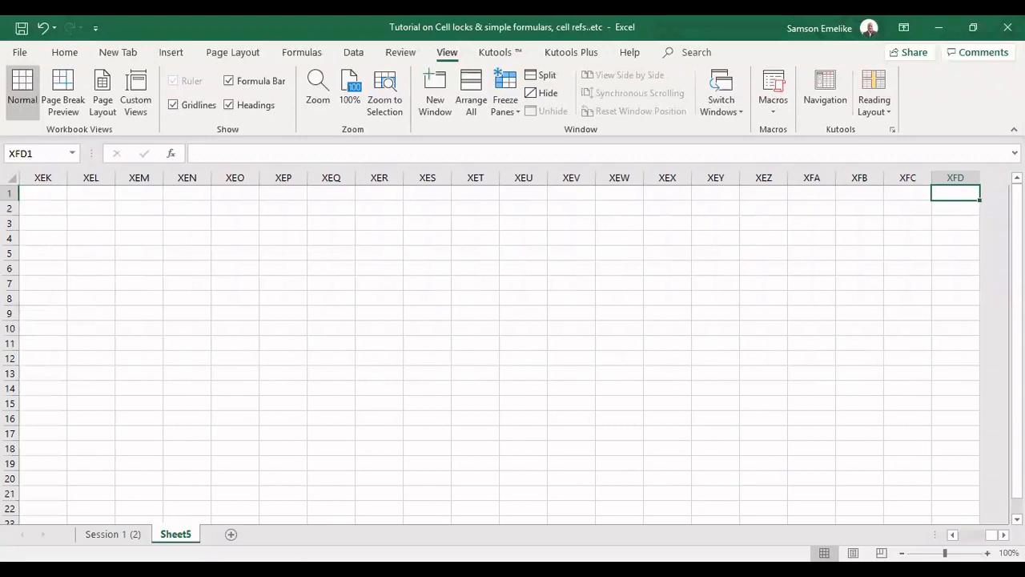
{"action": "scroll", "coordinate": [513, 352], "scroll_direction": "right", "scroll_amount": 1}
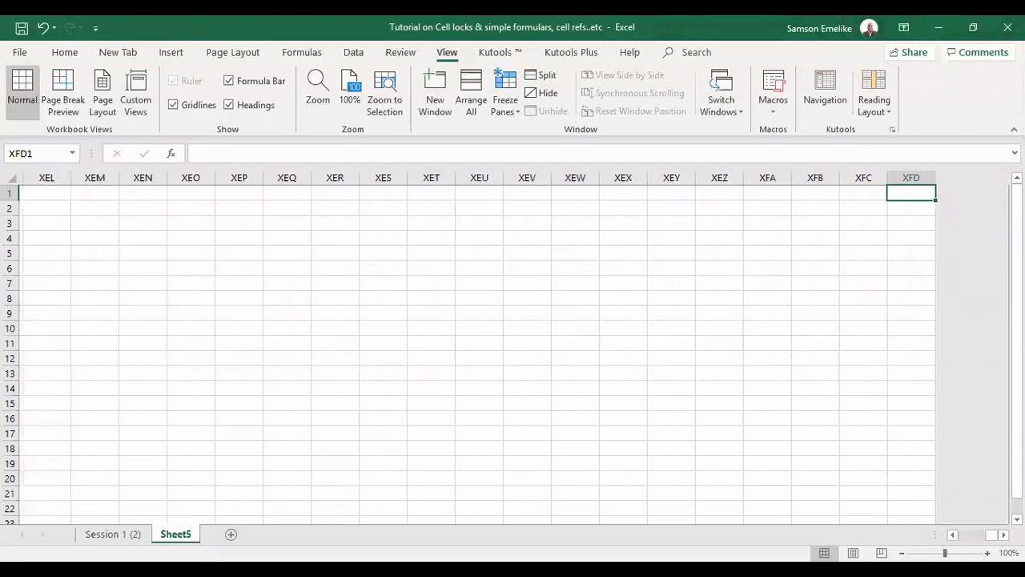
{"action": "scroll", "coordinate": [512, 352], "scroll_direction": "right", "scroll_amount": 1}
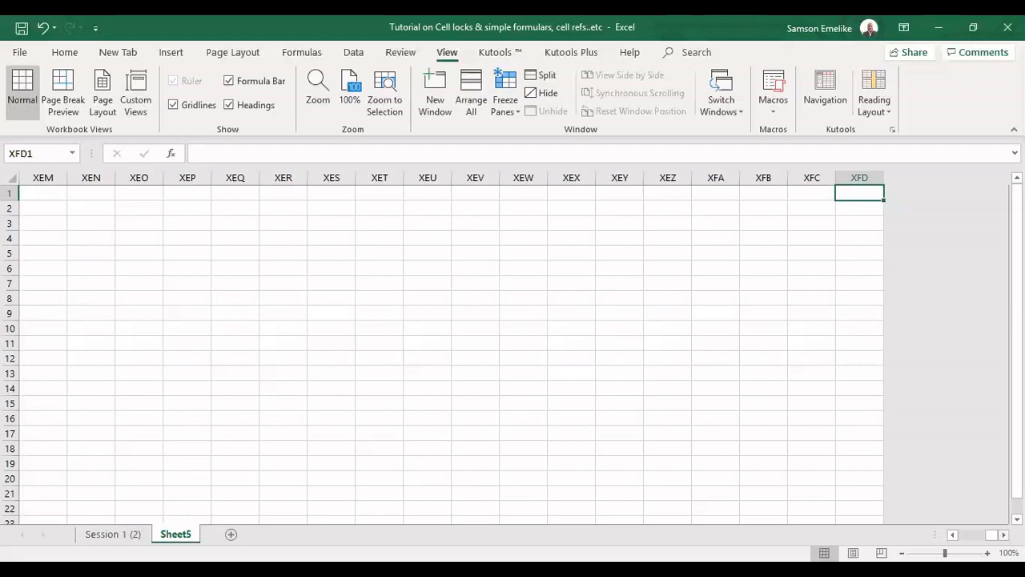
{"action": "key", "text": "ctrl+Home"}
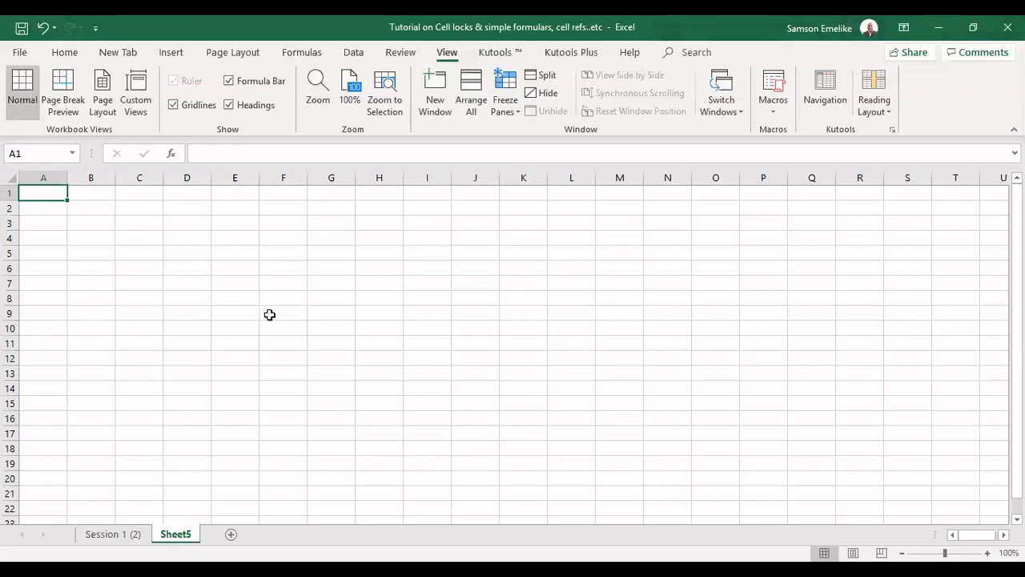
Enter the number 2345 in cell D2
{"action": "left_click", "coordinate": [187, 209]}
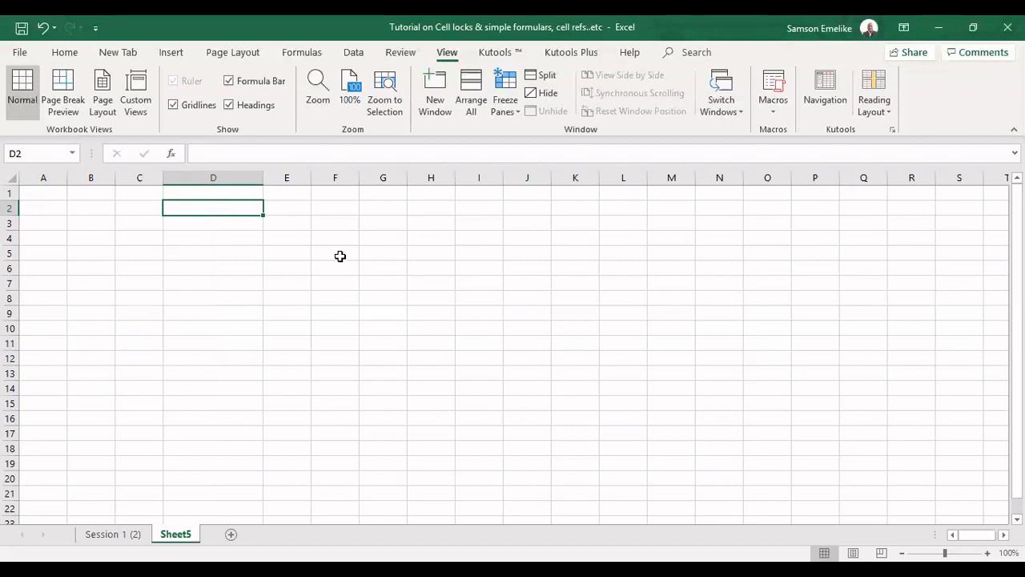
{"action": "type", "text": "2345"}
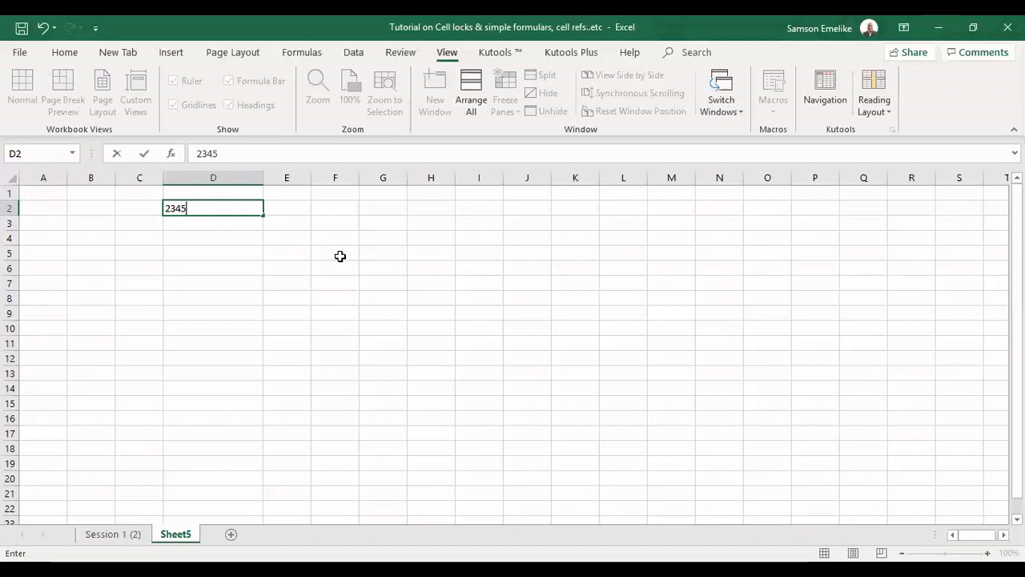
{"action": "key", "text": "Return"}
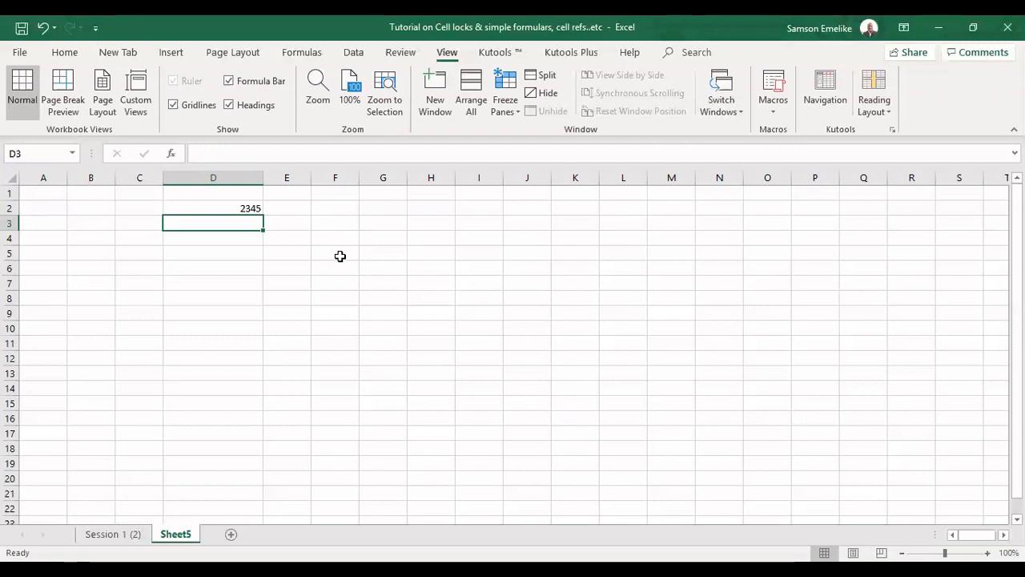
Enter the text Havron in cell D3
{"action": "type", "text": "Havr"}
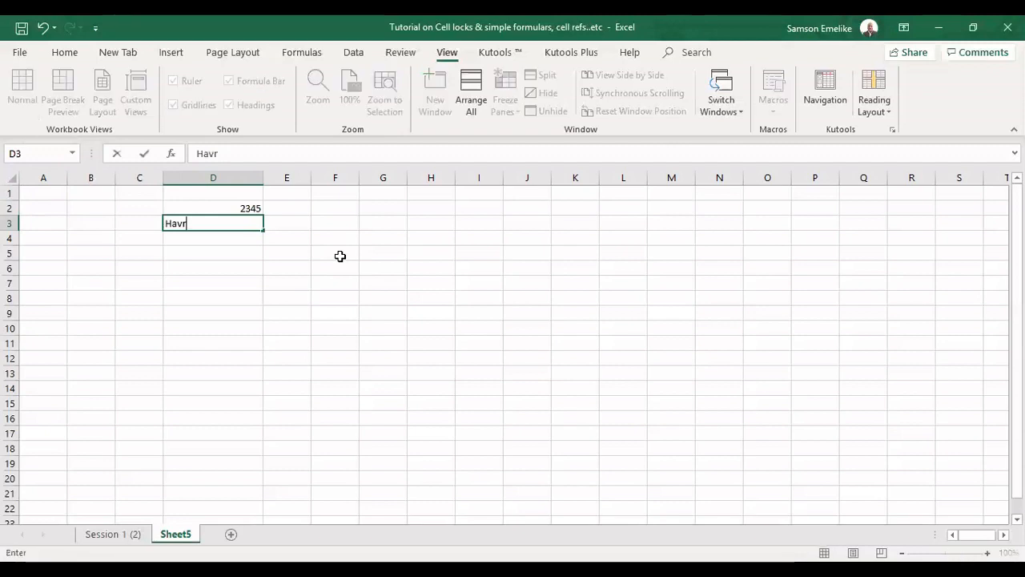
{"action": "type", "text": "on"}
{"action": "key", "text": "Return"}
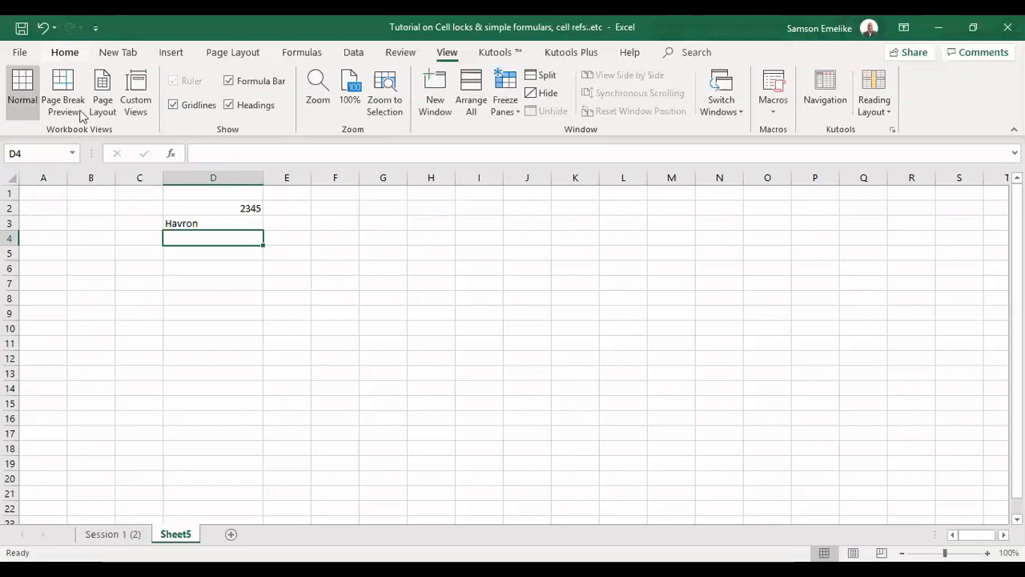
Browse the Home, Insert, Page Layout and Data ribbon tabs, ending back on Home
{"action": "left_click", "coordinate": [65, 52]}
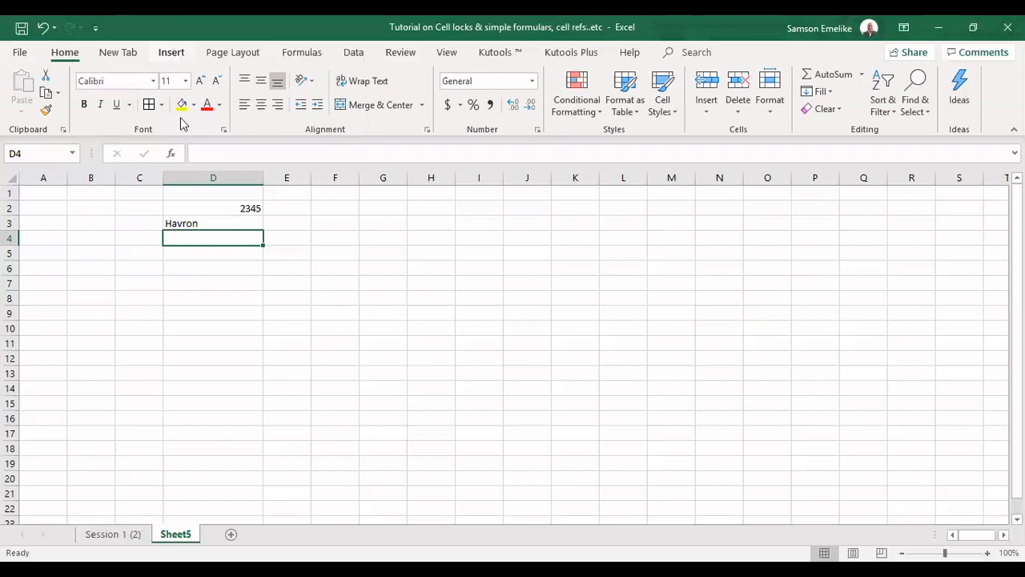
{"action": "scroll", "coordinate": [193, 88], "scroll_direction": "down", "scroll_amount": 1}
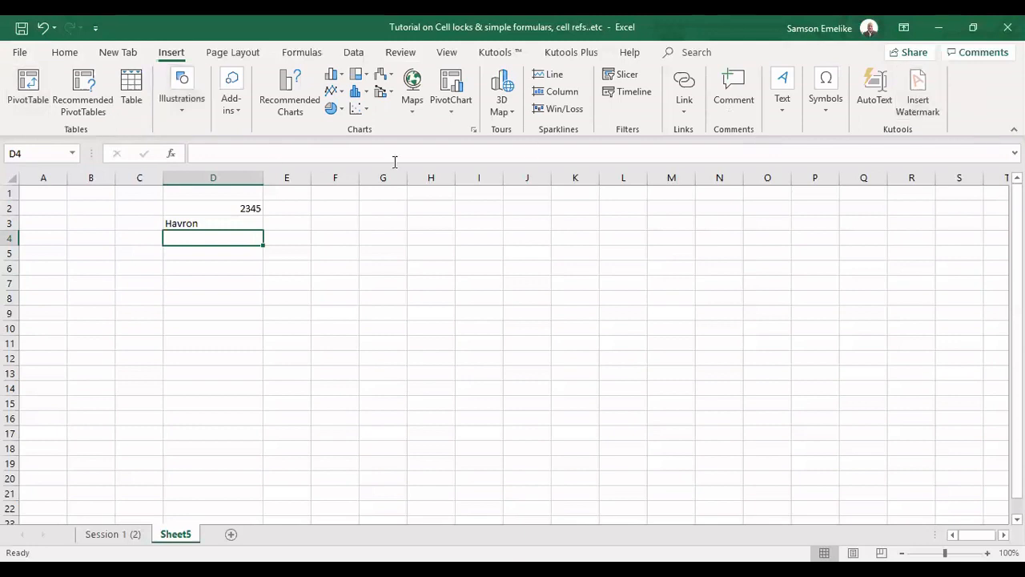
{"action": "left_click", "coordinate": [240, 53]}
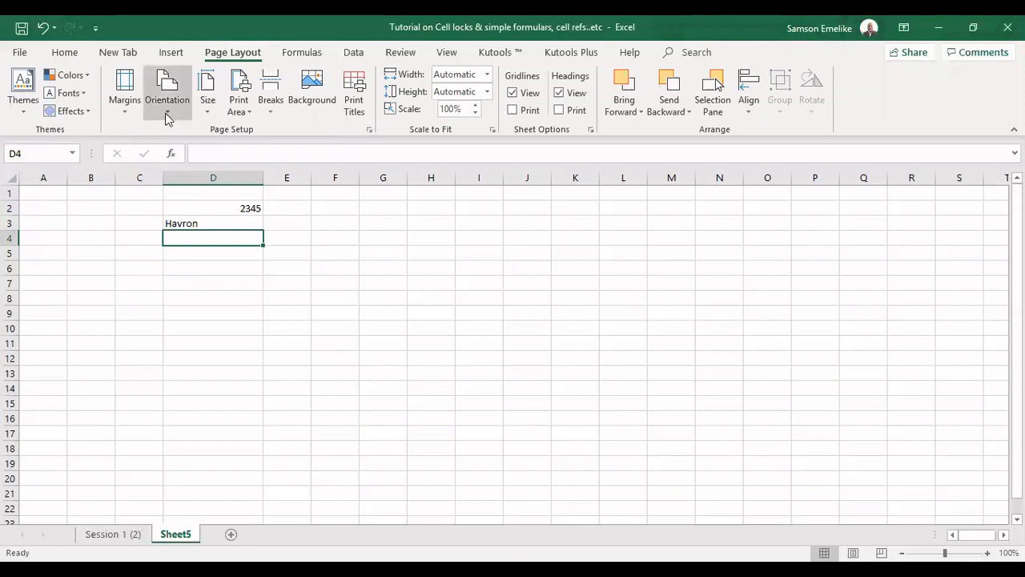
{"action": "left_click", "coordinate": [64, 53]}
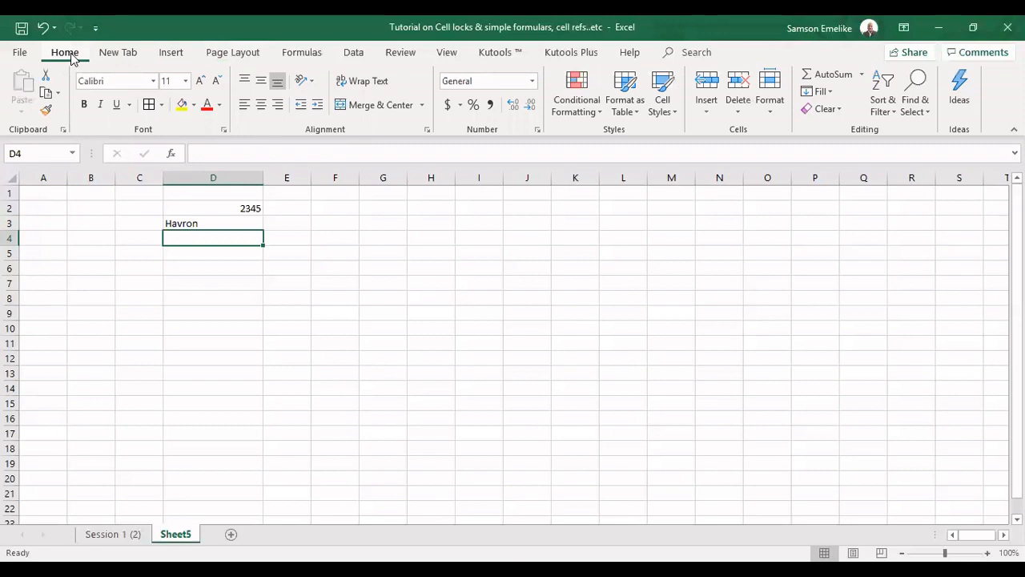
{"action": "left_click", "coordinate": [354, 55]}
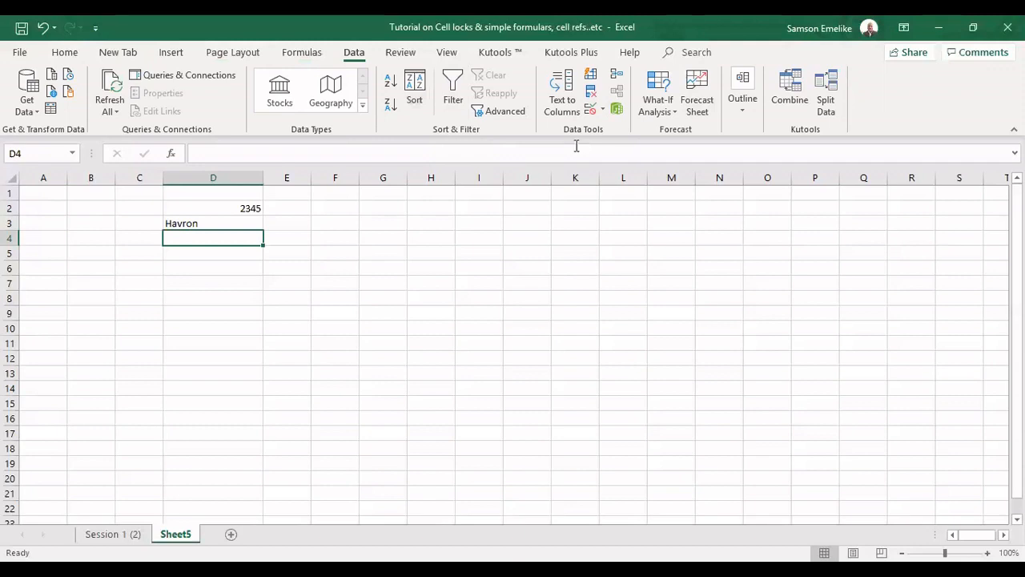
{"action": "left_click", "coordinate": [65, 53]}
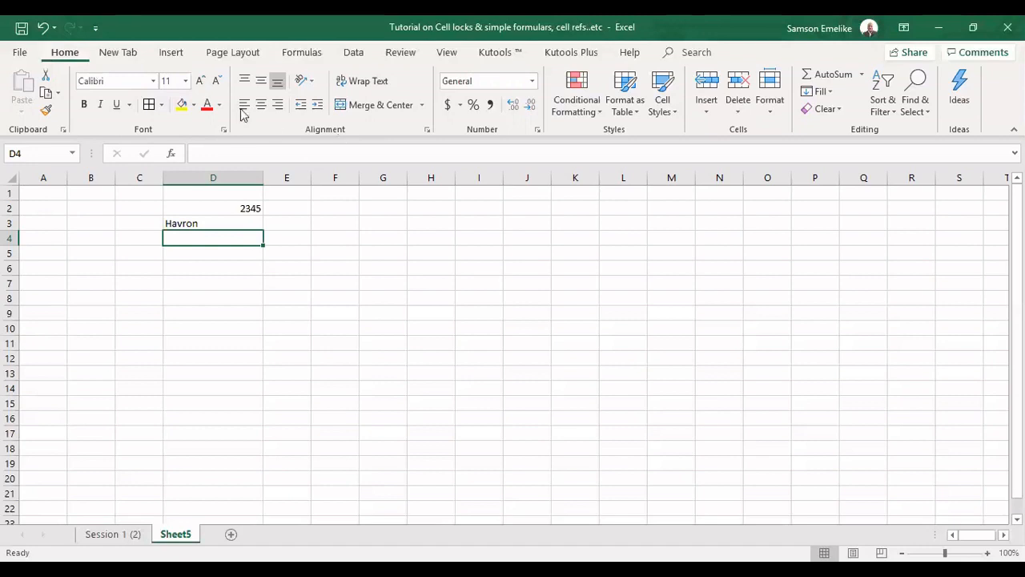
Compare how the number in D2 and the text in D3 are aligned
{"action": "left_click", "coordinate": [277, 105]}
{"action": "left_click", "coordinate": [247, 207]}
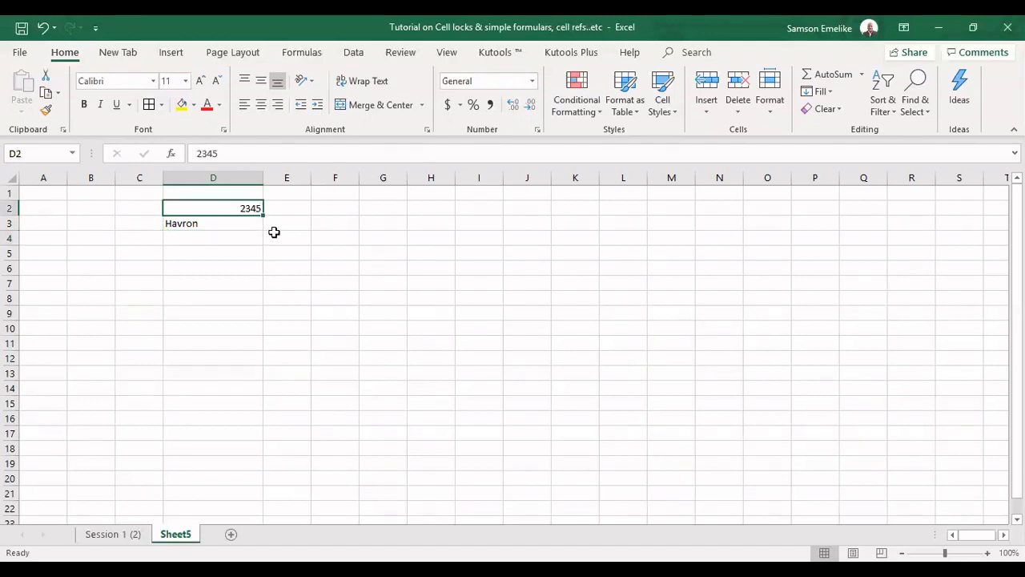
{"action": "left_click", "coordinate": [214, 232]}
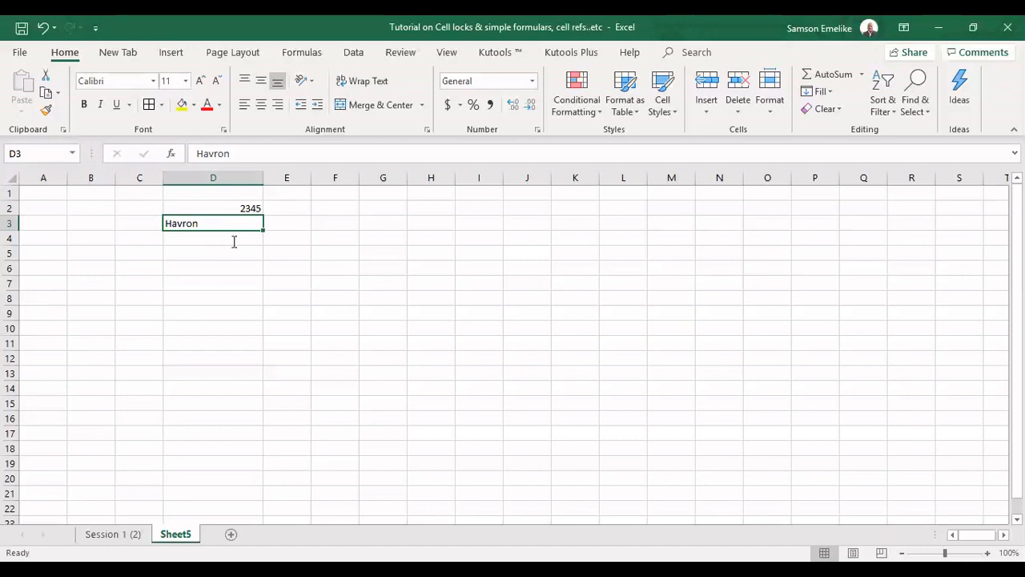
Enter the date 12 feb 20 in cell D4
{"action": "left_click", "coordinate": [233, 241]}
{"action": "type", "text": "12 f"}
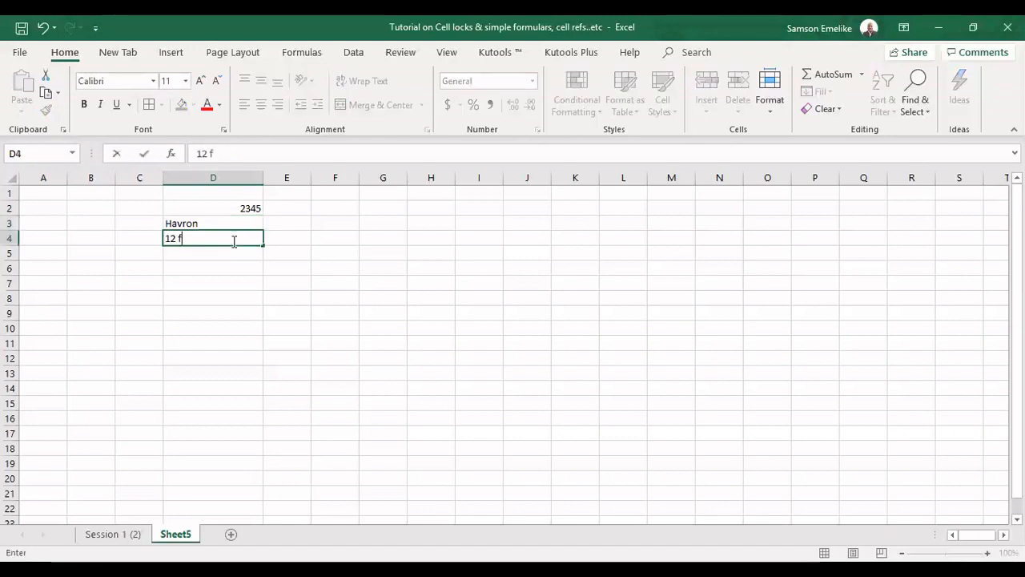
{"action": "type", "text": "eb 20"}
{"action": "key", "text": "Return"}
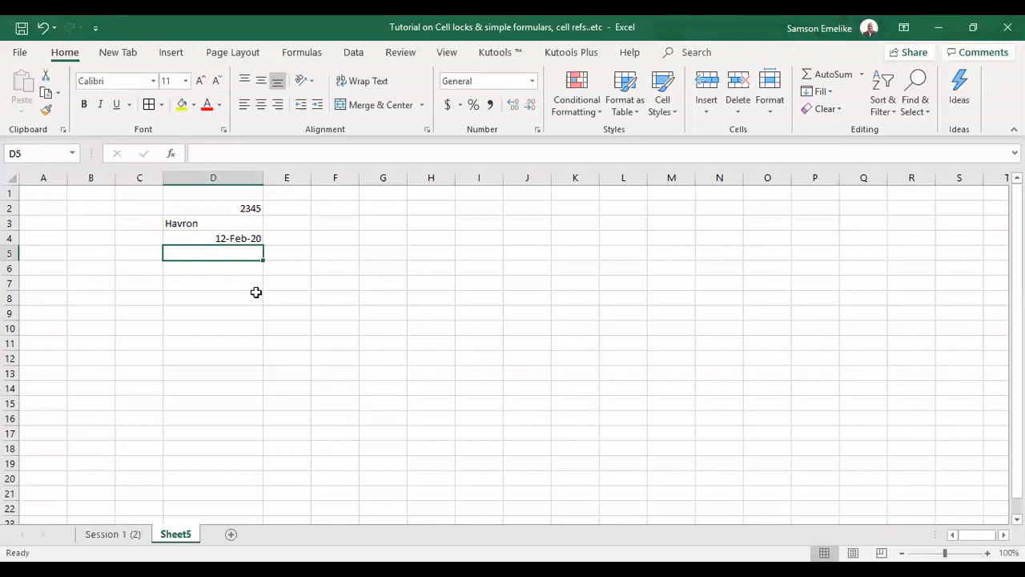
Enter the text Week2 in cell D5
{"action": "type", "text": "Week"}
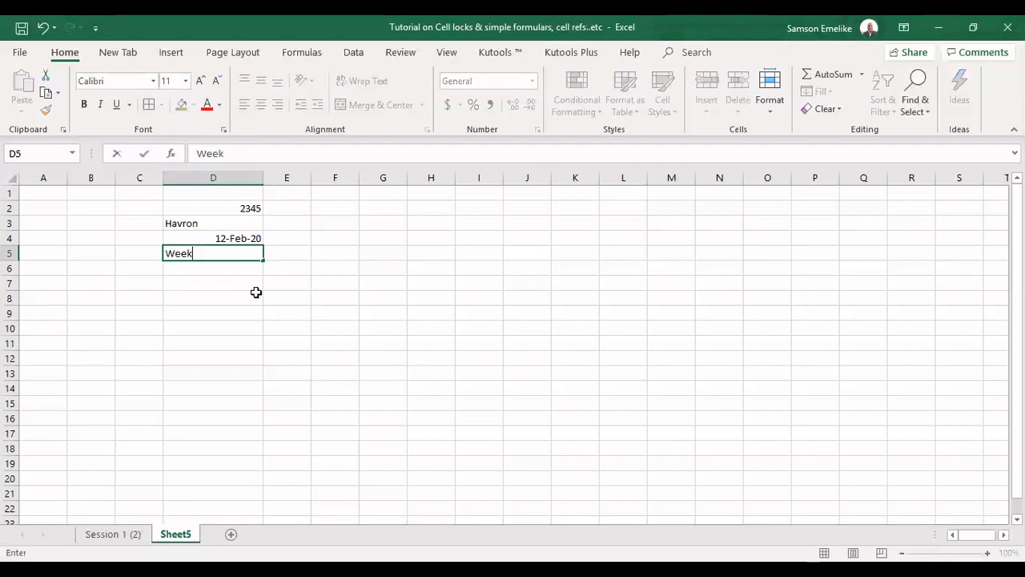
{"action": "type", "text": "2"}
{"action": "key", "text": "Return"}
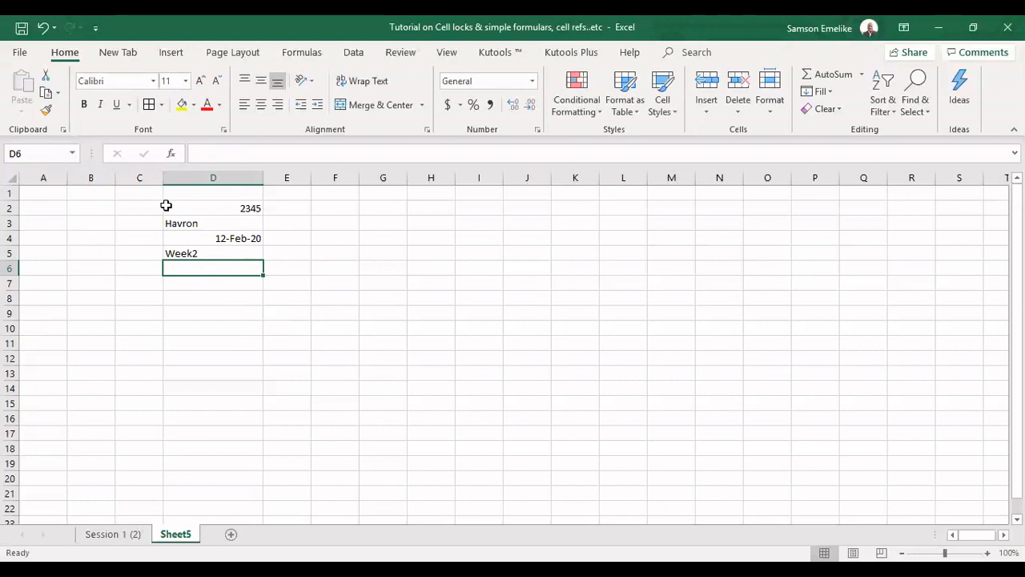
Try applying the Text number format to cell D2, then undo it
{"action": "left_click", "coordinate": [211, 209]}
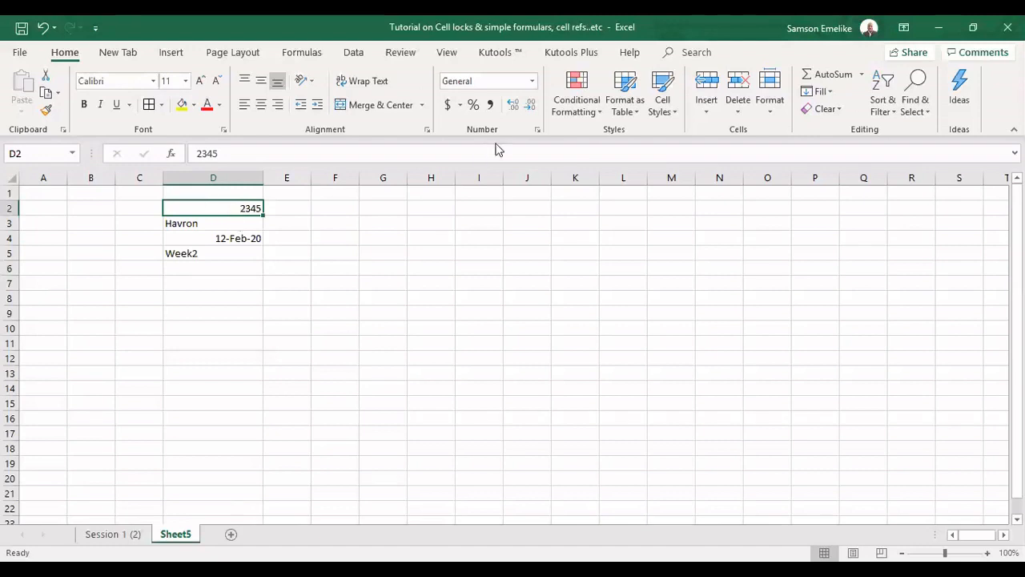
{"action": "left_click", "coordinate": [532, 81]}
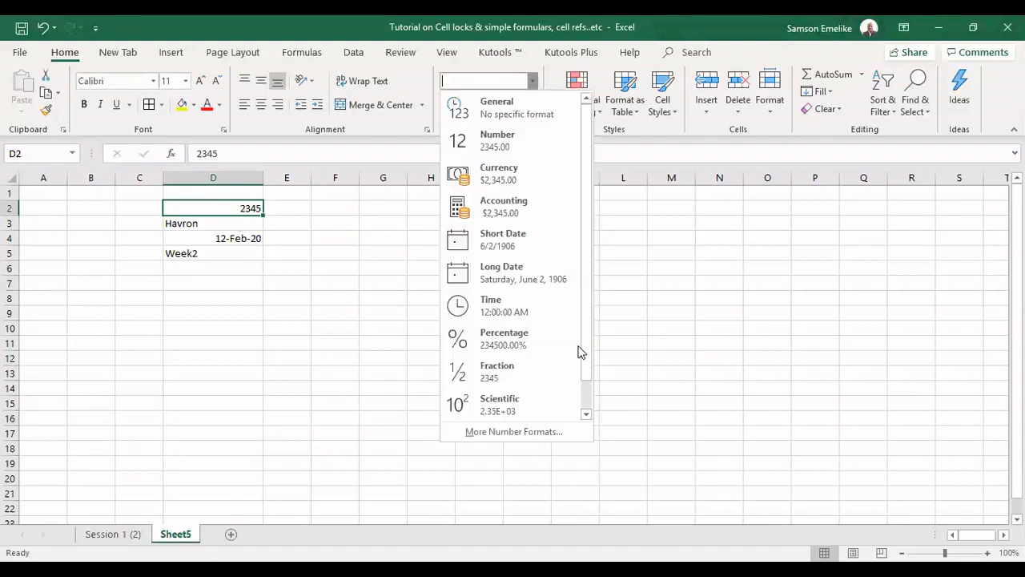
{"action": "scroll", "coordinate": [581, 350], "scroll_direction": "down", "scroll_amount": 1}
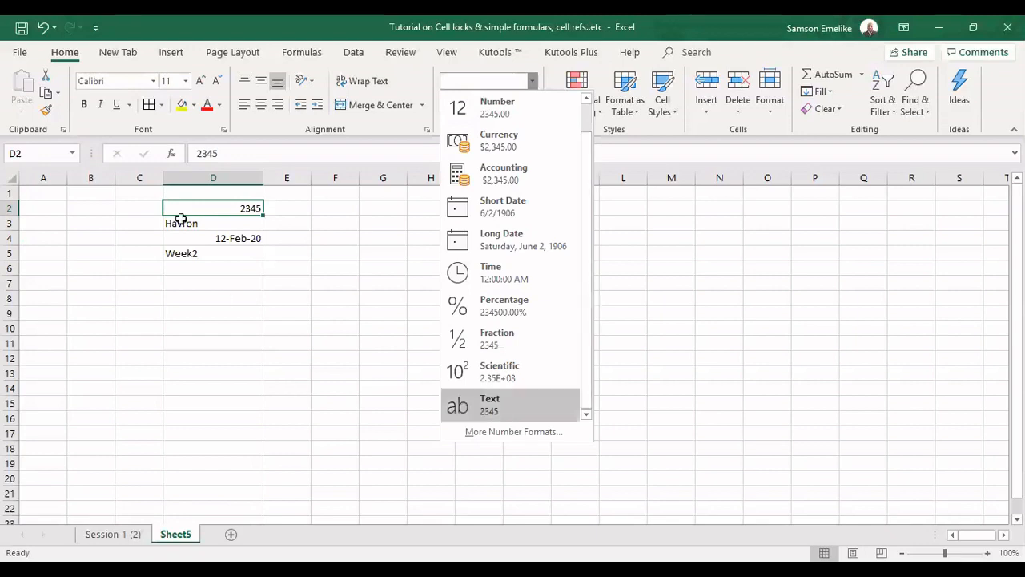
{"action": "key", "text": "Return"}
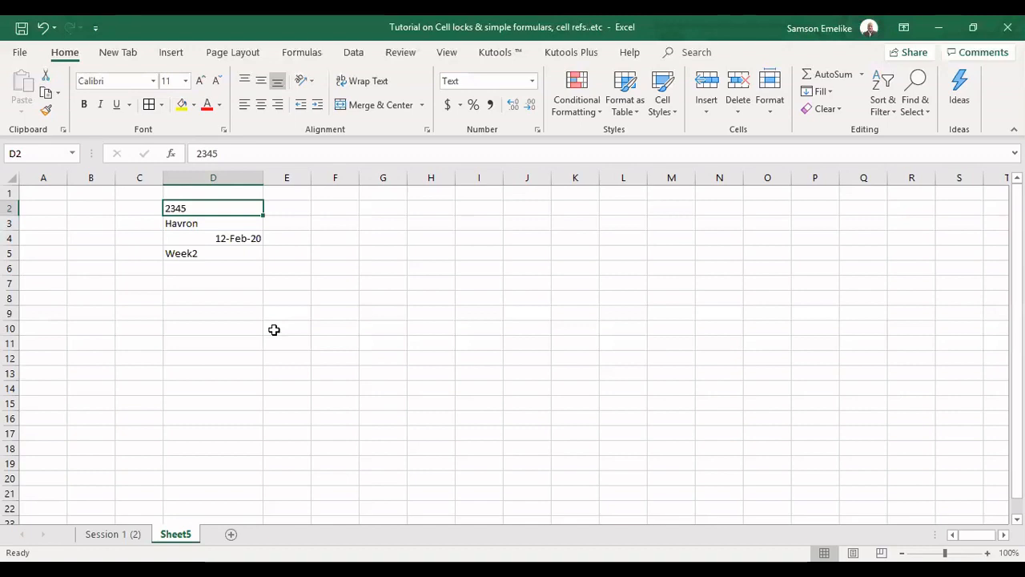
{"action": "key", "text": "ctrl+z"}
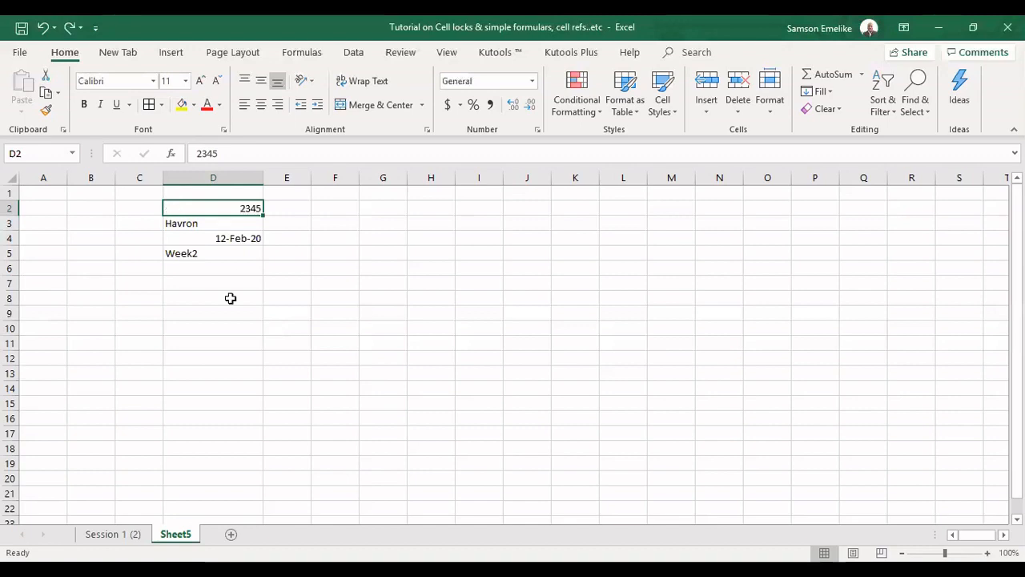
Give cell D2 a yellow fill and a red font colour
{"action": "left_click", "coordinate": [235, 277]}
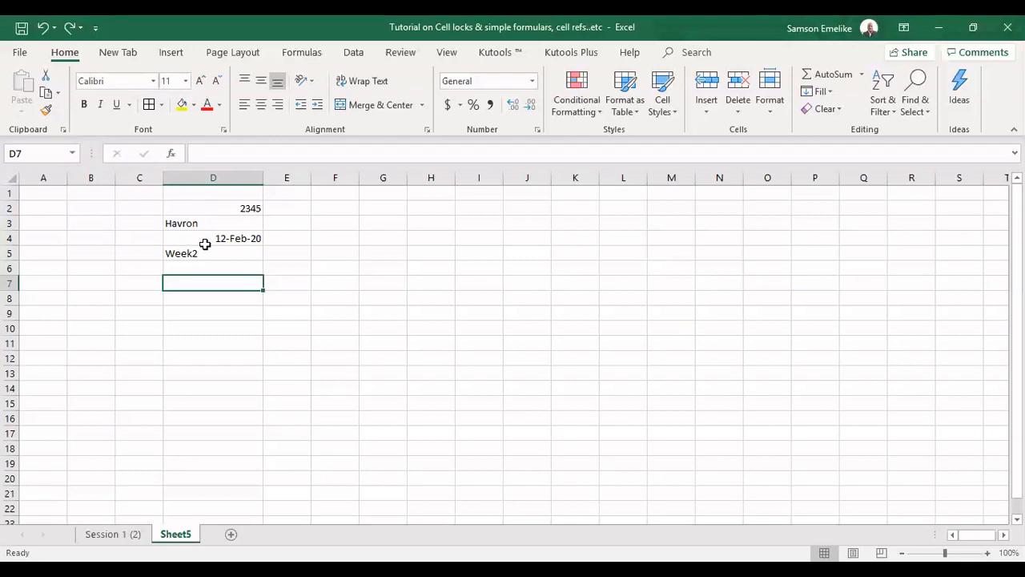
{"action": "left_click", "coordinate": [234, 210]}
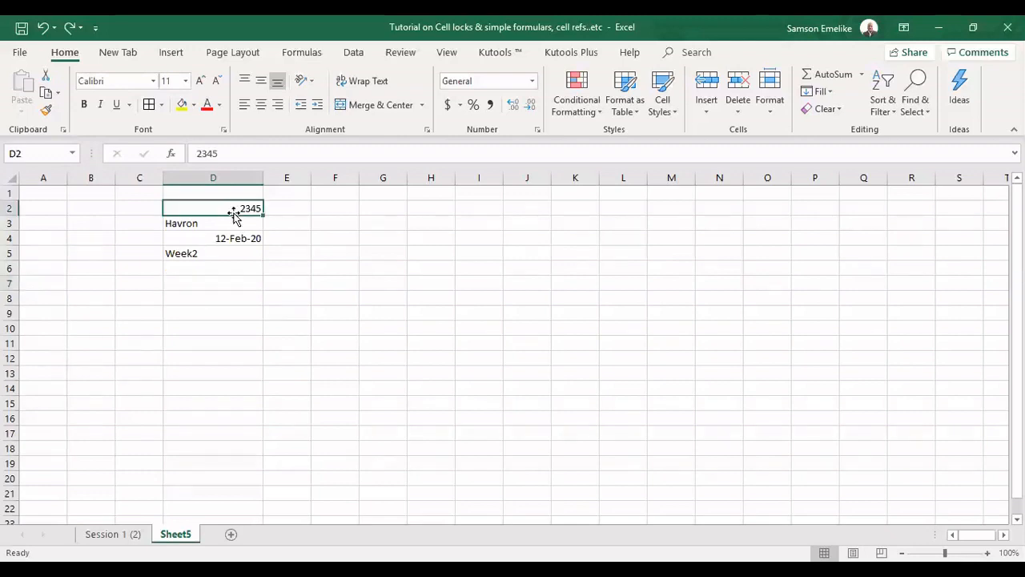
{"action": "left_click", "coordinate": [181, 107]}
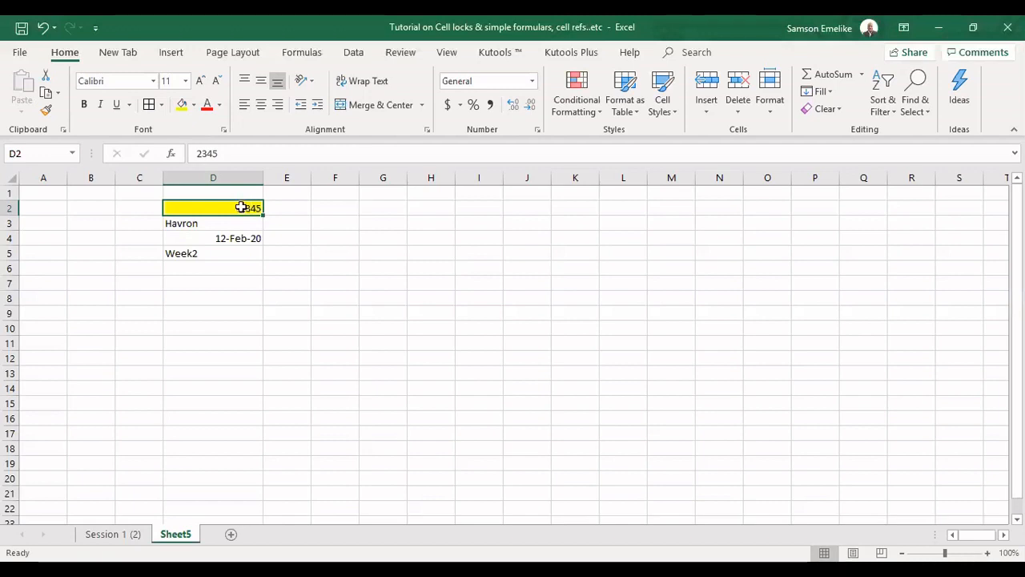
{"action": "left_click", "coordinate": [218, 104]}
Make the number in D2 italic, bold and underlined, and centre it in the cell
{"action": "left_click", "coordinate": [100, 106]}
{"action": "left_click", "coordinate": [85, 106]}
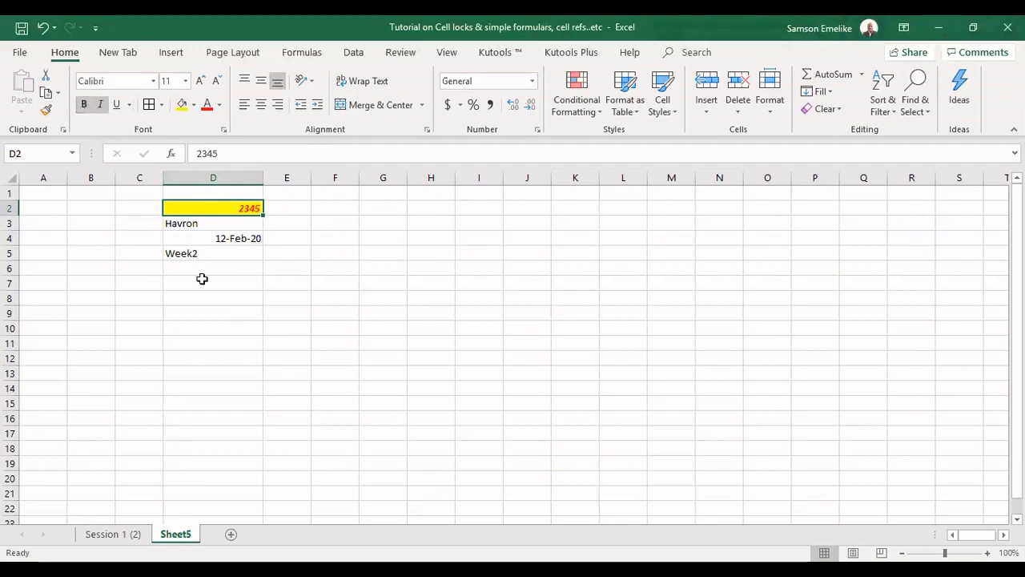
{"action": "left_click", "coordinate": [129, 106]}
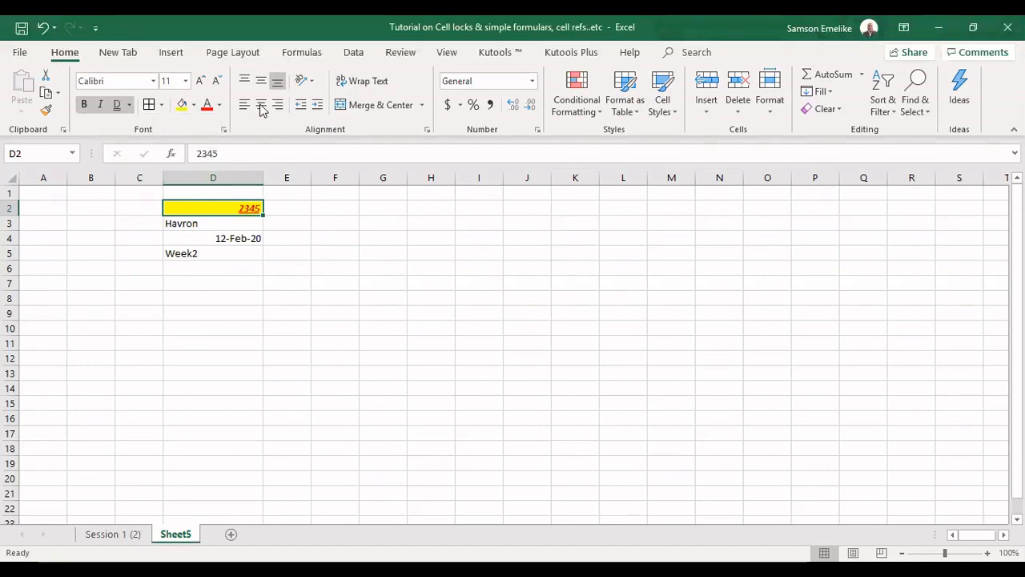
{"action": "left_click", "coordinate": [260, 106]}
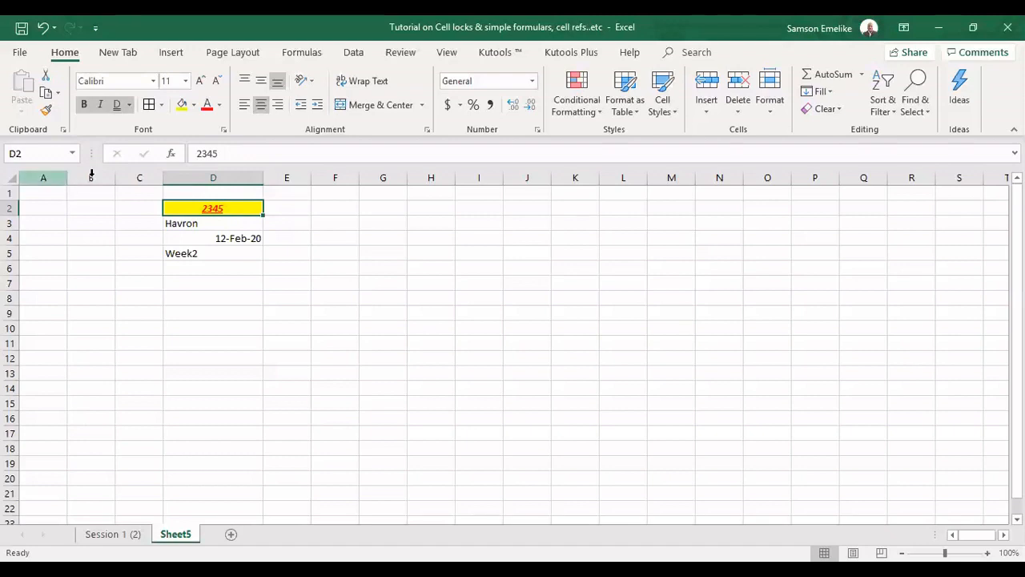
Select whole columns and rows through their headers, then individual cells D2 and K2, to demonstrate selection
{"action": "left_click", "coordinate": [44, 177]}
{"action": "left_click", "coordinate": [139, 174]}
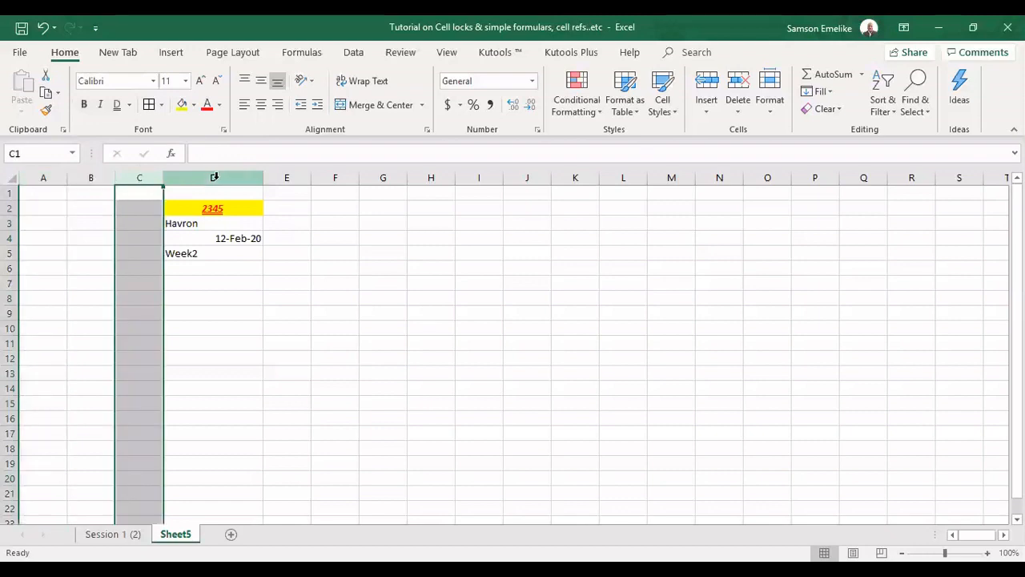
{"action": "left_click", "coordinate": [214, 176]}
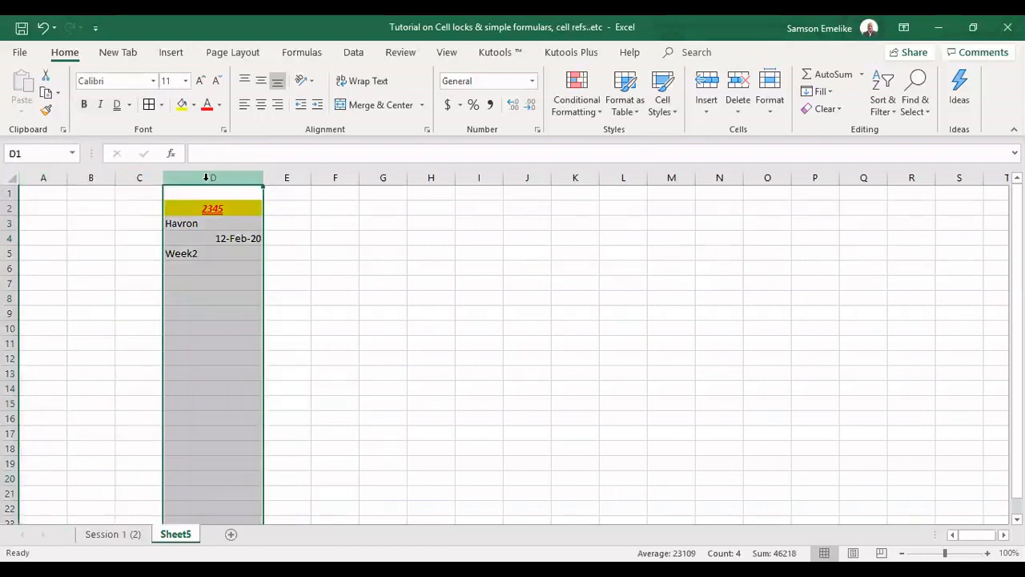
{"action": "left_click", "coordinate": [11, 193]}
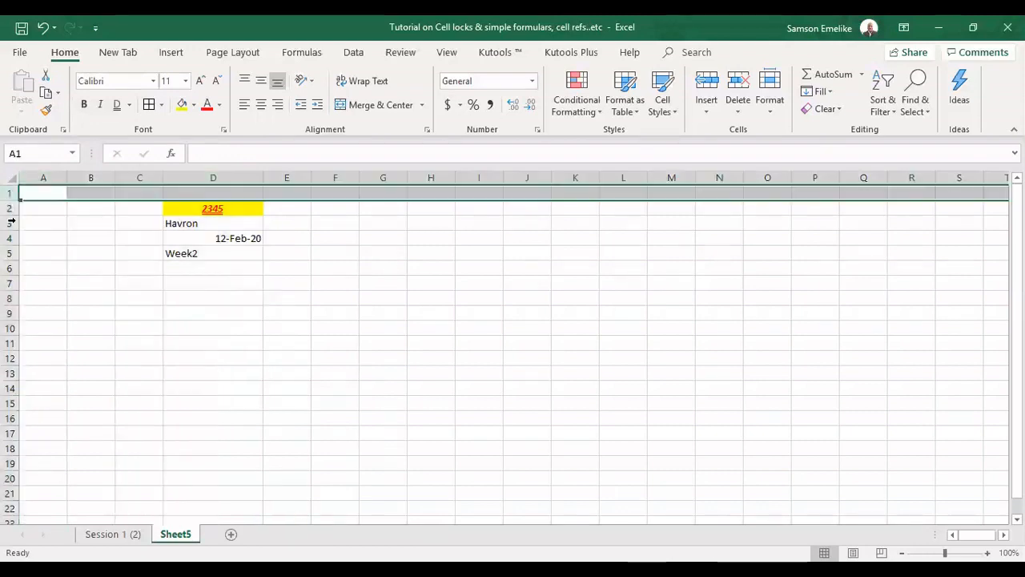
{"action": "left_click", "coordinate": [8, 209]}
{"action": "left_click", "coordinate": [12, 238]}
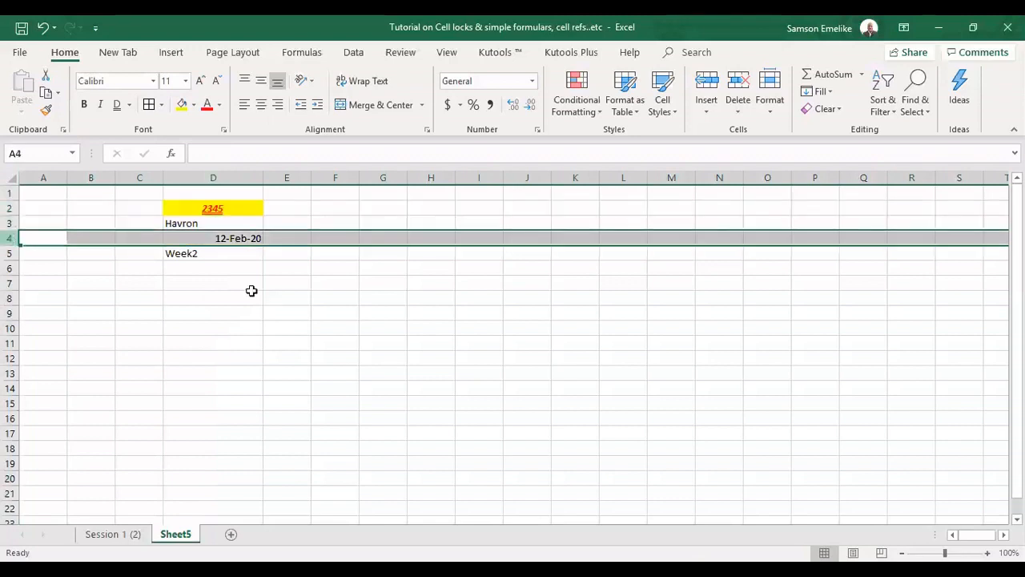
{"action": "left_click", "coordinate": [238, 272]}
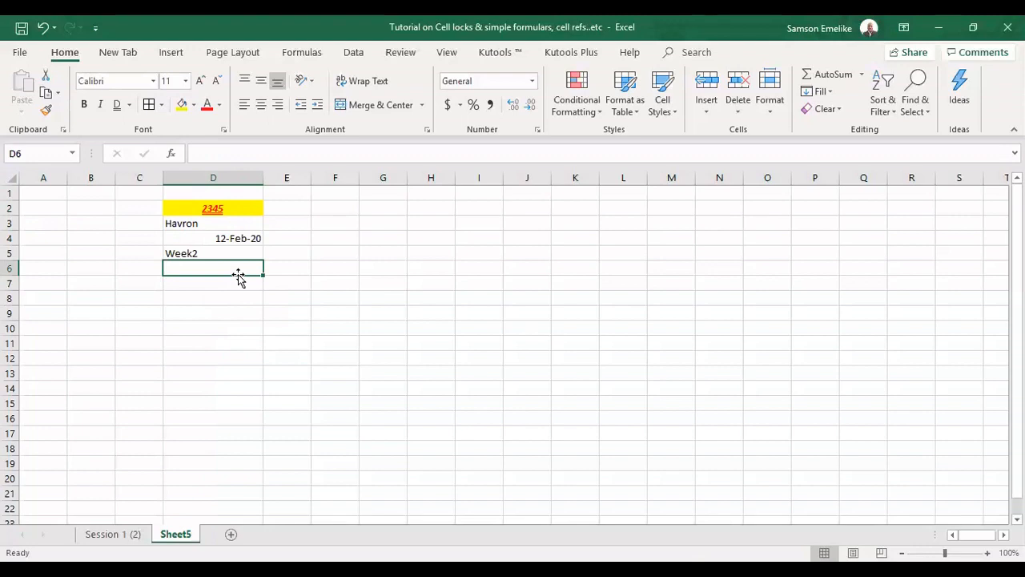
{"action": "left_click", "coordinate": [225, 207]}
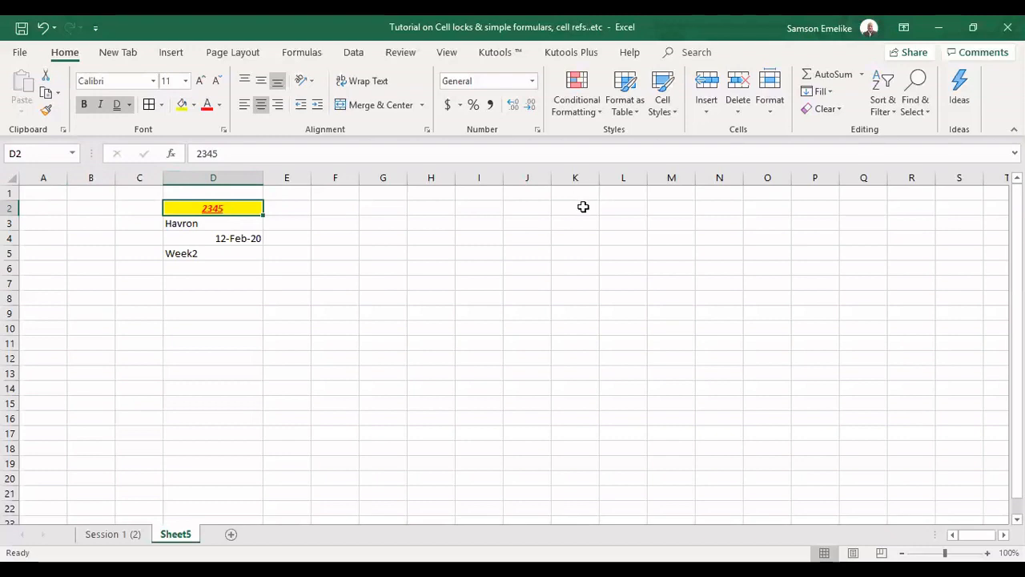
{"action": "left_click", "coordinate": [583, 207]}
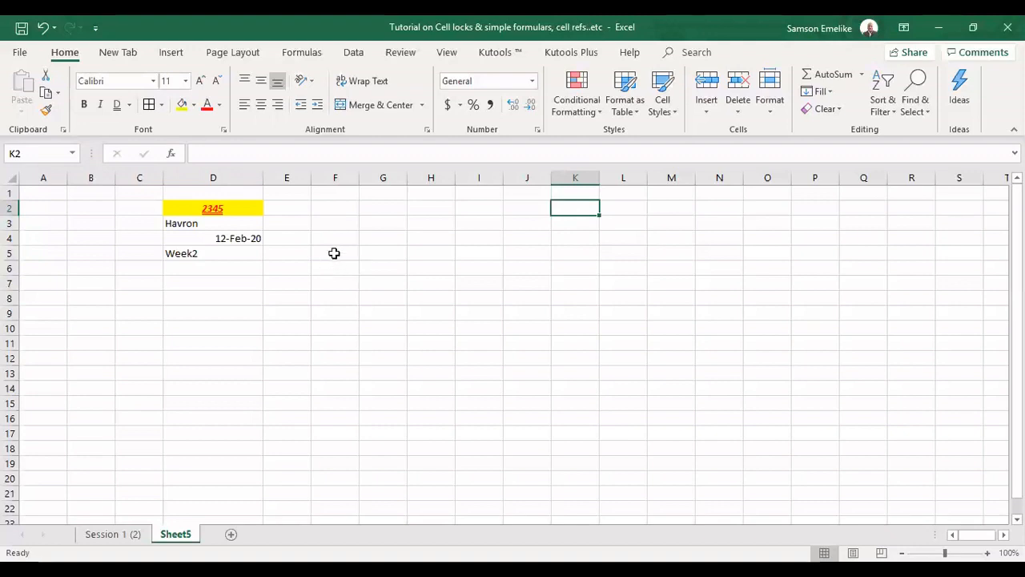
Select the range F2:F5 and fill it orange
{"action": "left_click_drag", "start_coordinate": [333, 204], "coordinate": [331, 252]}
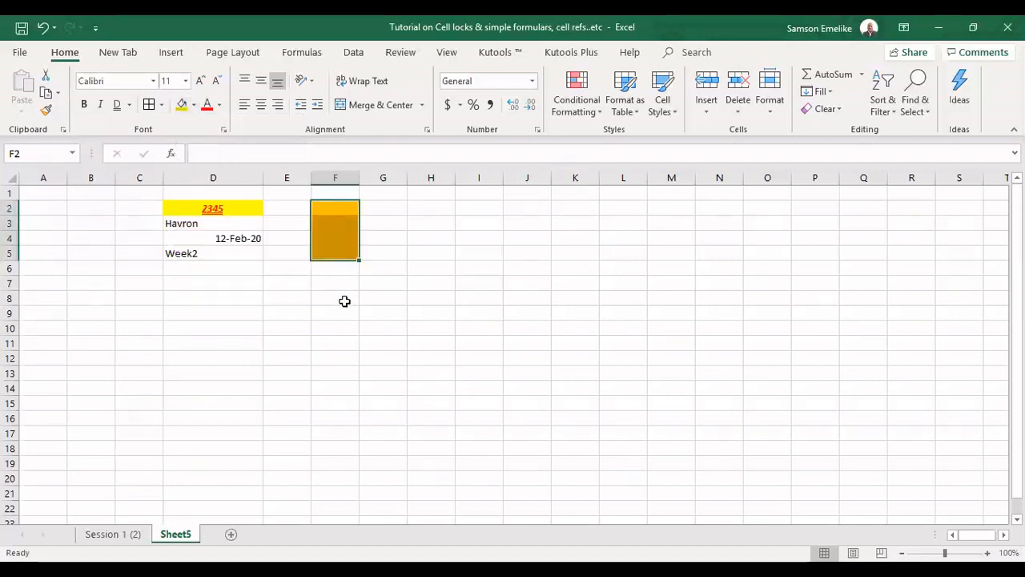
{"action": "left_click", "coordinate": [334, 213]}
{"action": "key", "text": "Return"}
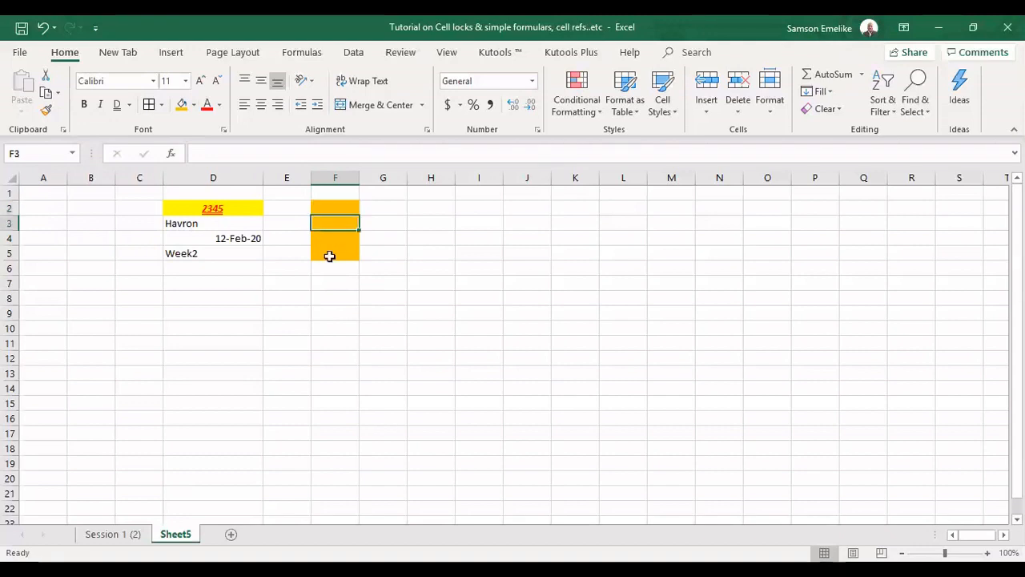
Reselect F2:F5 and label its first and last cells with their own references F2 and F5
{"action": "left_click", "coordinate": [330, 255]}
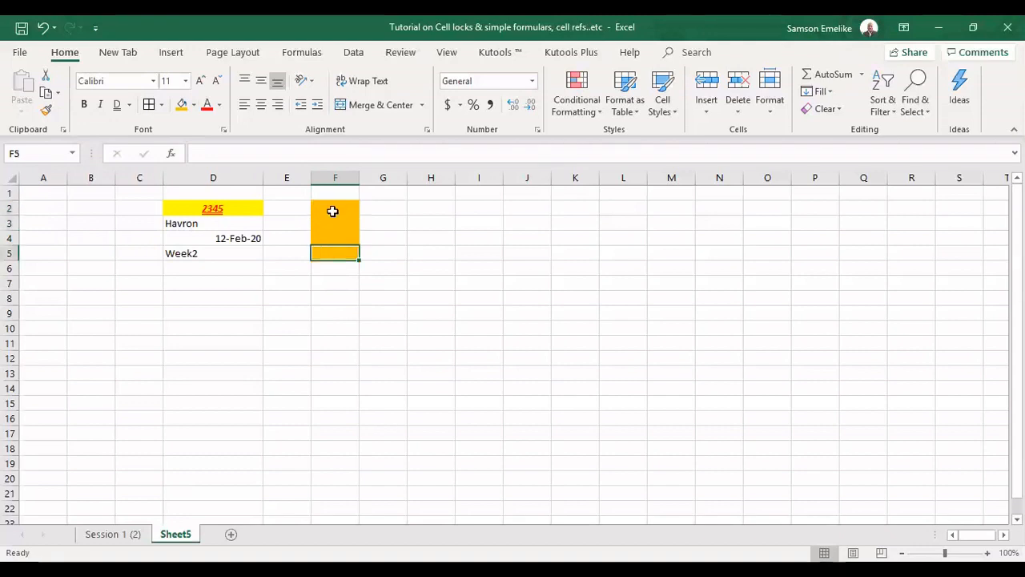
{"action": "left_click_drag", "start_coordinate": [332, 211], "coordinate": [332, 249]}
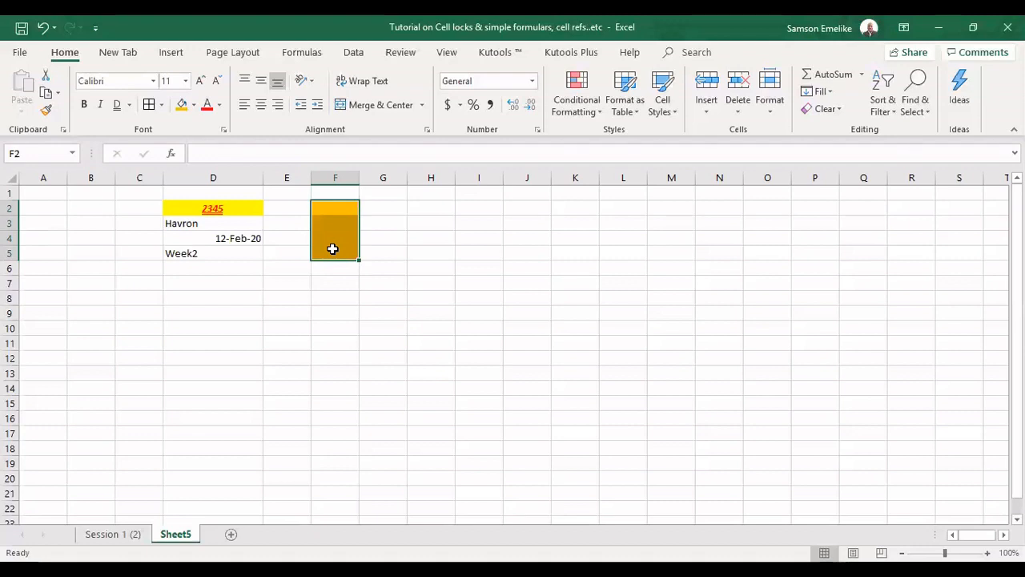
{"action": "left_click", "coordinate": [334, 207]}
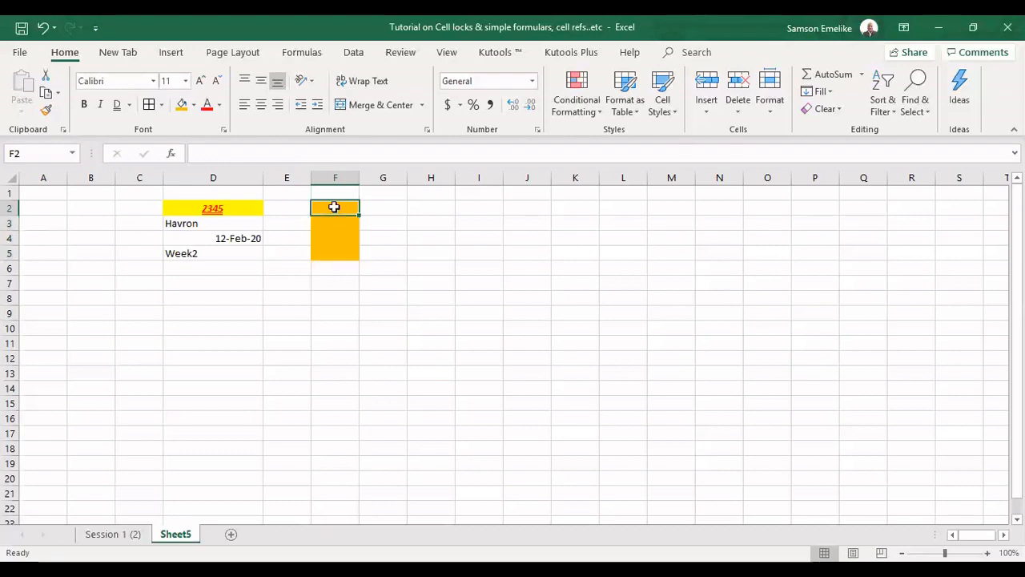
{"action": "left_click", "coordinate": [334, 254]}
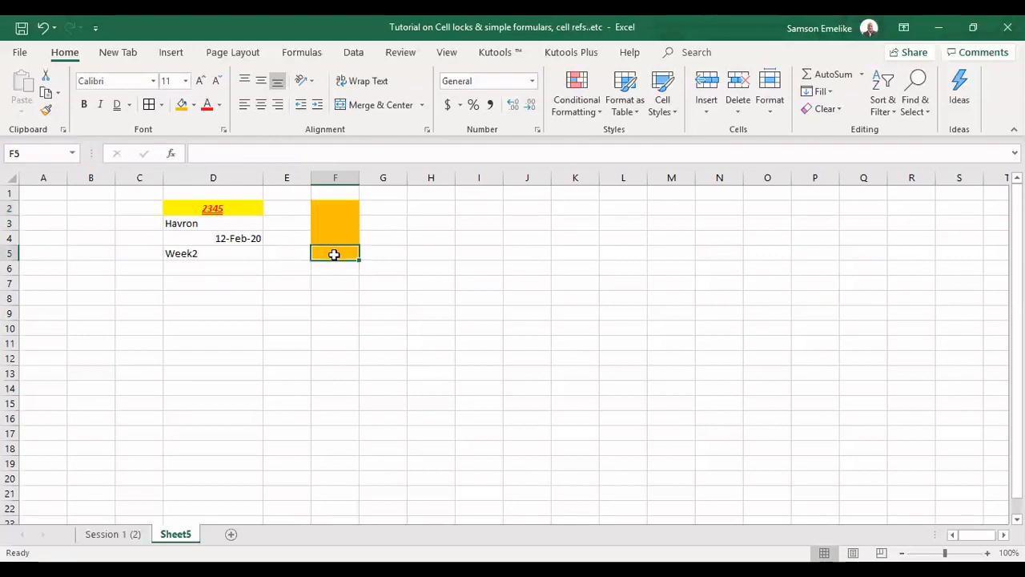
{"action": "left_click", "coordinate": [337, 206]}
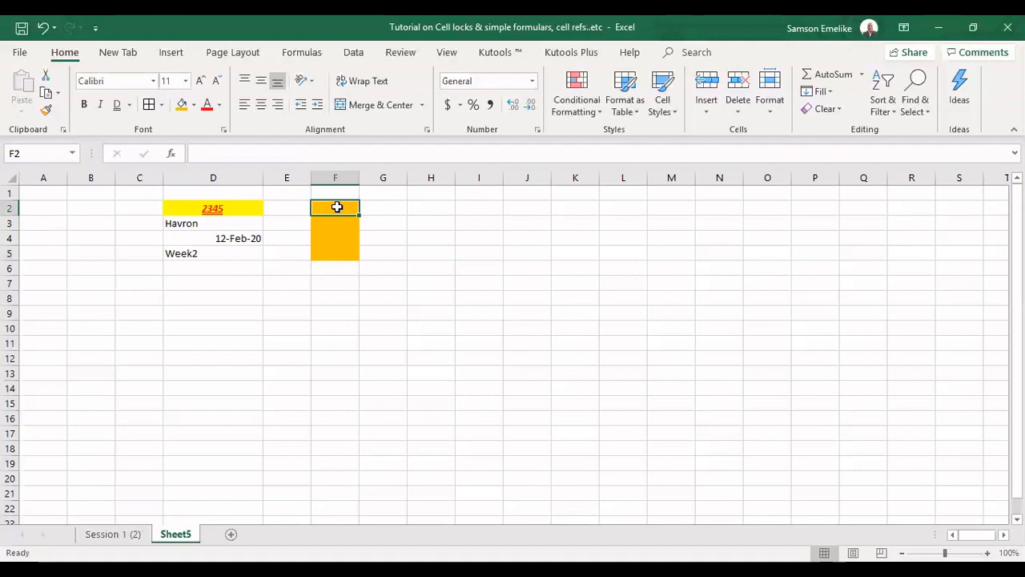
{"action": "type", "text": "F"}
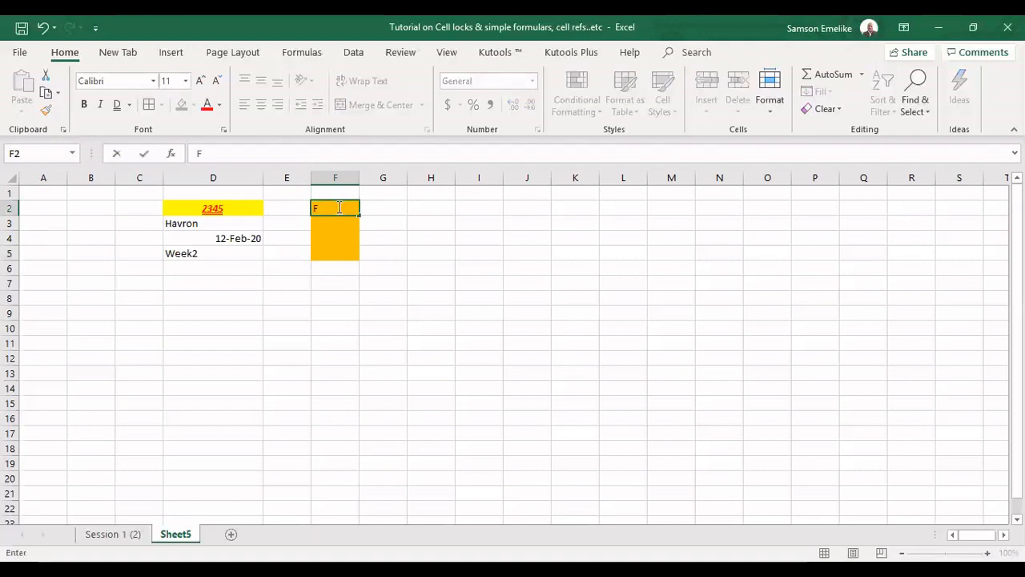
{"action": "type", "text": "2"}
{"action": "left_click", "coordinate": [343, 254]}
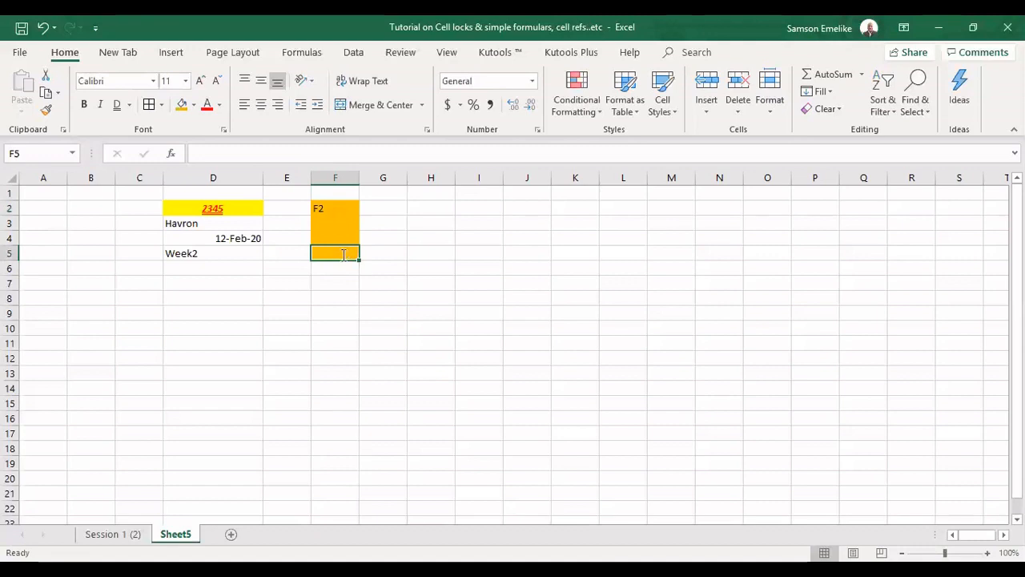
{"action": "type", "text": "F5"}
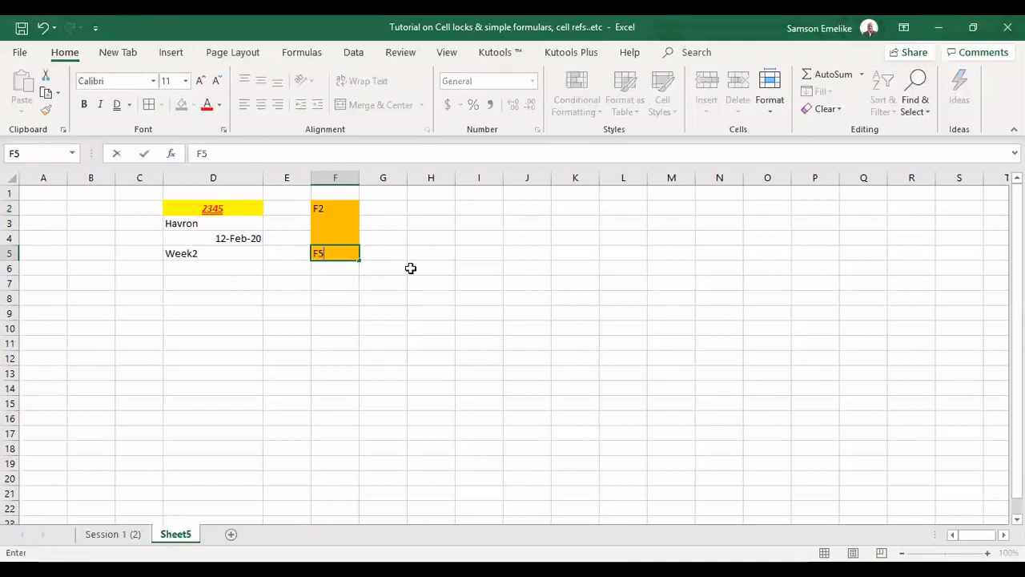
{"action": "left_click", "coordinate": [367, 224]}
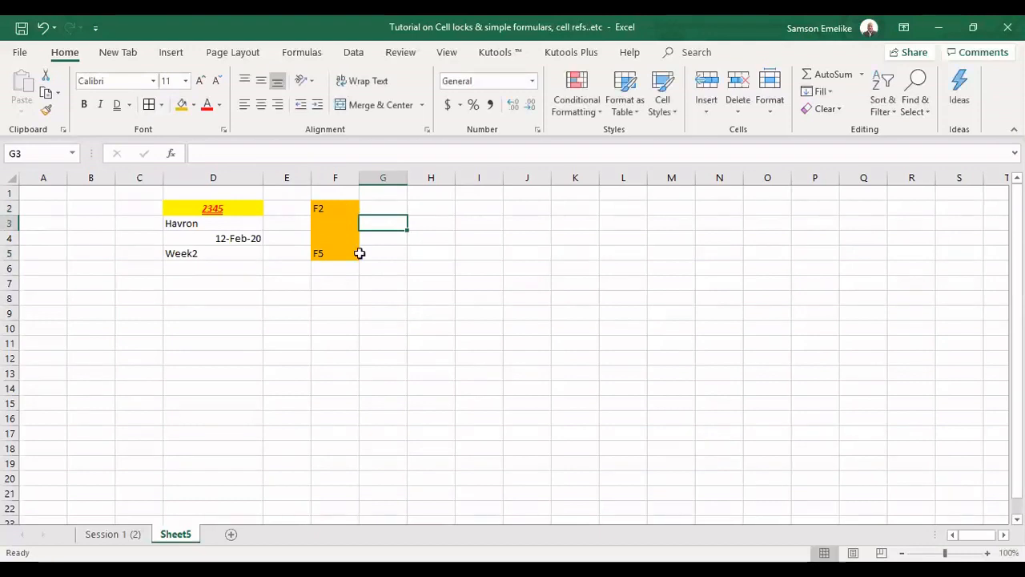
Enter the range reference F2:F5 in cell G3
{"action": "type", "text": "F"}
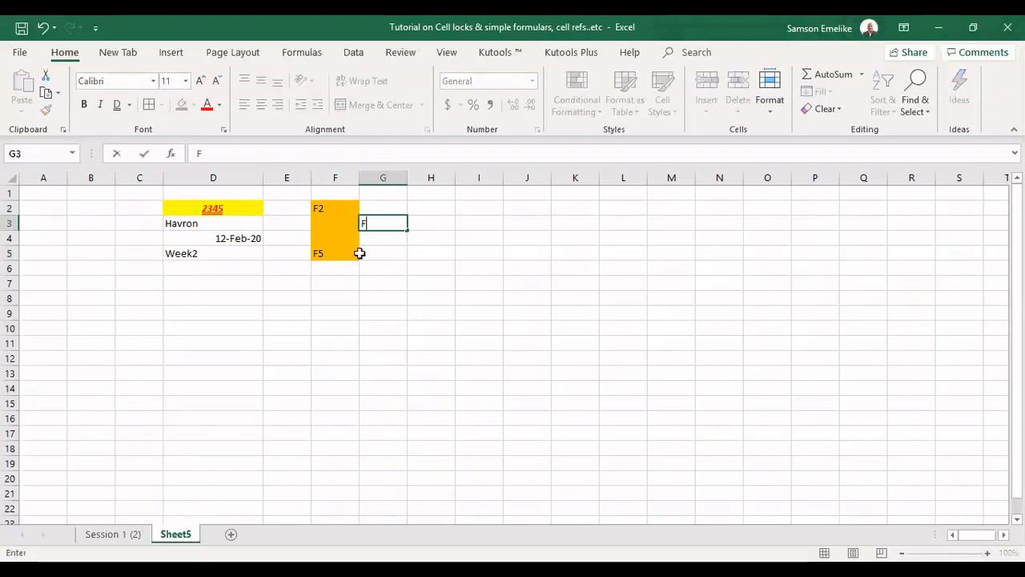
{"action": "type", "text": "2:F5"}
{"action": "key", "text": "Return"}
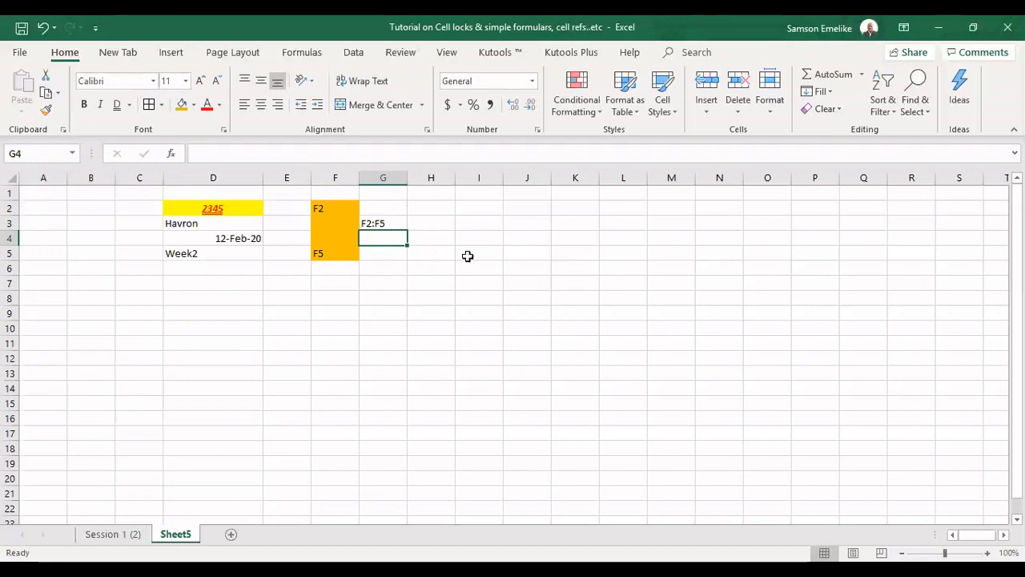
Select the range H2:J5 and fill it with the same orange
{"action": "left_click_drag", "start_coordinate": [431, 209], "coordinate": [517, 254]}
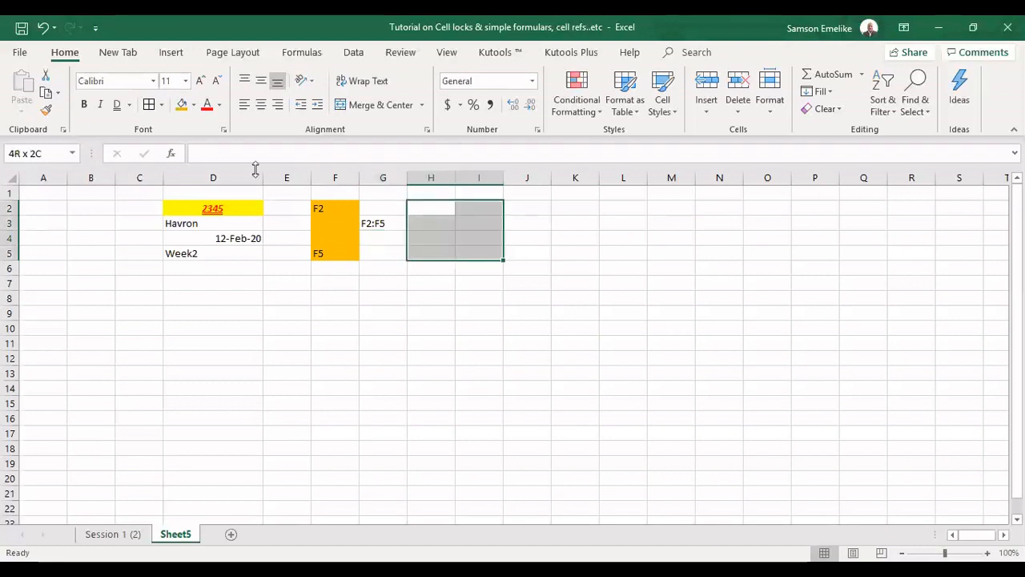
{"action": "left_click", "coordinate": [184, 107]}
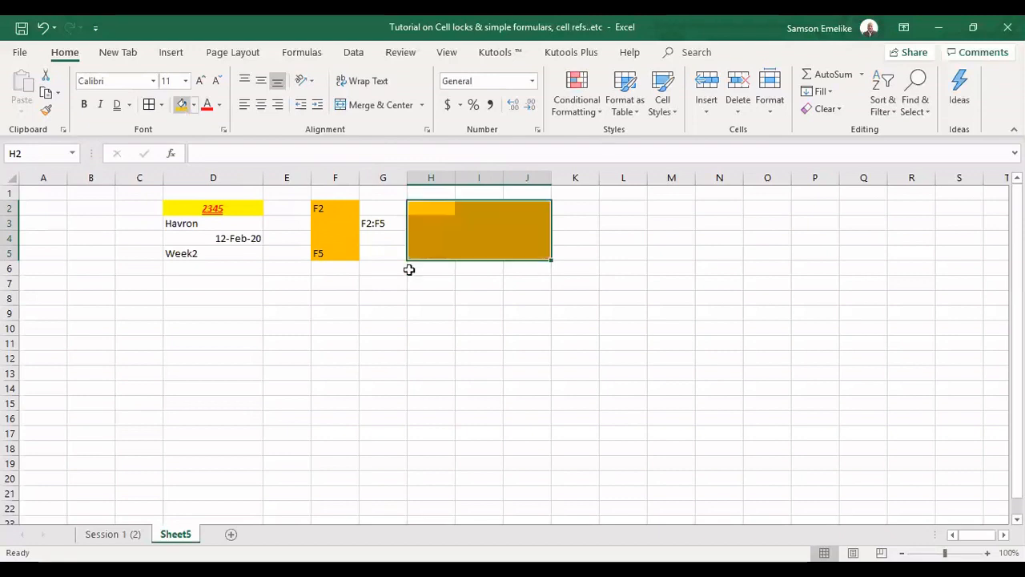
{"action": "left_click", "coordinate": [431, 208]}
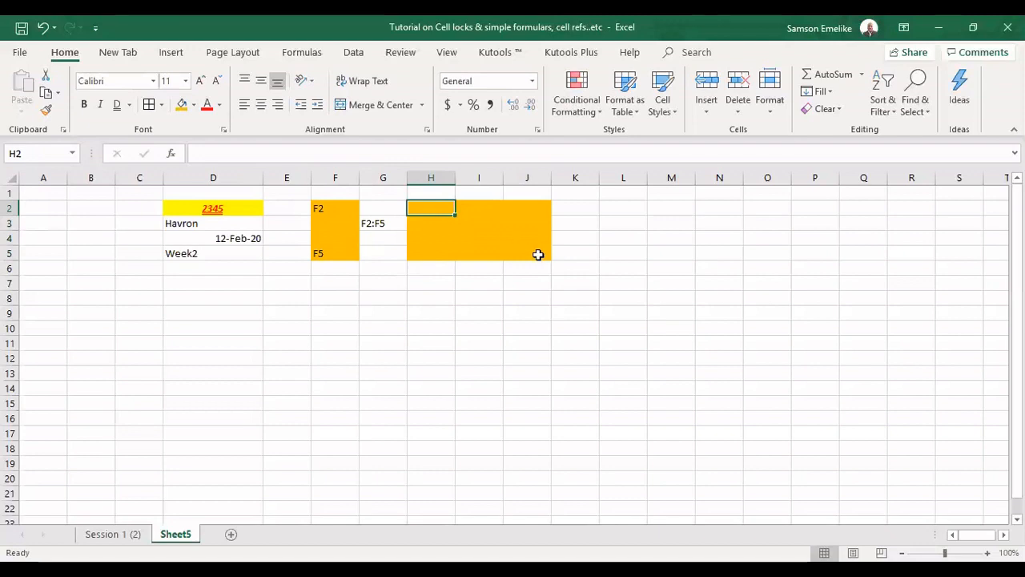
{"action": "left_click", "coordinate": [538, 255]}
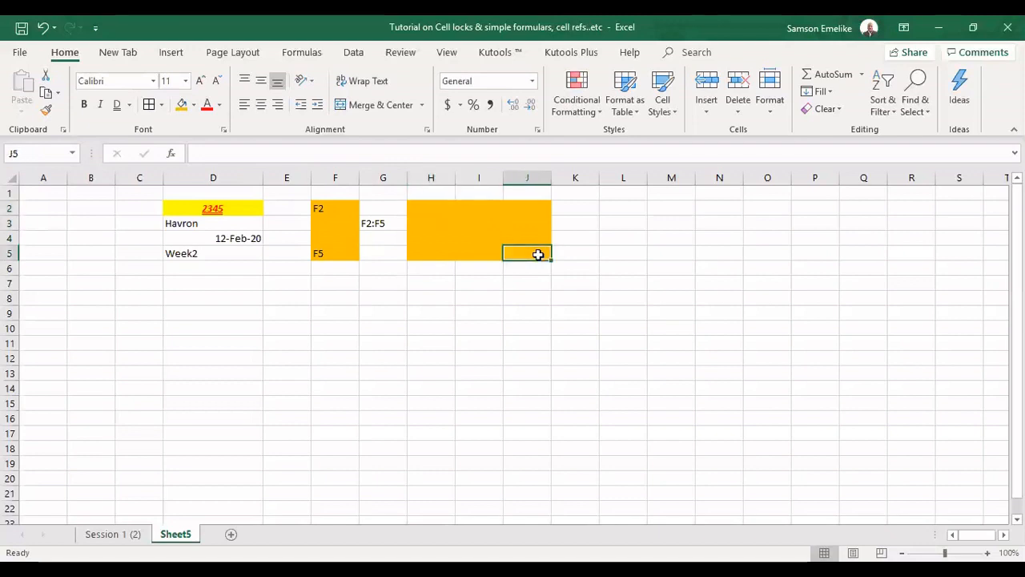
Enter the range reference H2:J5 in cell K2
{"action": "left_click", "coordinate": [571, 210]}
{"action": "type", "text": "J2"}
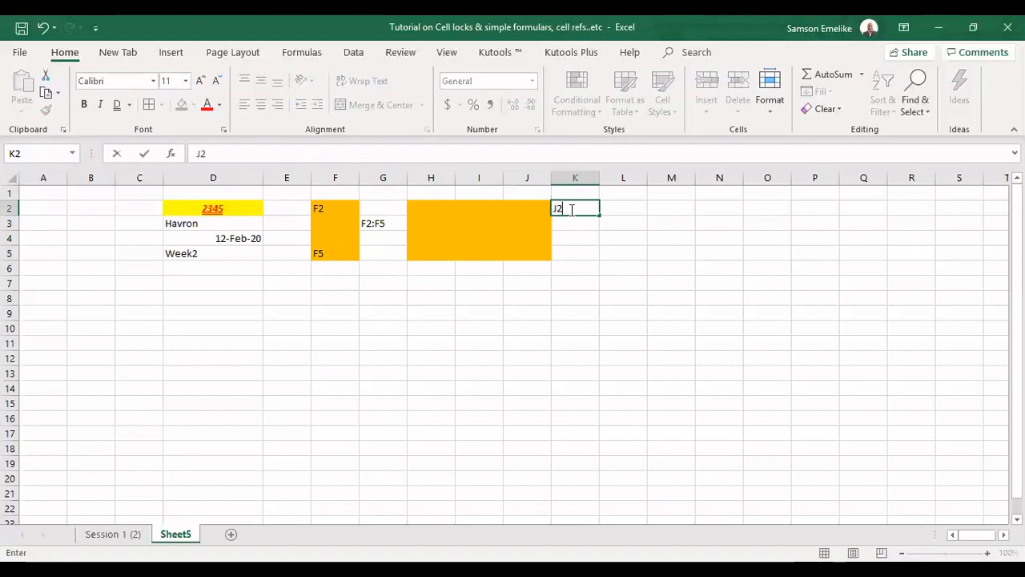
{"action": "type", "text": ":"}
{"action": "type", "text": "H"}
{"action": "key", "text": "BackSpace"}
{"action": "key", "text": "BackSpace"}
{"action": "key", "text": "BackSpace"}
{"action": "key", "text": "BackSpace"}
{"action": "type", "text": "J2:"}
{"action": "key", "text": "BackSpace"}
{"action": "key", "text": "BackSpace"}
{"action": "key", "text": "BackSpace"}
{"action": "type", "text": "H2:J5"}
{"action": "key", "text": "Return"}
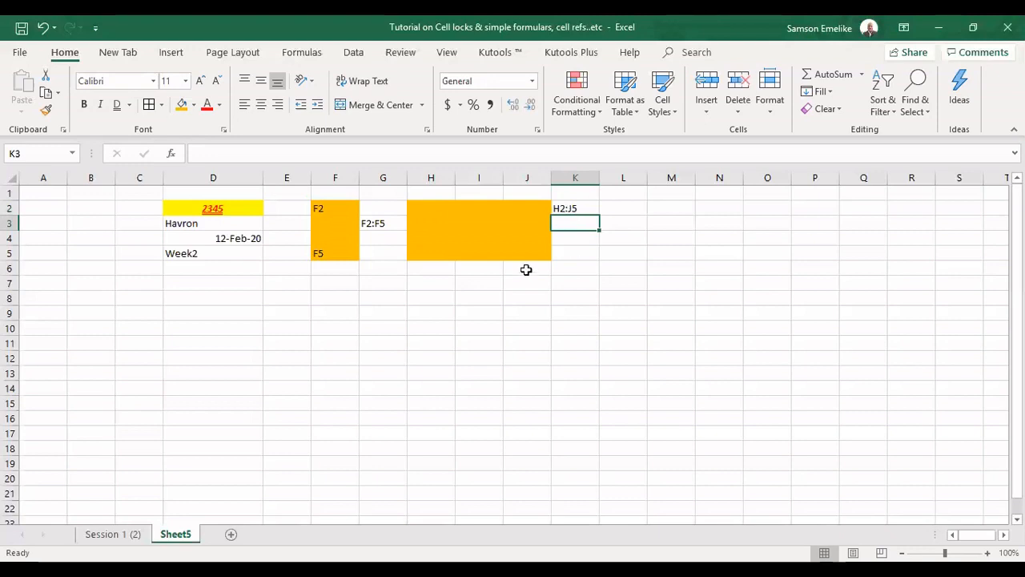
Narrow column D by dragging its header border
{"action": "left_click", "coordinate": [195, 207]}
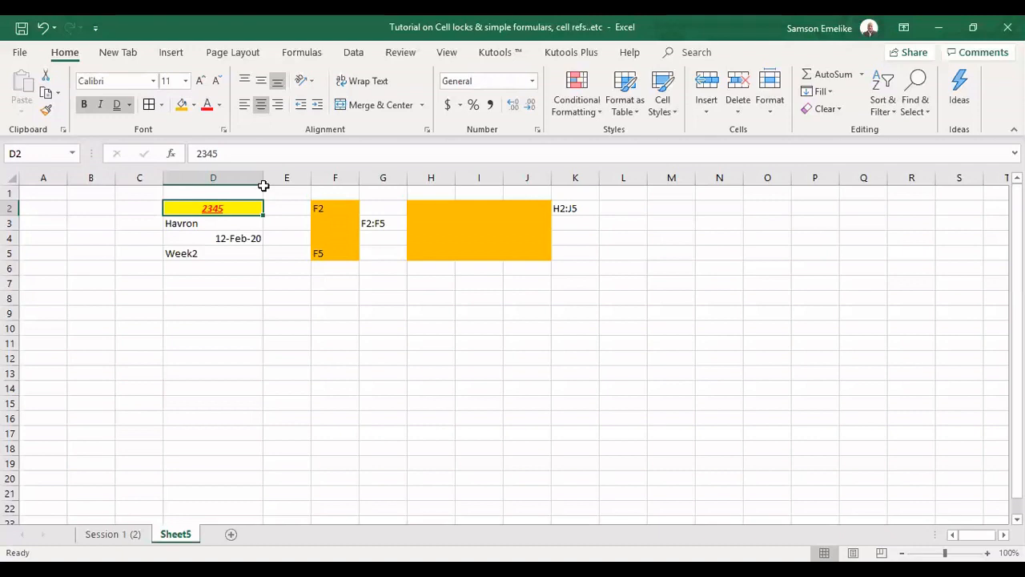
{"action": "left_click_drag", "start_coordinate": [263, 185], "coordinate": [181, 184]}
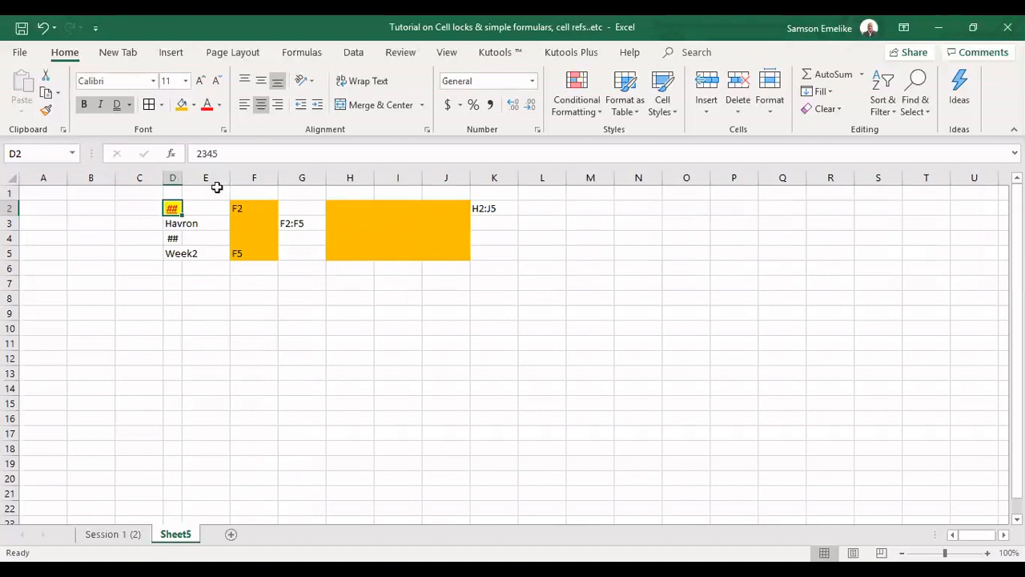
{"action": "key", "text": "ctrl+z"}
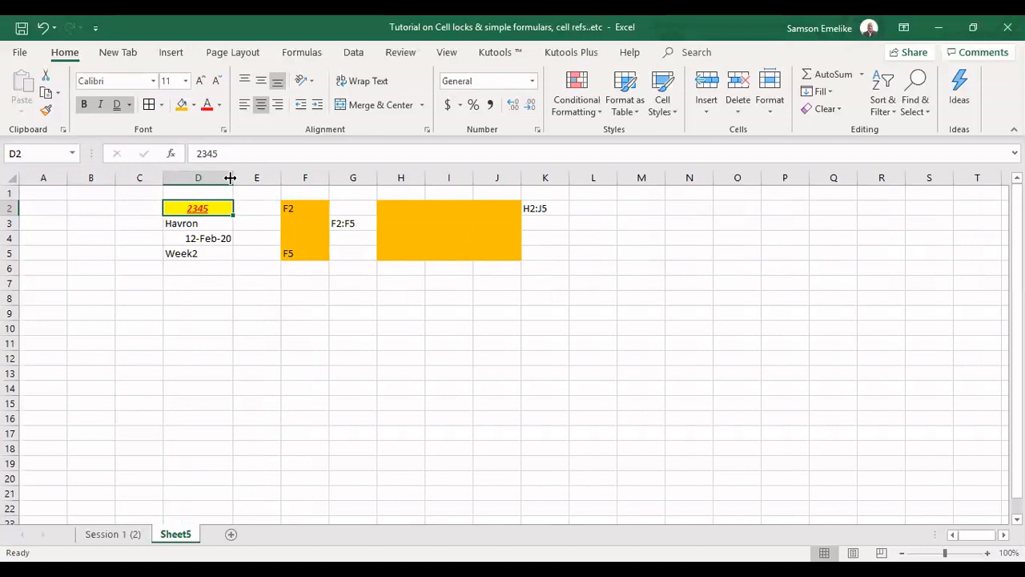
{"action": "left_click_drag", "start_coordinate": [230, 178], "coordinate": [8, 215]}
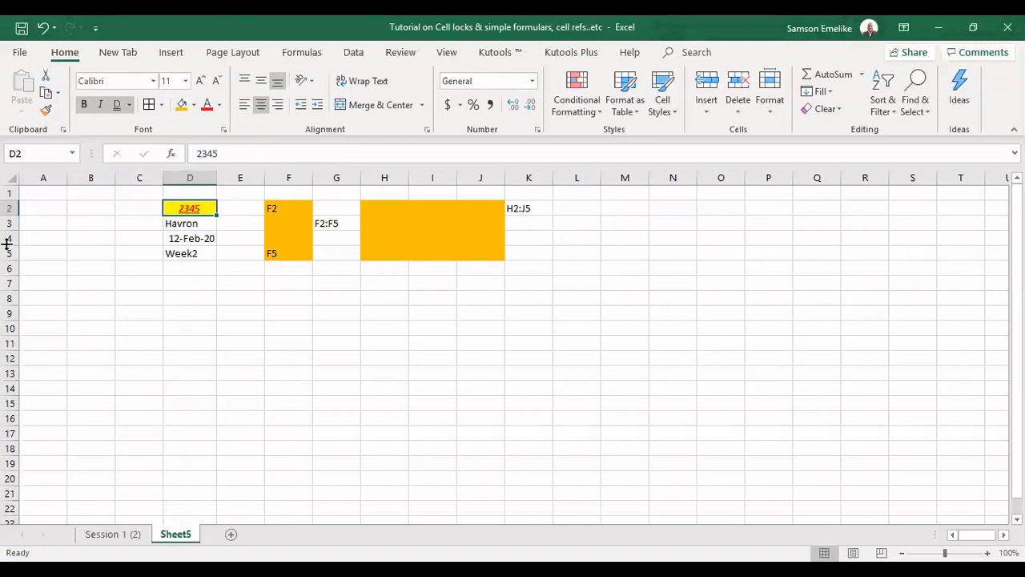
Adjust the height of row 1 and refit the width of column D
{"action": "mouse_move", "coordinate": [6, 216]}
{"action": "left_mouse_down"}
{"action": "mouse_move", "coordinate": [6, 242]}
{"action": "mouse_move", "coordinate": [6, 221]}
{"action": "left_mouse_up"}
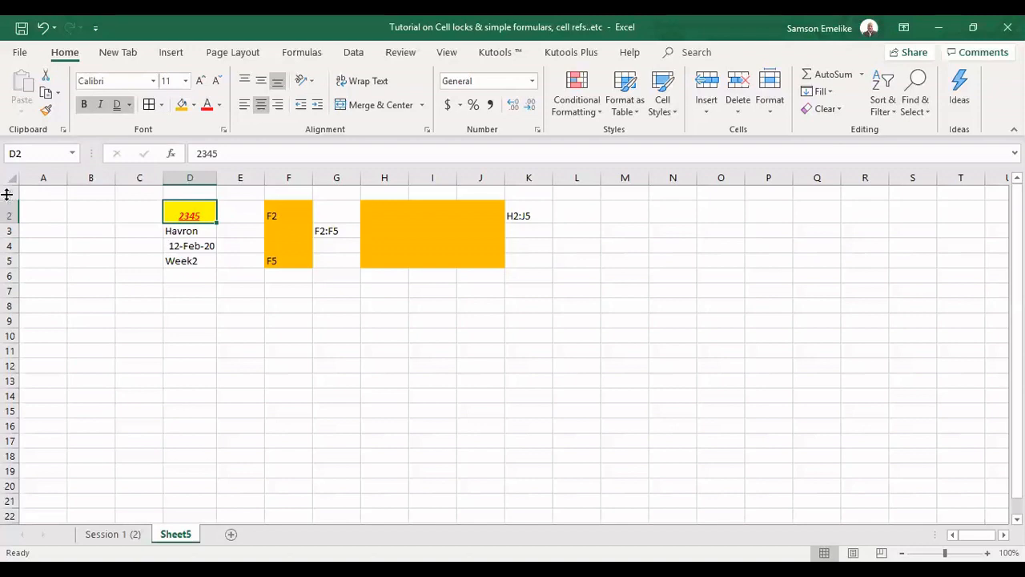
{"action": "left_click_drag", "start_coordinate": [6, 200], "coordinate": [6, 194]}
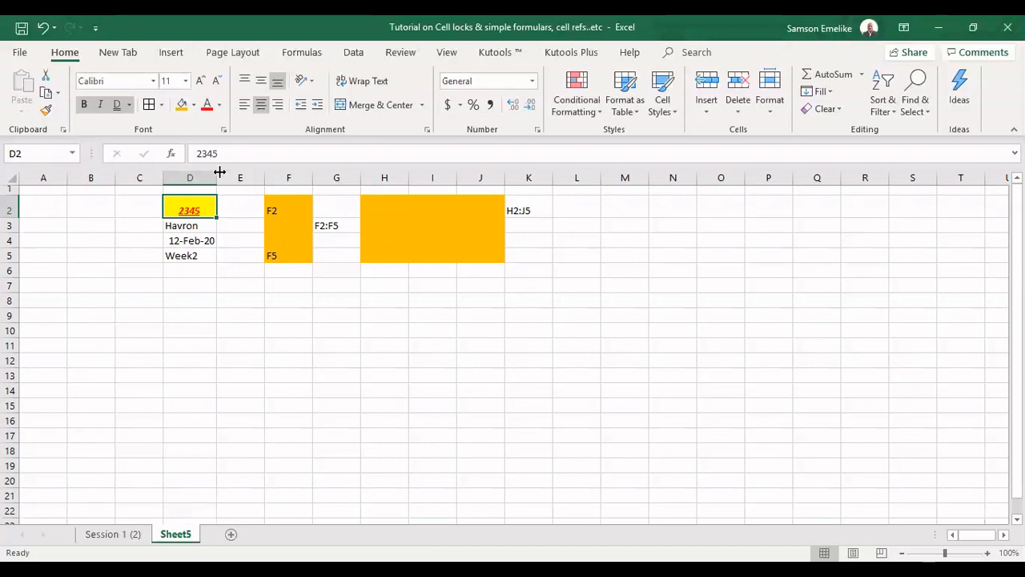
{"action": "left_click_drag", "start_coordinate": [219, 171], "coordinate": [221, 172]}
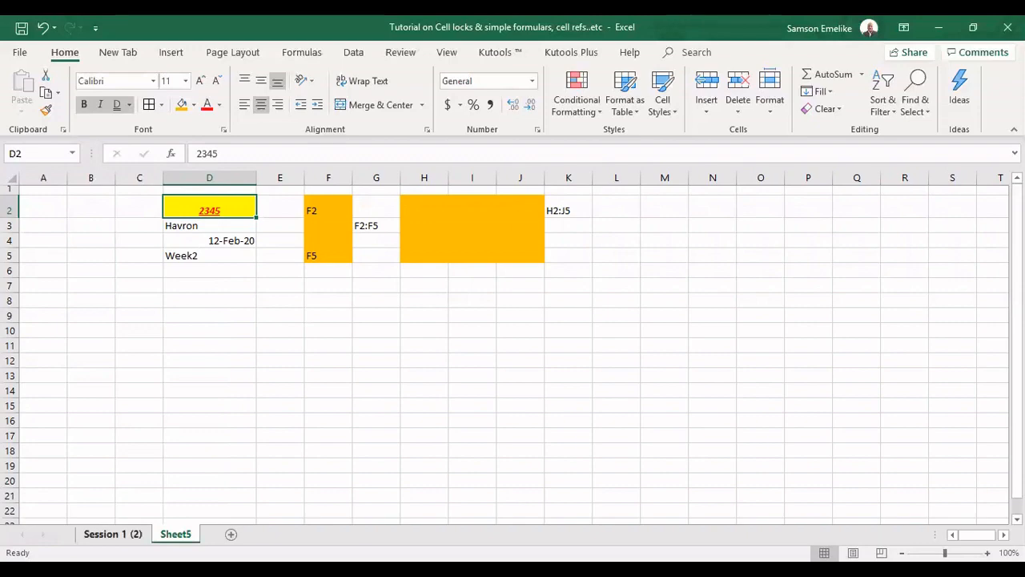
On the Session 1 (2) sheet, narrow columns B, C, D, F and G
{"action": "left_click", "coordinate": [112, 533]}
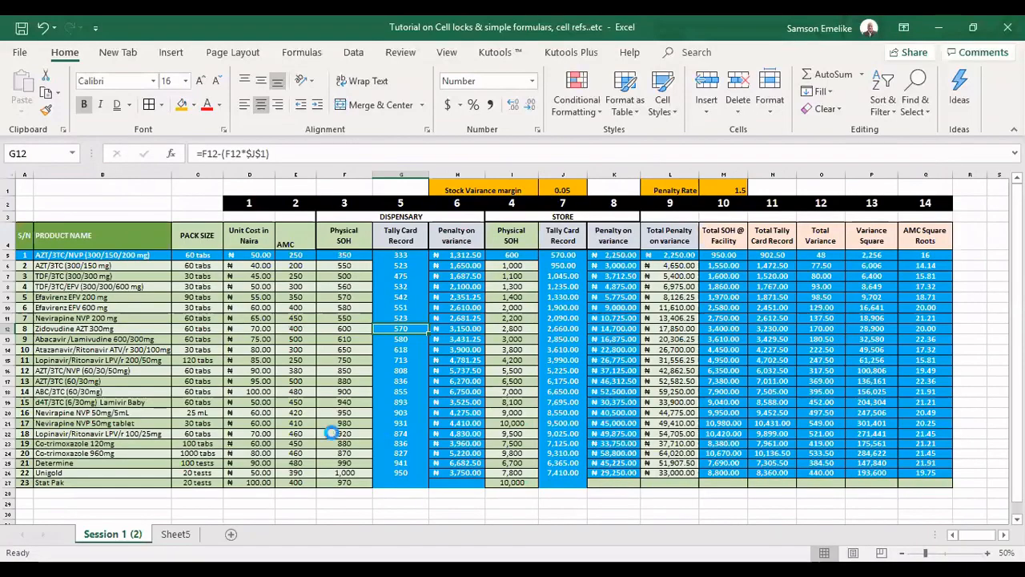
{"action": "scroll", "coordinate": [505, 485], "scroll_direction": "up", "scroll_amount": 3, "text": "ctrl"}
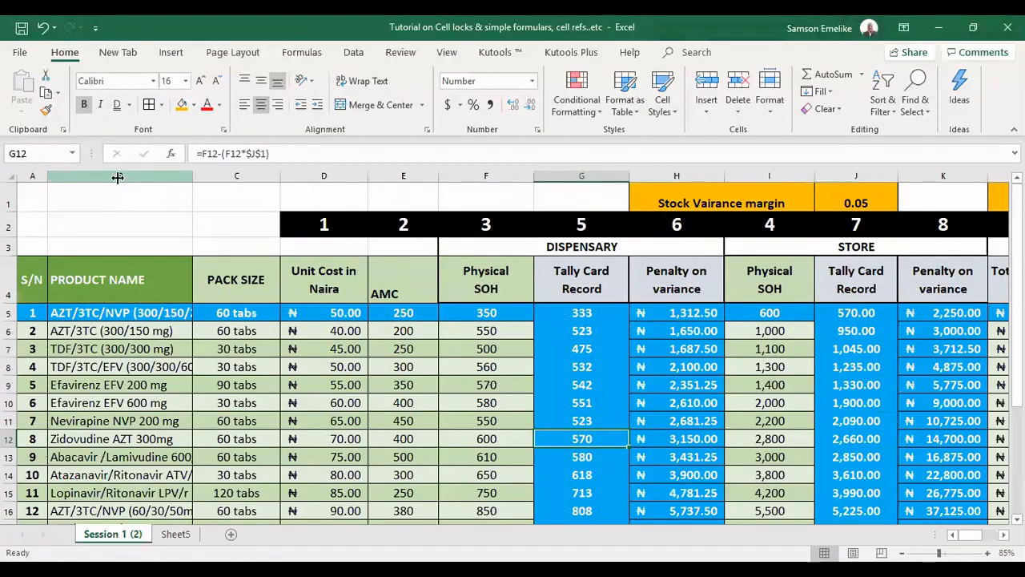
{"action": "left_click_drag", "start_coordinate": [117, 177], "coordinate": [122, 176]}
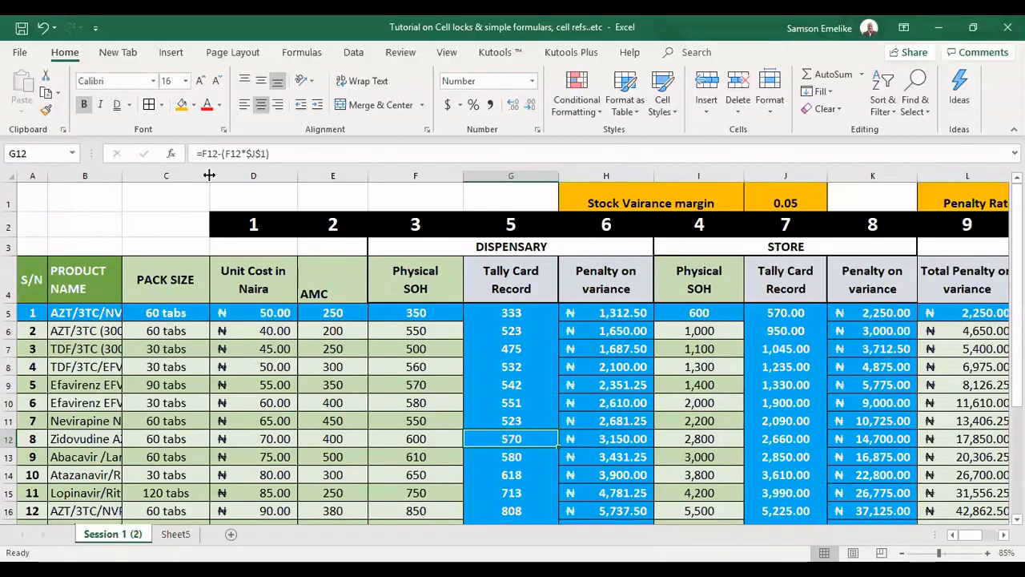
{"action": "left_click_drag", "start_coordinate": [209, 175], "coordinate": [146, 177]}
{"action": "left_click_drag", "start_coordinate": [229, 175], "coordinate": [190, 251]}
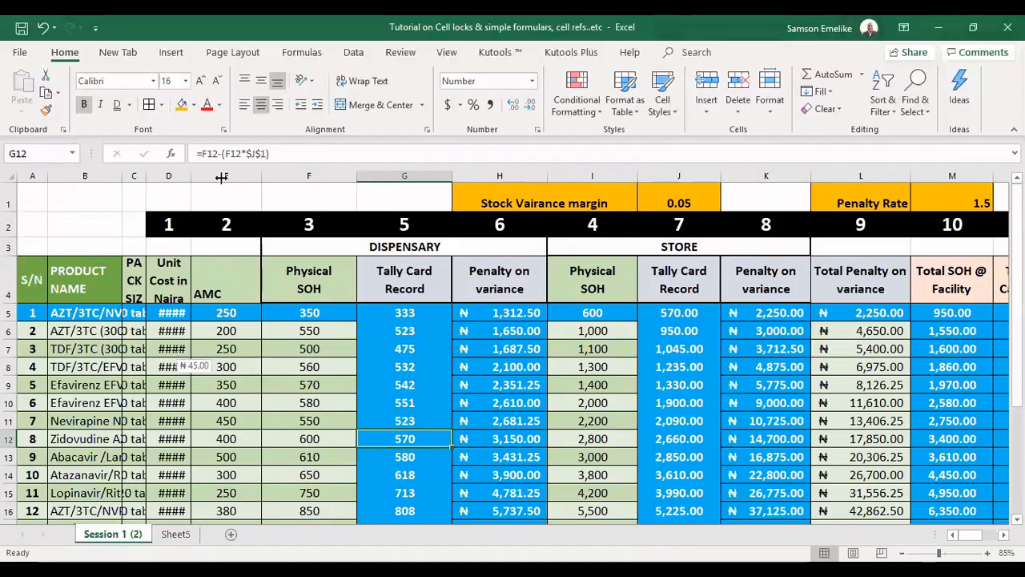
{"action": "left_click_drag", "start_coordinate": [222, 178], "coordinate": [223, 178]}
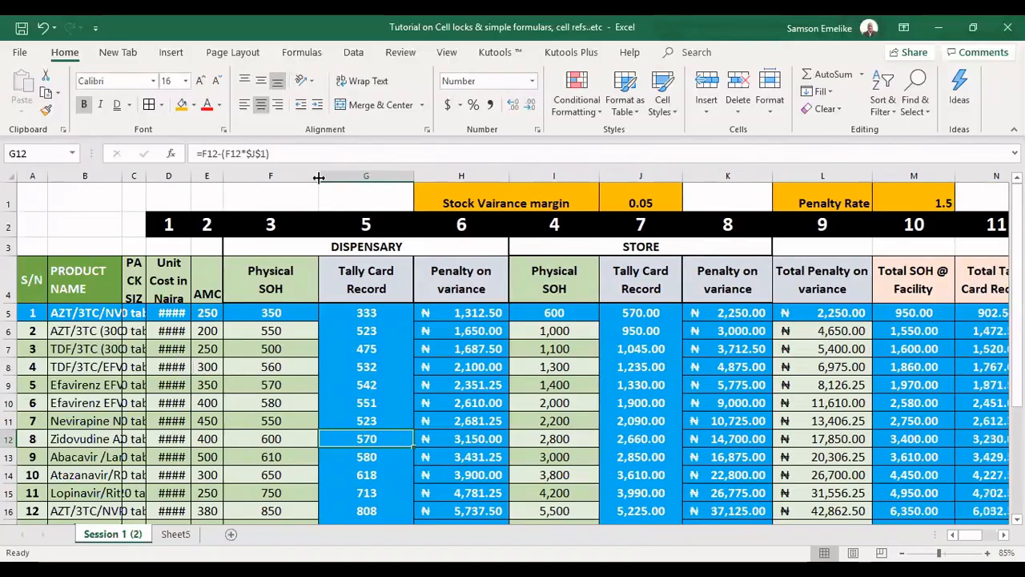
{"action": "left_click_drag", "start_coordinate": [318, 177], "coordinate": [266, 177]}
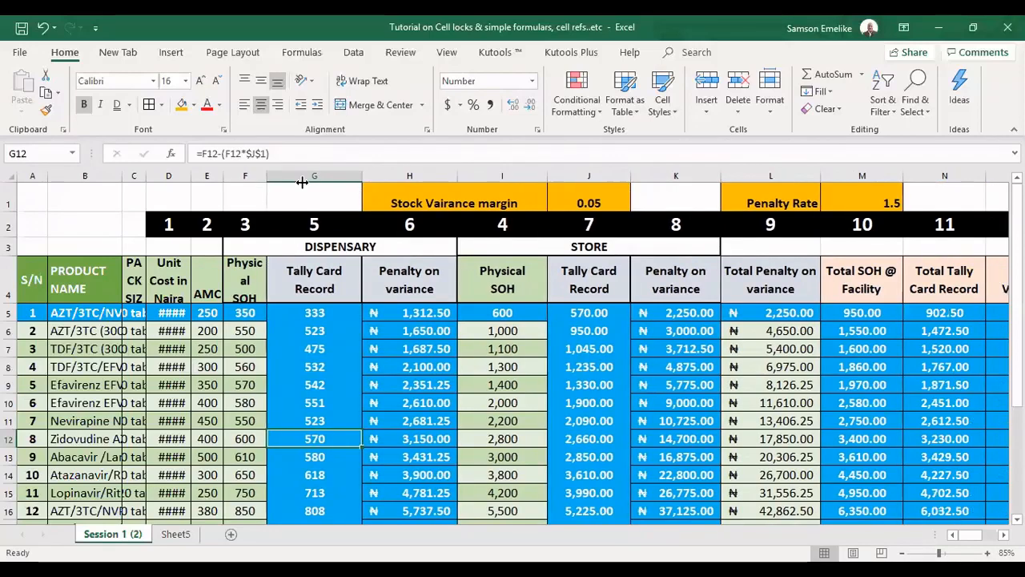
{"action": "left_click_drag", "start_coordinate": [362, 178], "coordinate": [303, 178]}
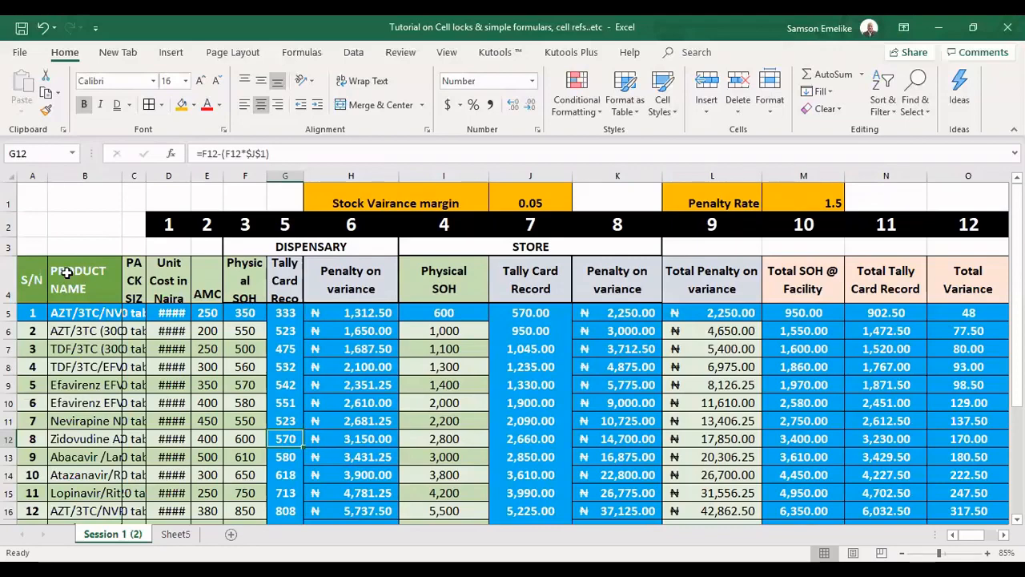
Select columns B through F and AutoFit their column widths
{"action": "left_click", "coordinate": [81, 173]}
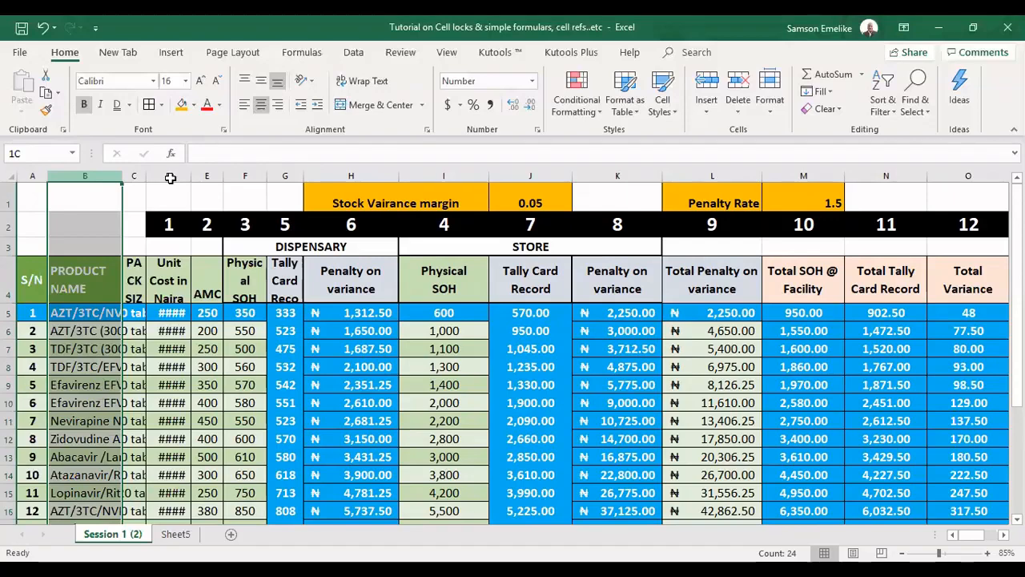
{"action": "left_click_drag", "start_coordinate": [170, 178], "coordinate": [226, 260]}
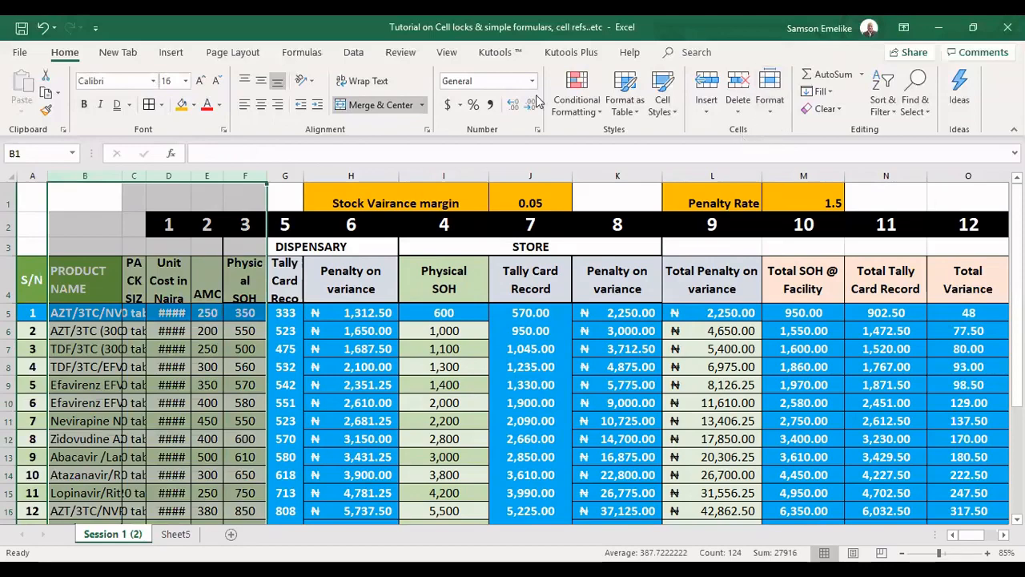
{"action": "left_click", "coordinate": [774, 120]}
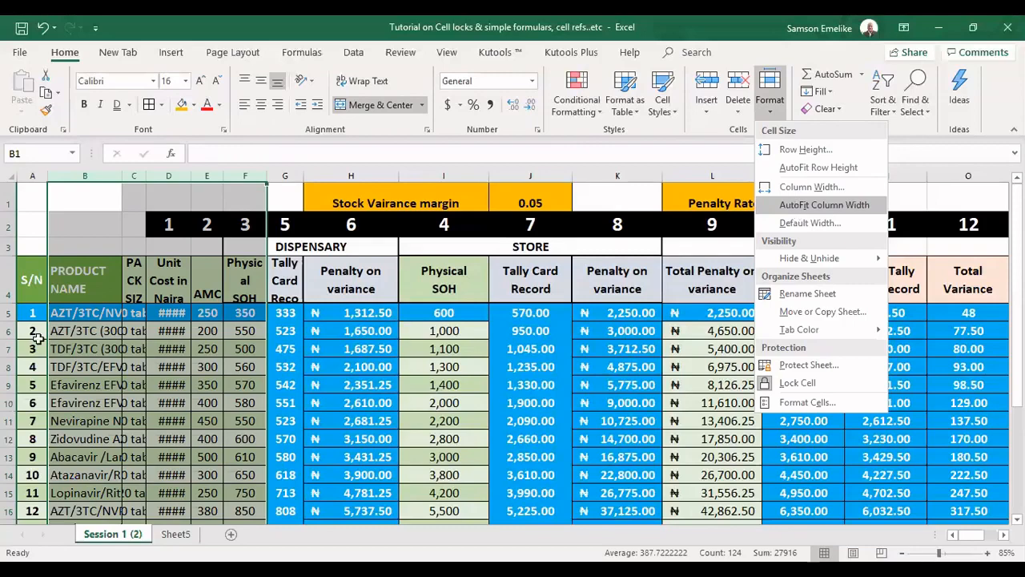
{"action": "left_click", "coordinate": [823, 205]}
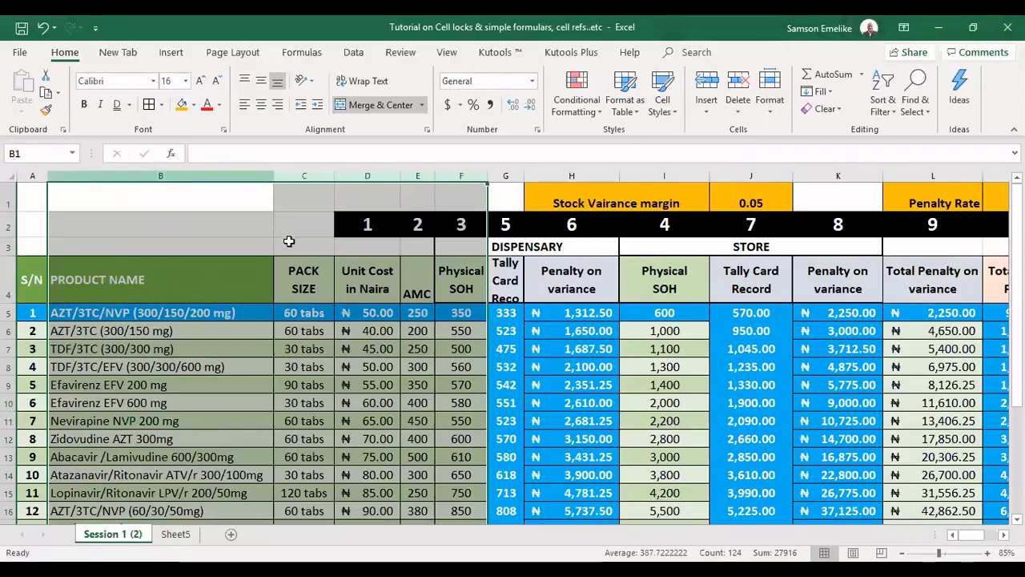
Undo and then redo the AutoFit of columns B through F
{"action": "key", "text": "ctrl+z"}
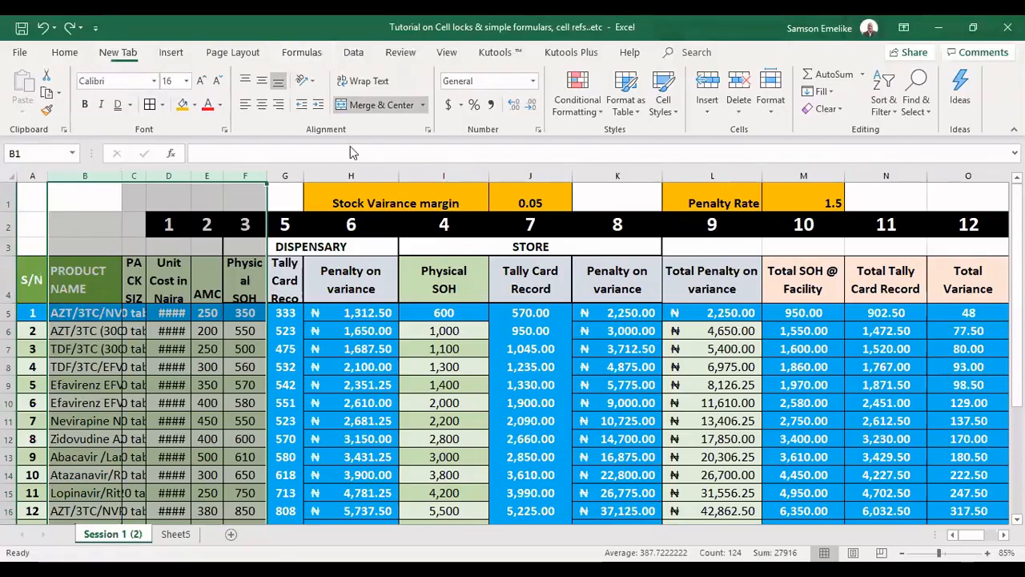
{"action": "left_click", "coordinate": [352, 54]}
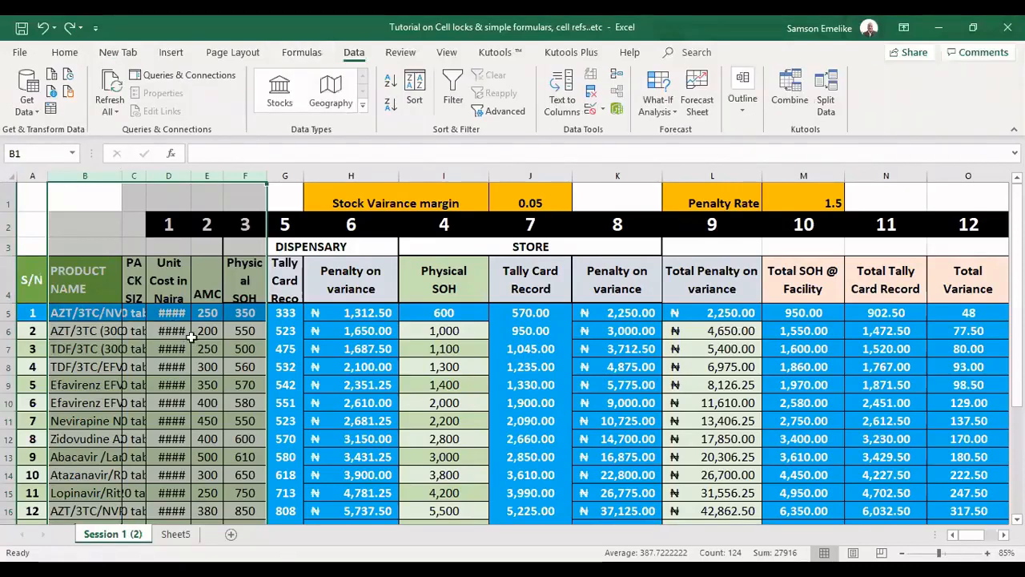
{"action": "left_click", "coordinate": [65, 53]}
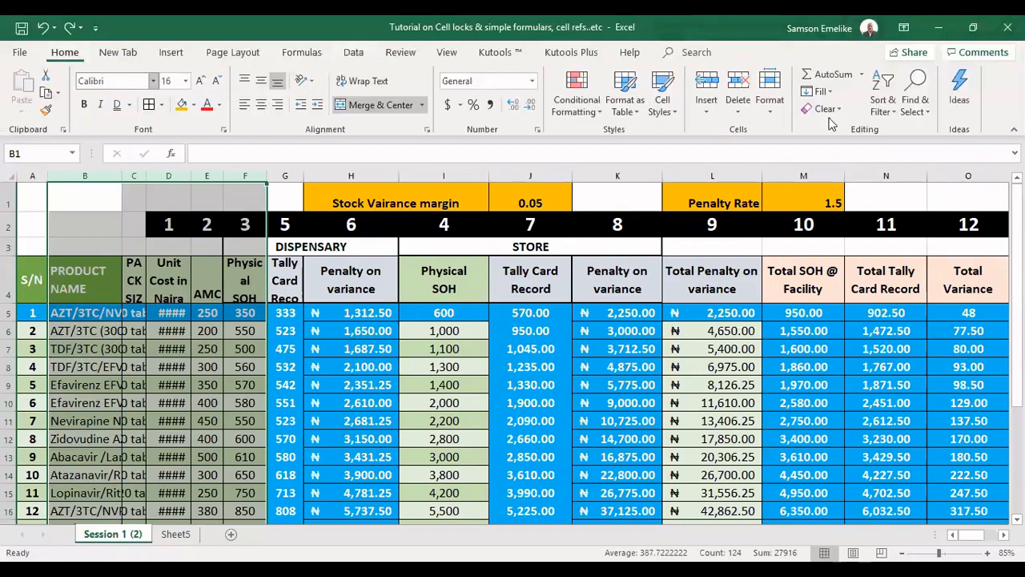
{"action": "left_click", "coordinate": [770, 112]}
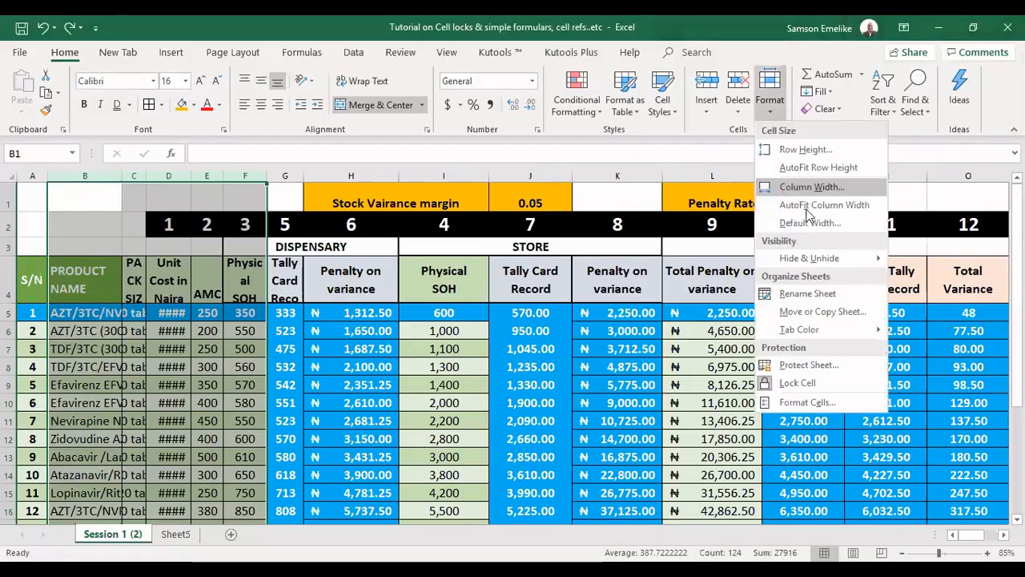
{"action": "left_click", "coordinate": [382, 247]}
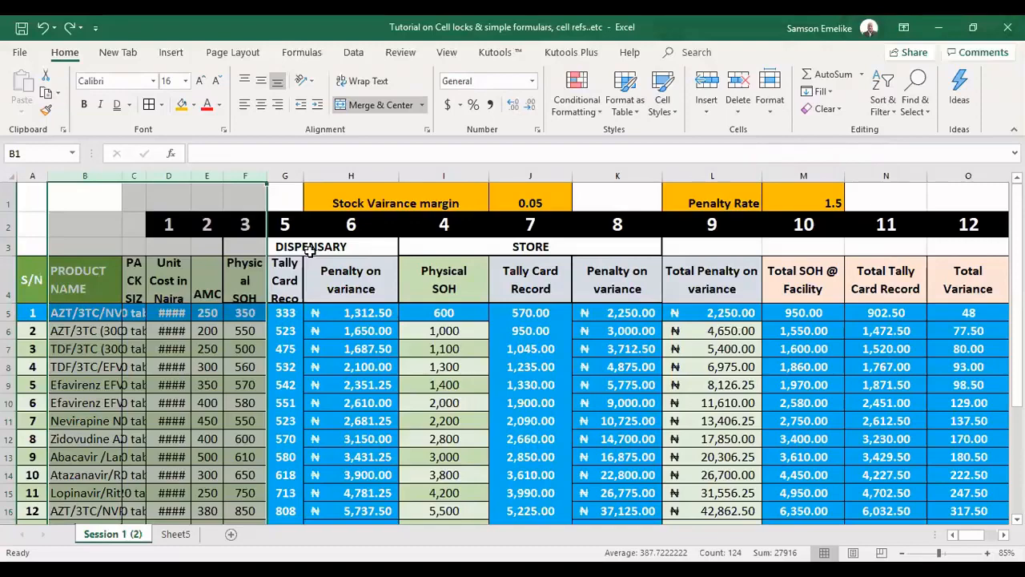
{"action": "key", "text": "ctrl+y"}
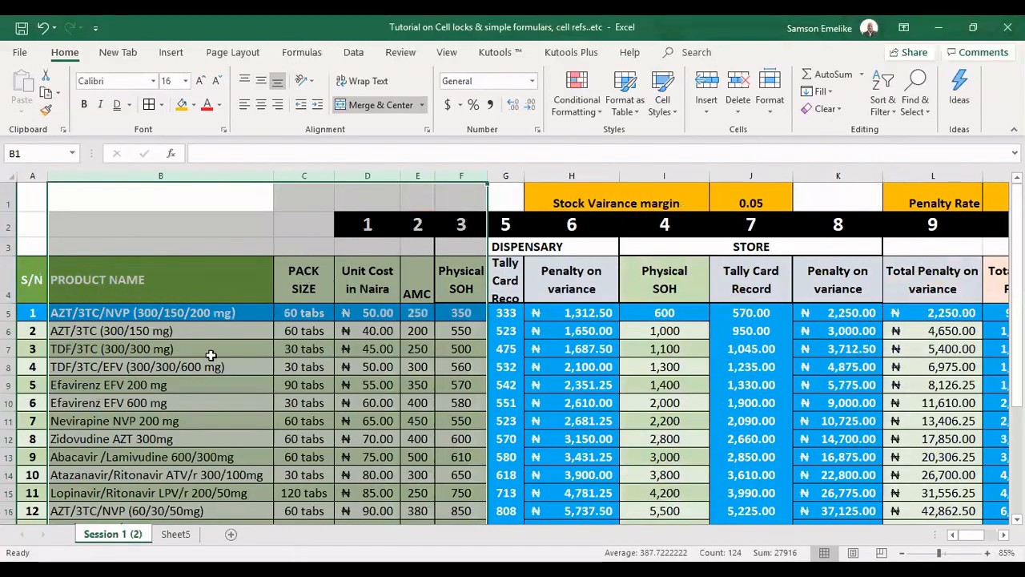
Enlarge the heights of row 5 and a few rows below it by dragging their borders
{"action": "left_click", "coordinate": [6, 317]}
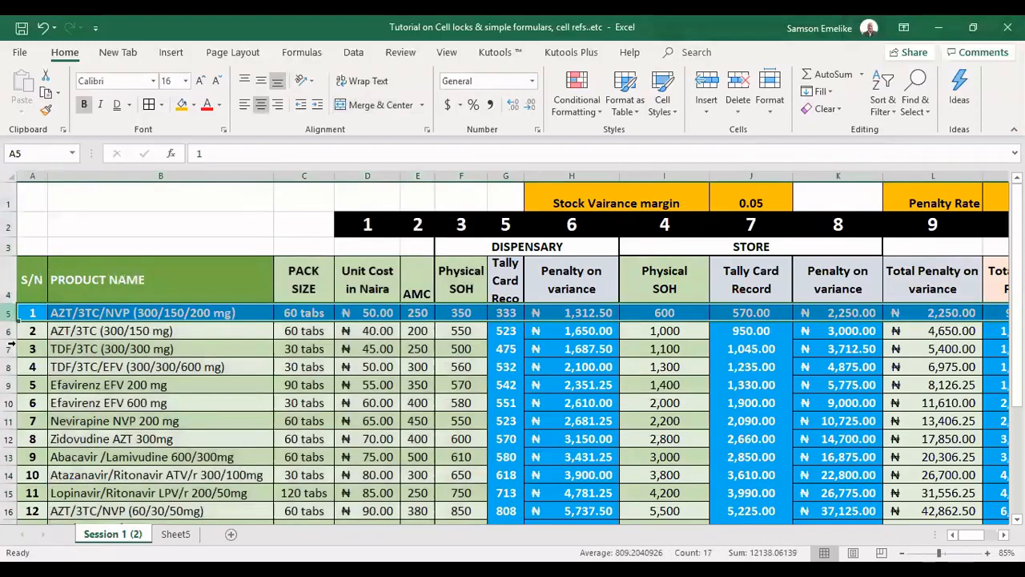
{"action": "left_click_drag", "start_coordinate": [9, 356], "coordinate": [9, 387]}
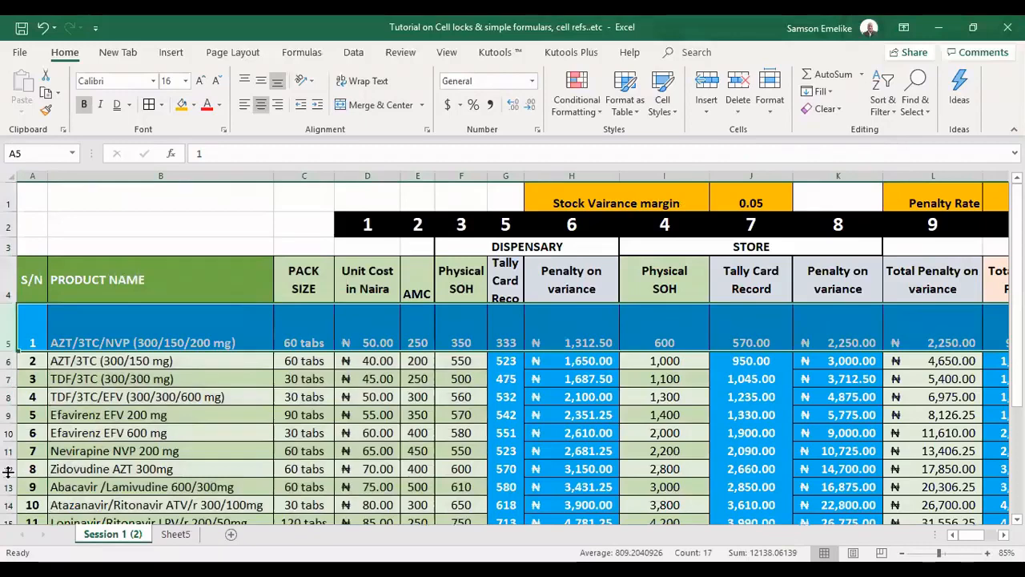
{"action": "left_click_drag", "start_coordinate": [8, 472], "coordinate": [8, 492]}
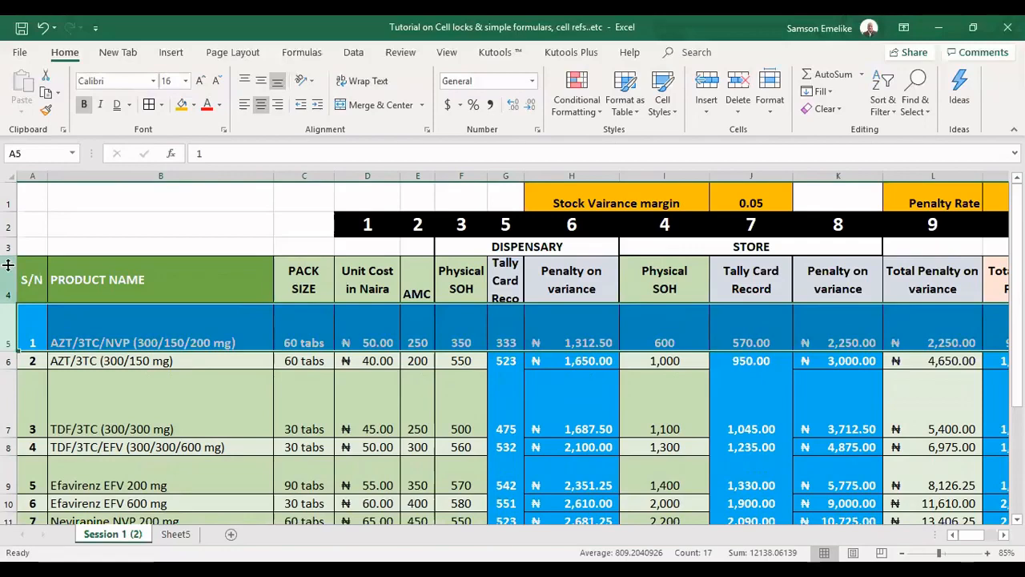
Select rows 4 through 15 and AutoFit their row heights
{"action": "left_click_drag", "start_coordinate": [8, 264], "coordinate": [8, 424]}
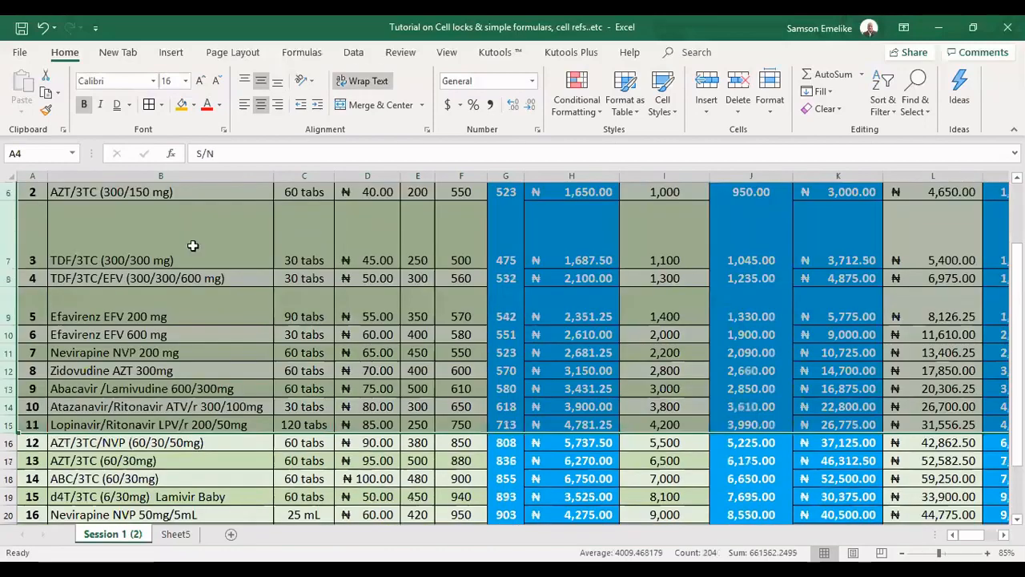
{"action": "key", "text": "alt+h"}
{"action": "key", "text": "o"}
{"action": "key", "text": "a"}
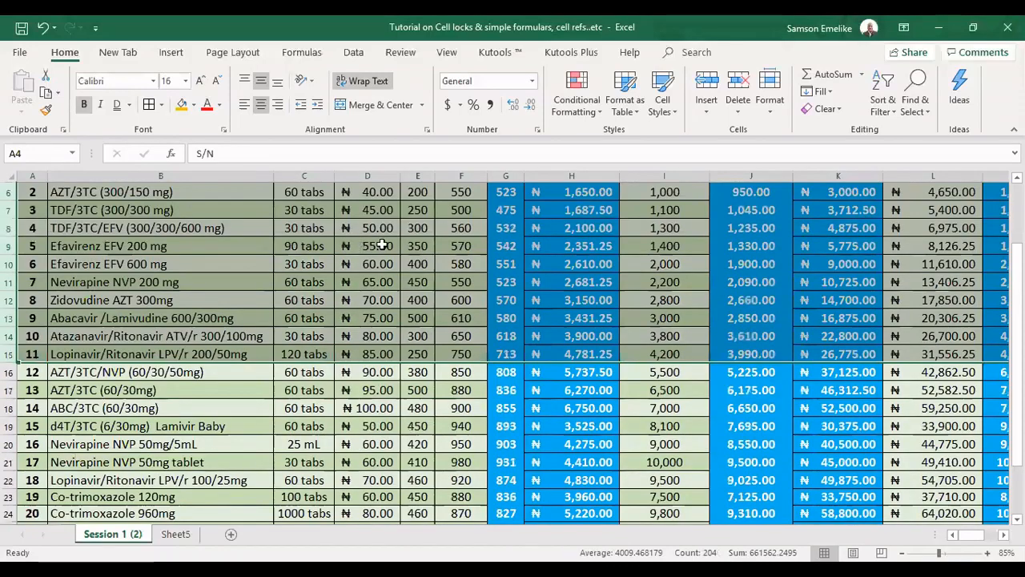
Switch back to Sheet5 and select cell E8
{"action": "scroll", "coordinate": [383, 244], "scroll_direction": "up", "scroll_amount": 2}
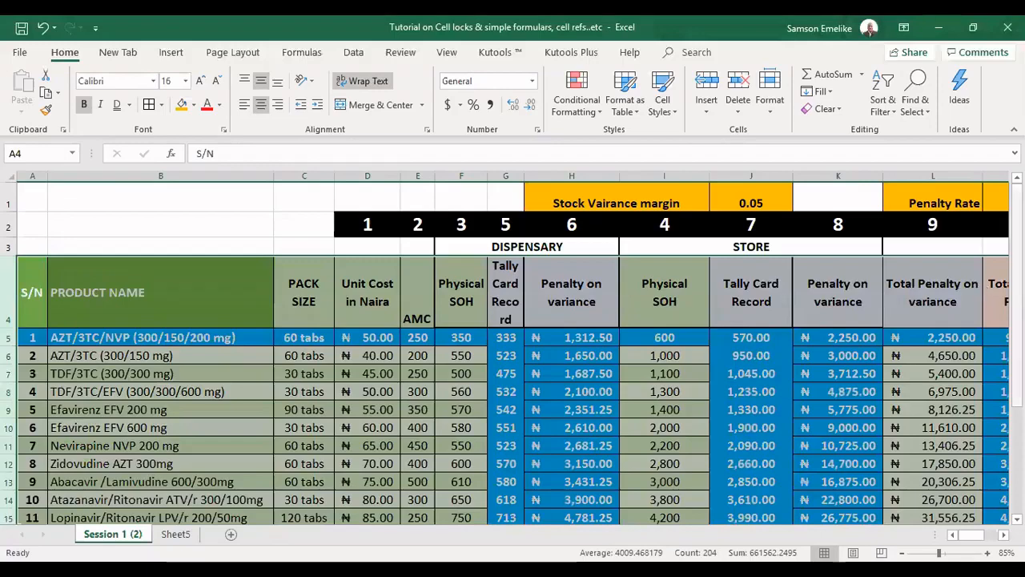
{"action": "left_click_drag", "start_coordinate": [1016, 192], "coordinate": [1015, 210]}
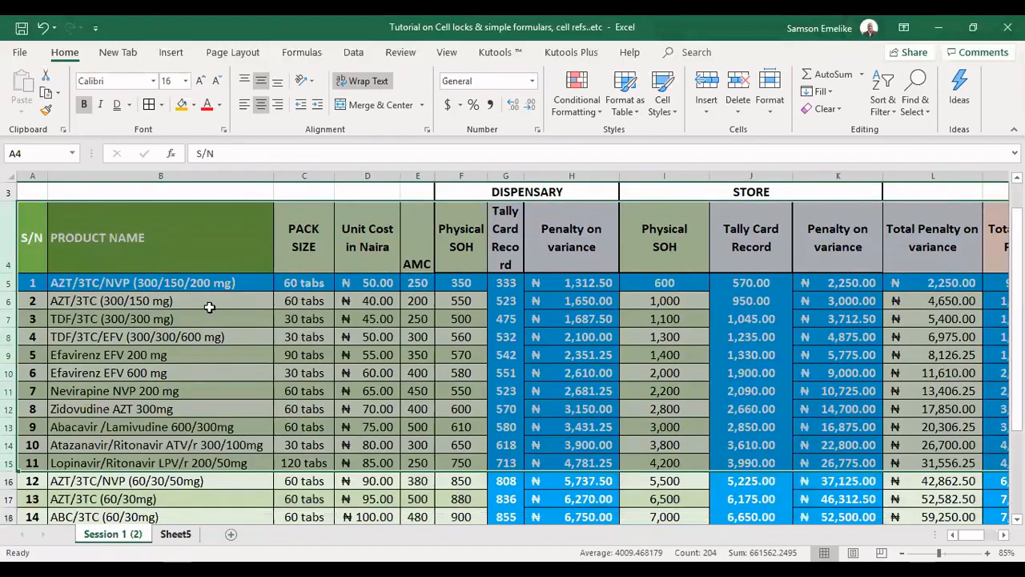
{"action": "left_click", "coordinate": [176, 533]}
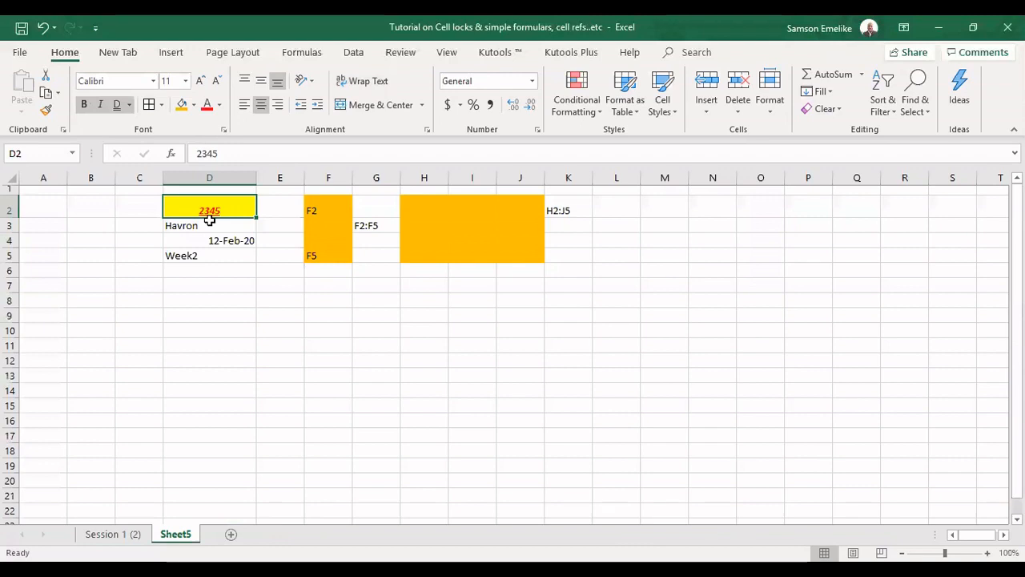
{"action": "left_click", "coordinate": [260, 301]}
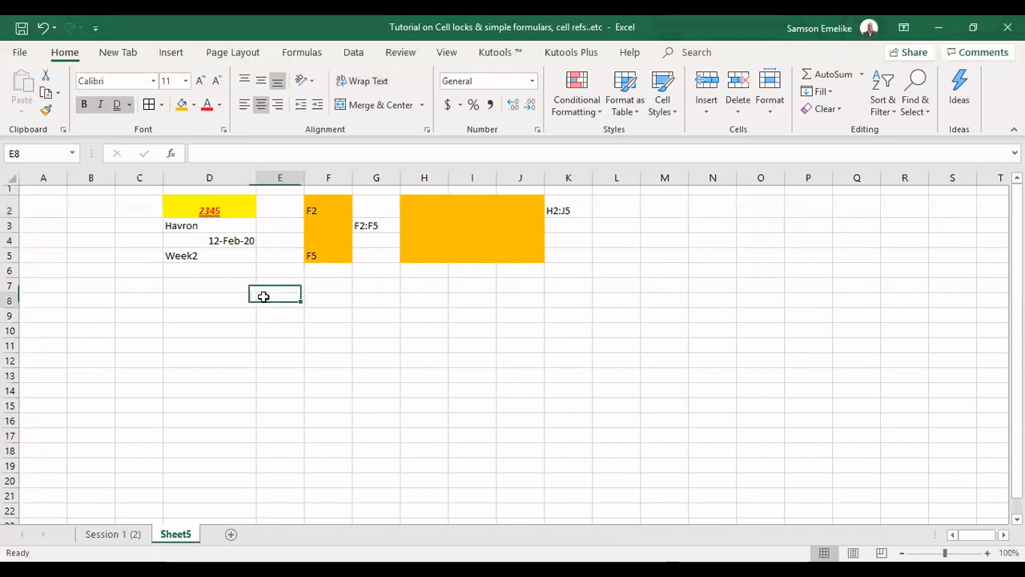
Center the contents of cell D2 vertically
{"action": "left_click", "coordinate": [204, 206]}
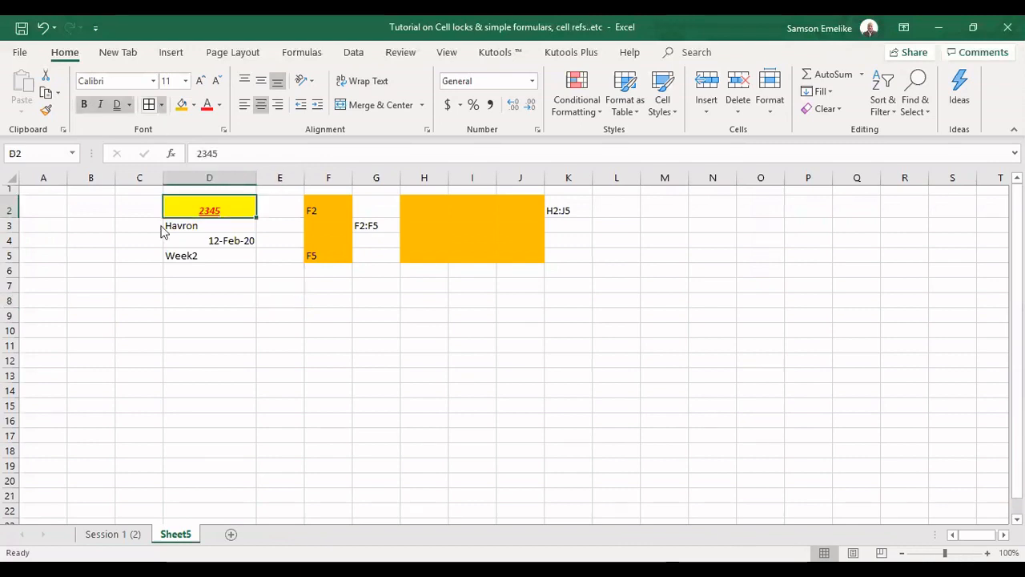
{"action": "left_click", "coordinate": [356, 332]}
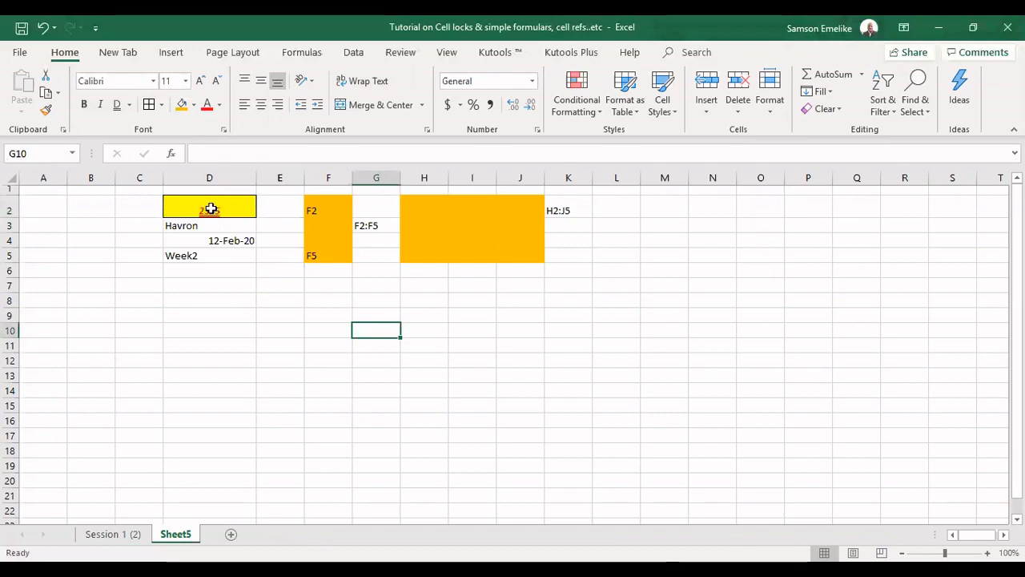
{"action": "left_click", "coordinate": [209, 208]}
{"action": "left_click", "coordinate": [260, 80]}
Increase the font size of cell D2 to 22
{"action": "left_click", "coordinate": [484, 402]}
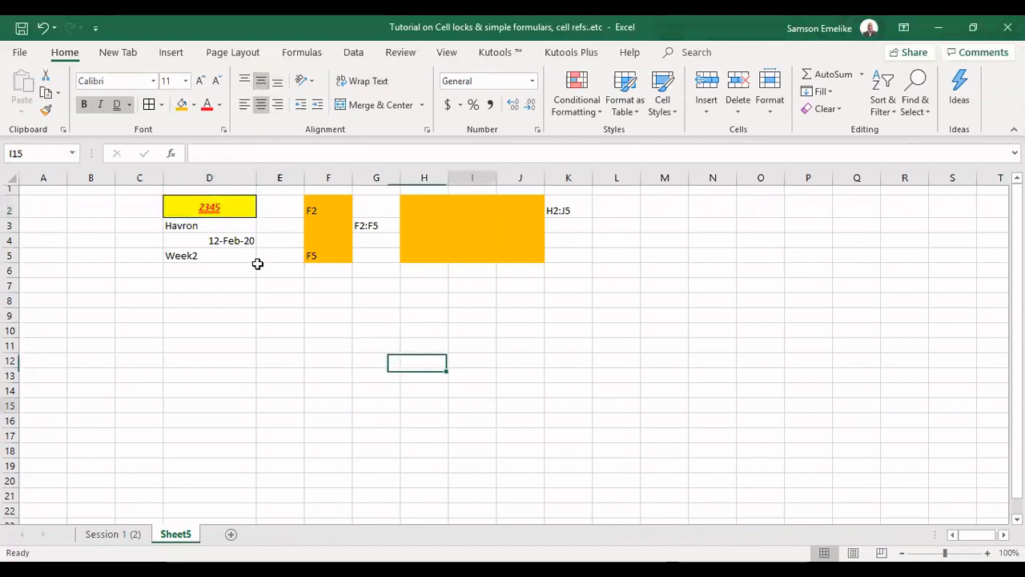
{"action": "left_click", "coordinate": [215, 206]}
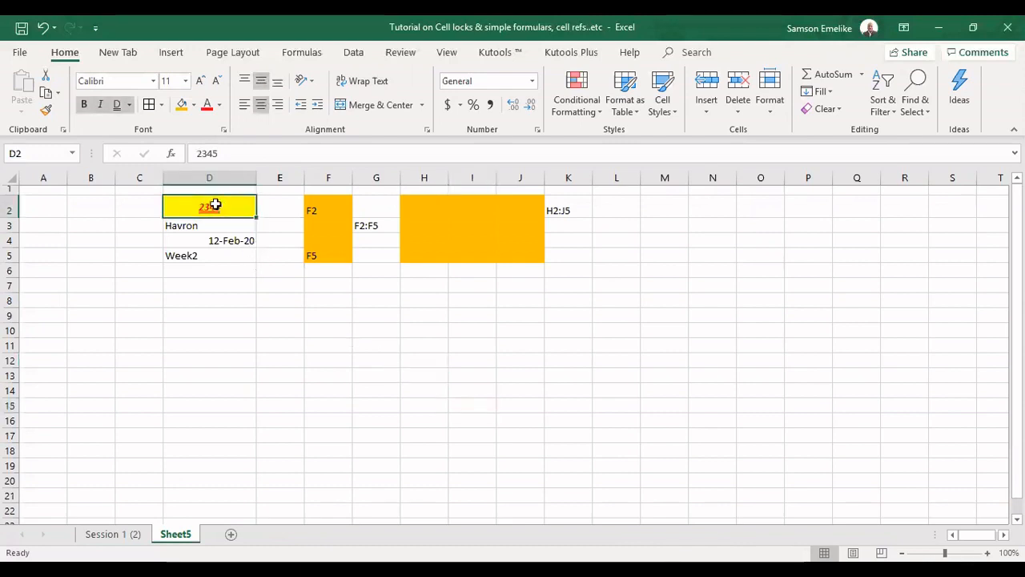
{"action": "left_click", "coordinate": [201, 83]}
{"action": "left_click", "coordinate": [201, 83]}
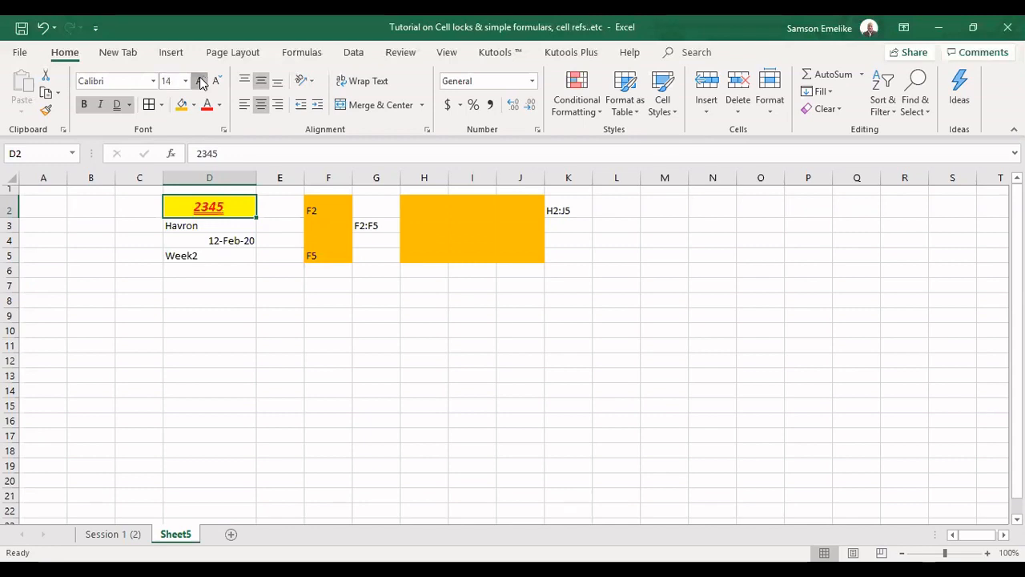
{"action": "left_click", "coordinate": [201, 84]}
{"action": "left_click", "coordinate": [201, 83]}
{"action": "left_click", "coordinate": [201, 83]}
{"action": "left_click", "coordinate": [201, 84]}
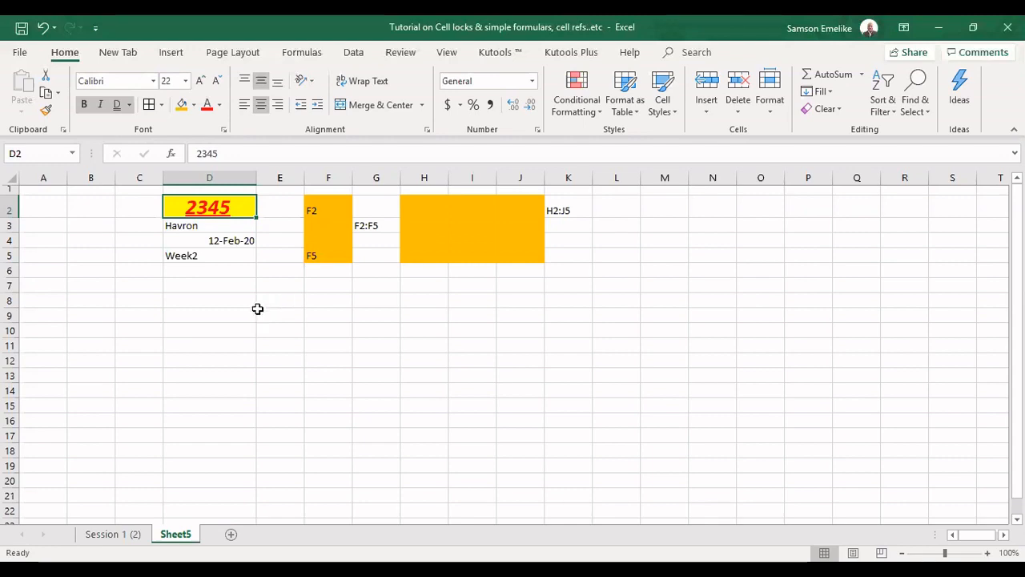
Add a border around cell D2 from the Borders options
{"action": "left_click", "coordinate": [376, 316]}
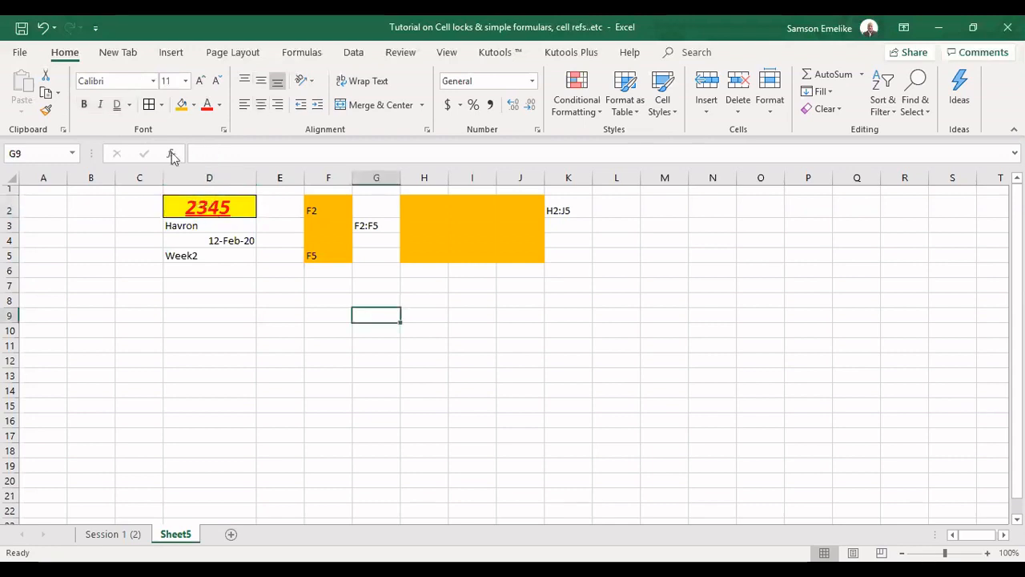
{"action": "left_click", "coordinate": [163, 106]}
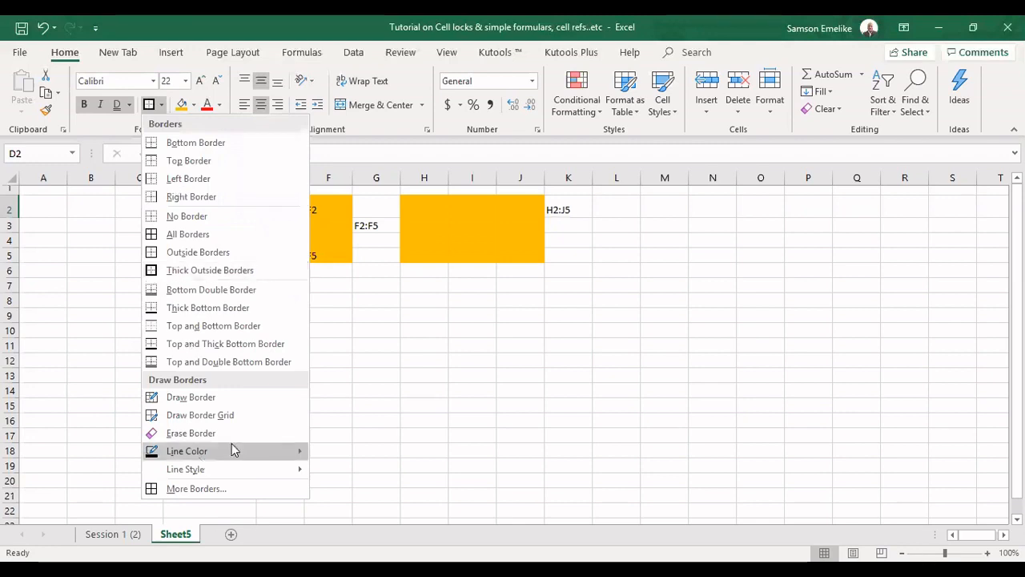
{"action": "mouse_move", "coordinate": [232, 444]}
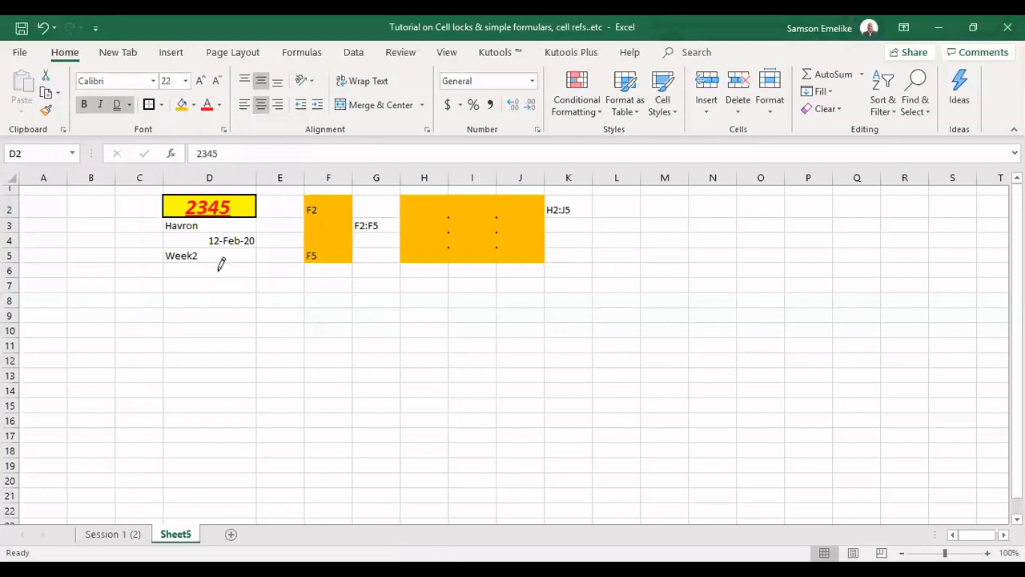
Draw a border line under cell D7 and undo it
{"action": "mouse_move", "coordinate": [168, 282]}
{"action": "left_mouse_down"}
{"action": "mouse_move", "coordinate": [240, 301]}
{"action": "mouse_move", "coordinate": [246, 285]}
{"action": "left_mouse_up"}
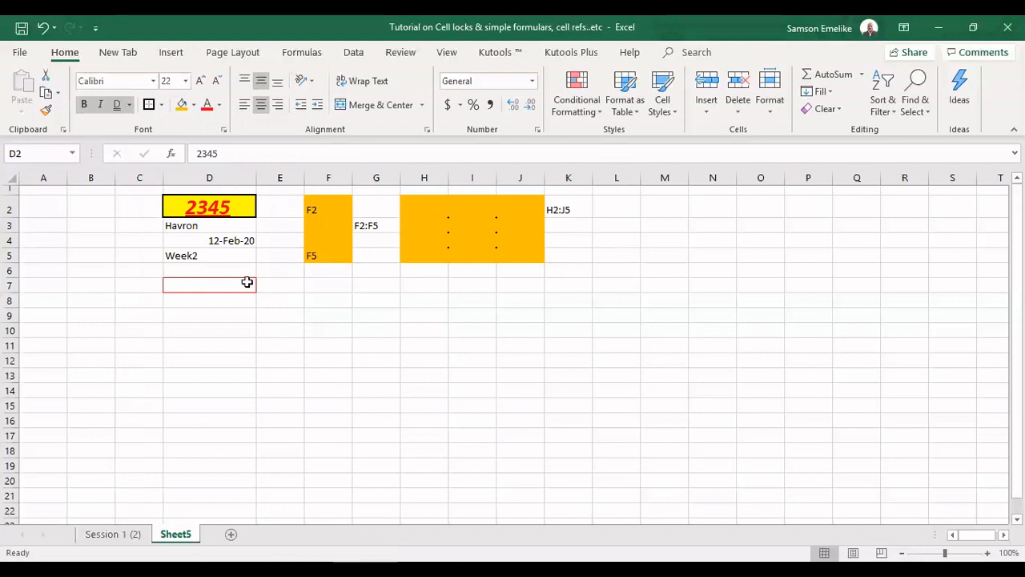
{"action": "key", "text": "ctrl+z"}
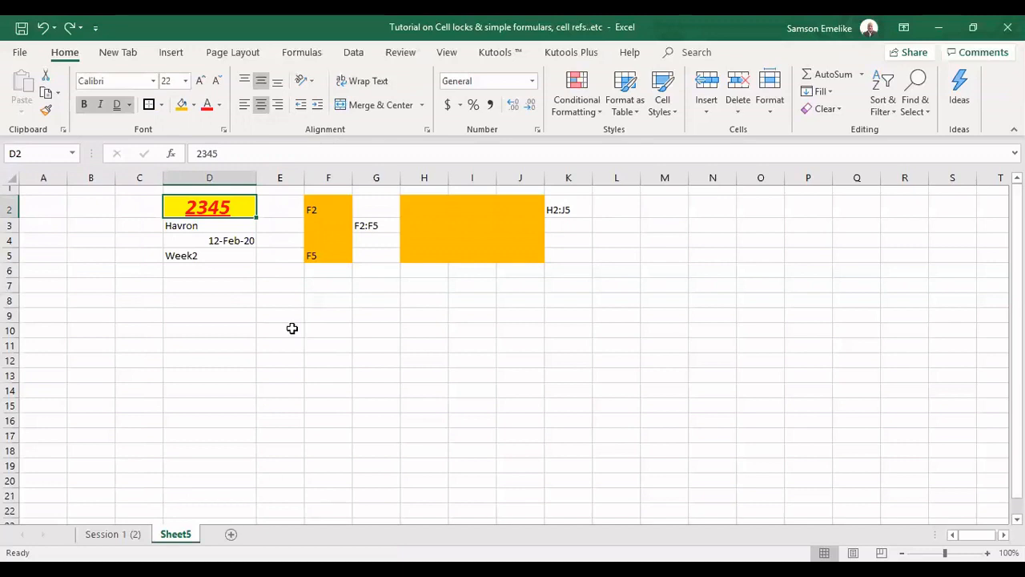
Enter Jan in D8 and fill the month series down to D19
{"action": "left_click", "coordinate": [209, 301]}
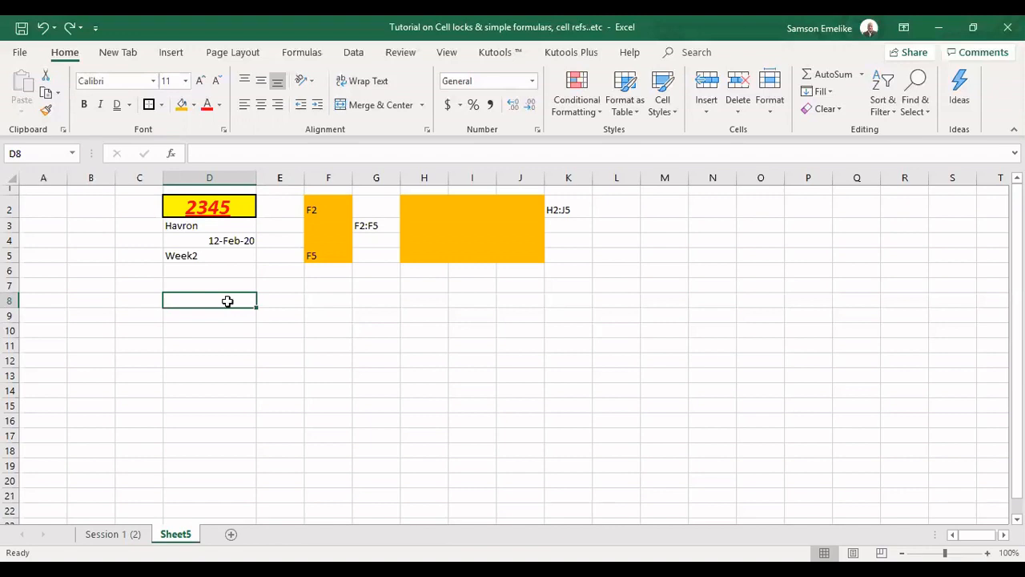
{"action": "type", "text": "Jan"}
{"action": "key", "text": "Return"}
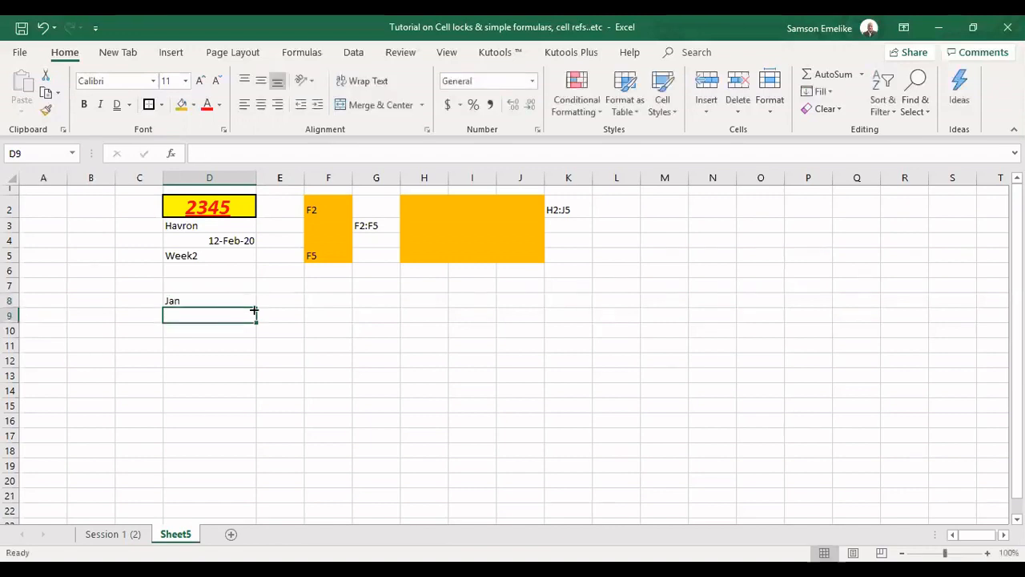
{"action": "left_click", "coordinate": [254, 305]}
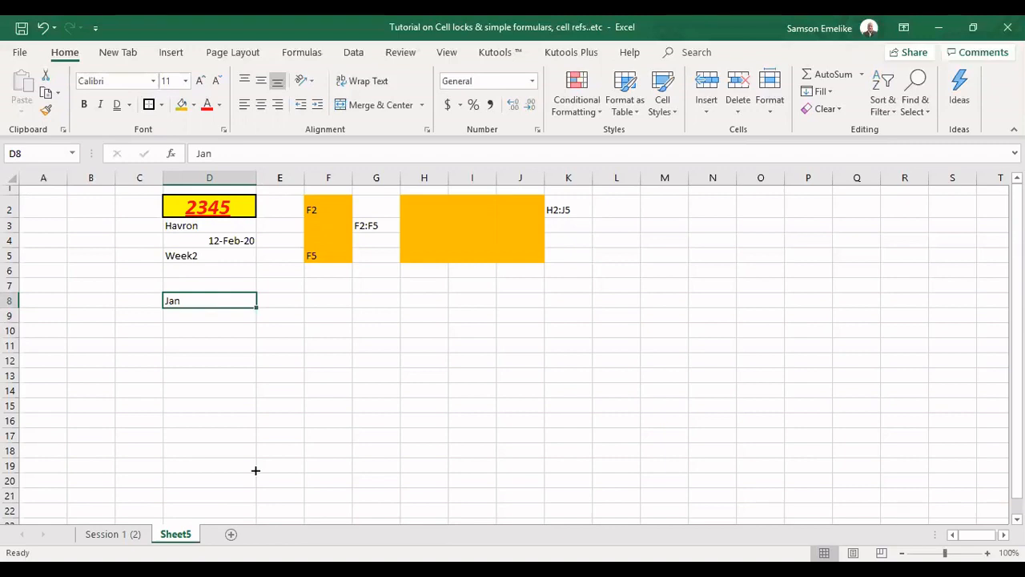
{"action": "left_click_drag", "start_coordinate": [256, 470], "coordinate": [257, 459]}
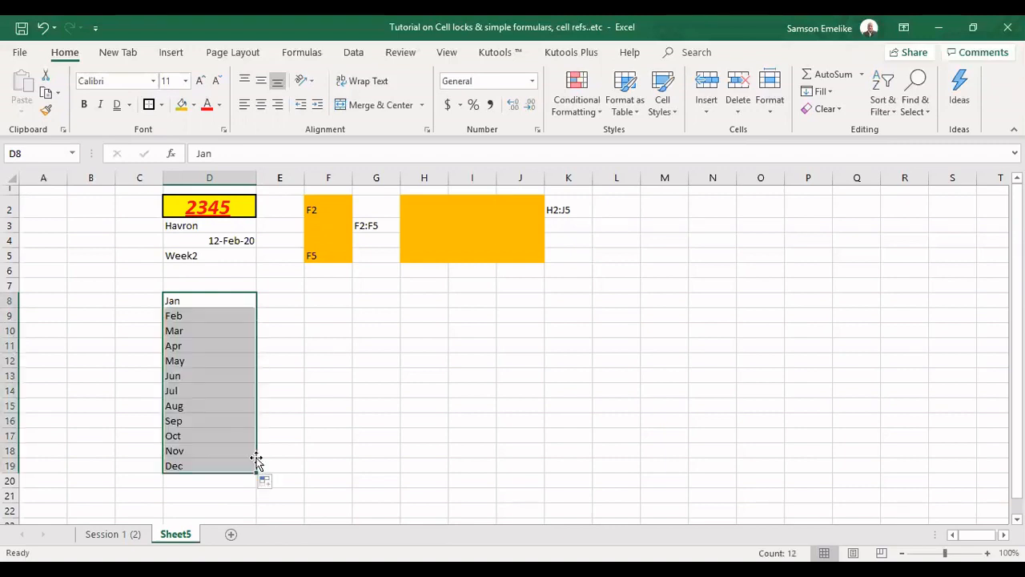
{"action": "left_click", "coordinate": [205, 306]}
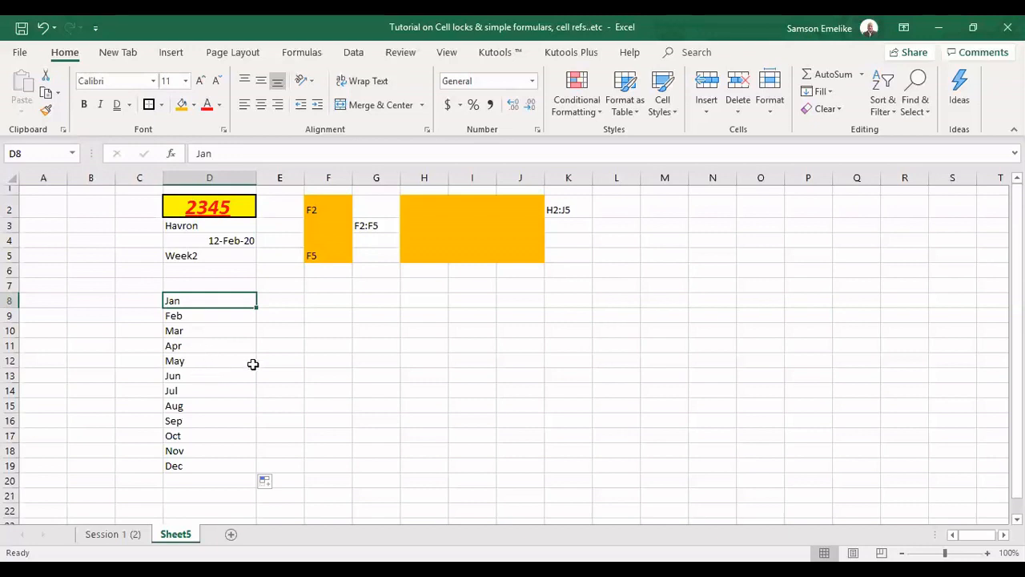
Enter Mon in E8 and fill the weekday series down to E14
{"action": "left_click", "coordinate": [288, 301]}
{"action": "type", "text": "Mon"}
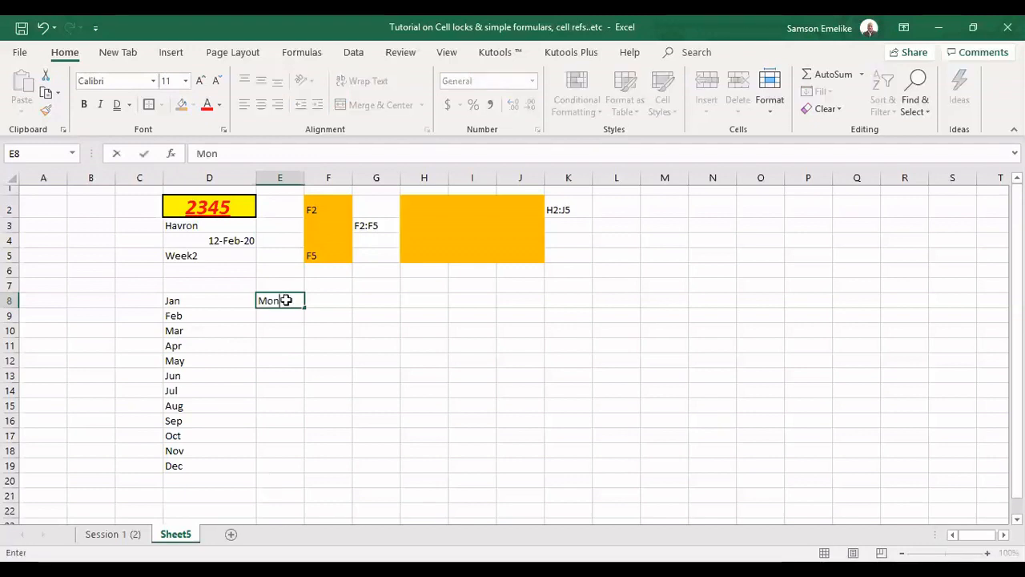
{"action": "left_click", "coordinate": [299, 304]}
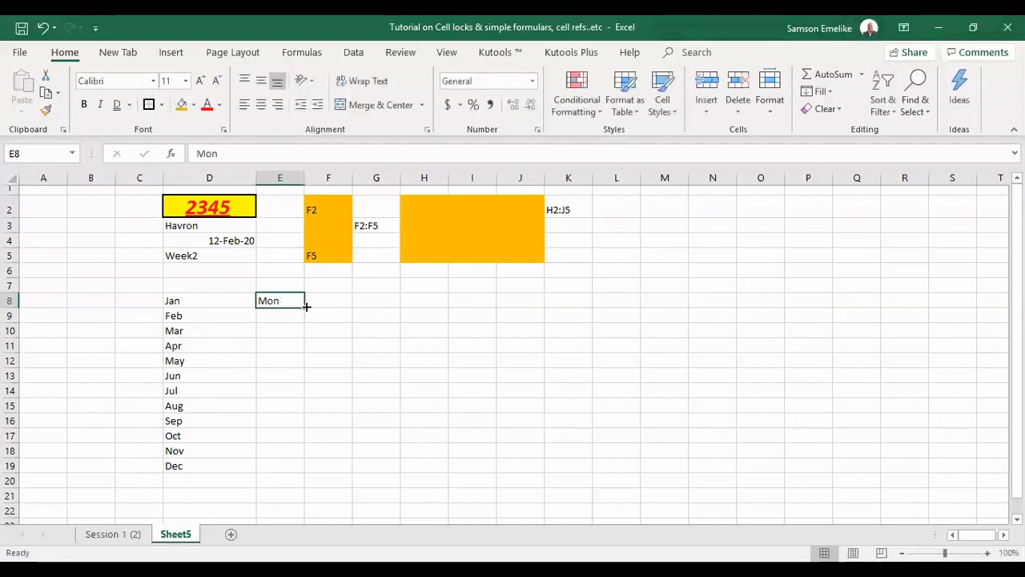
{"action": "left_click_drag", "start_coordinate": [306, 306], "coordinate": [305, 306]}
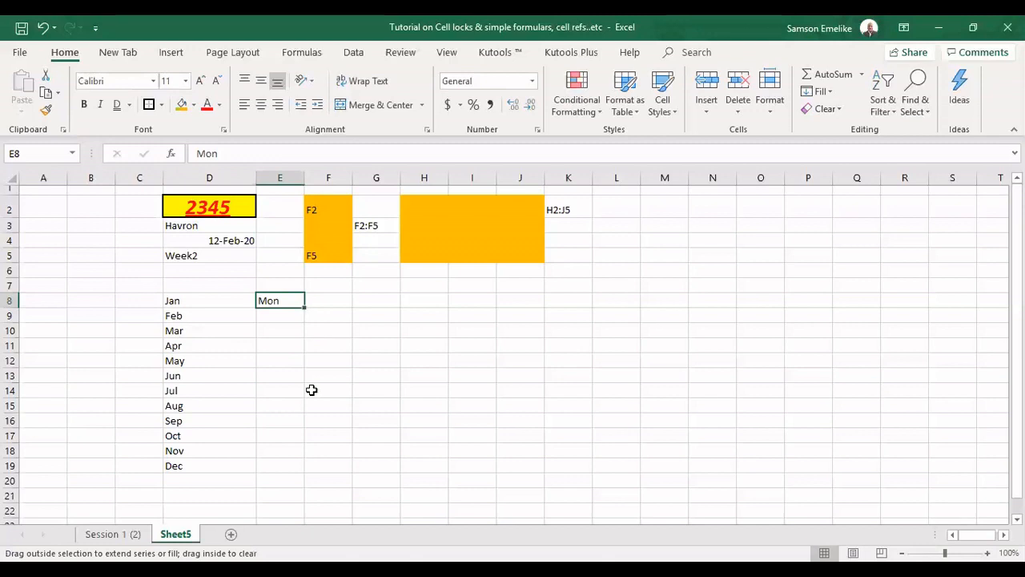
{"action": "left_click_drag", "start_coordinate": [326, 349], "coordinate": [326, 390]}
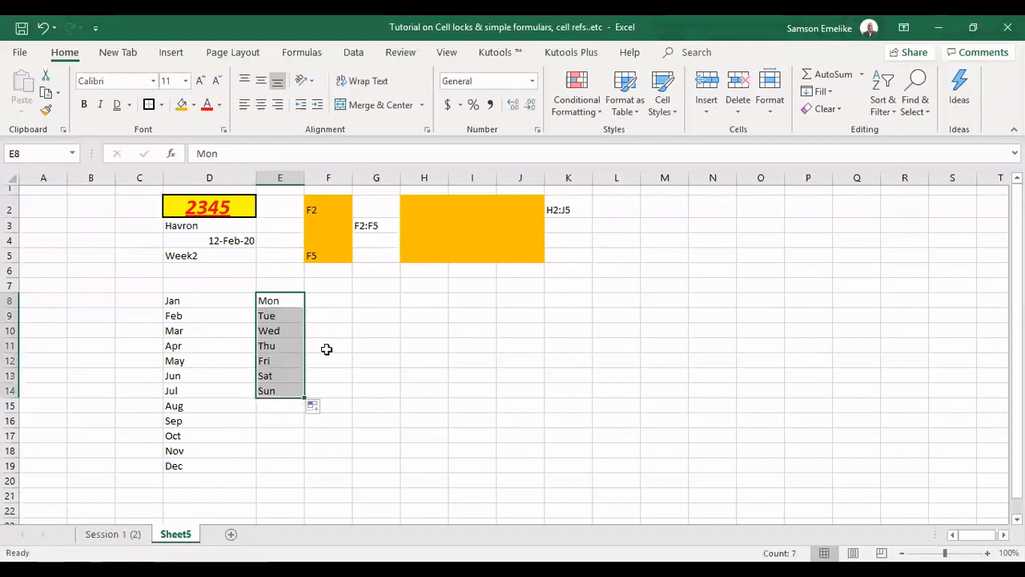
Enter 1 and 2 in F8 and F9, then fill the number series down to F19
{"action": "left_click", "coordinate": [344, 300]}
{"action": "type", "text": "1"}
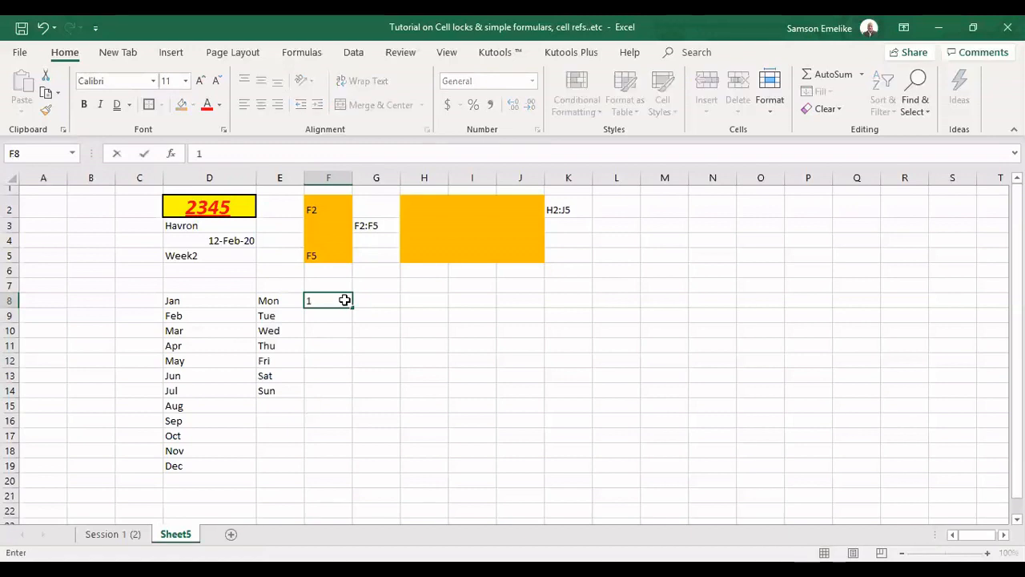
{"action": "key", "text": "Return"}
{"action": "type", "text": "2"}
{"action": "key", "text": "Return"}
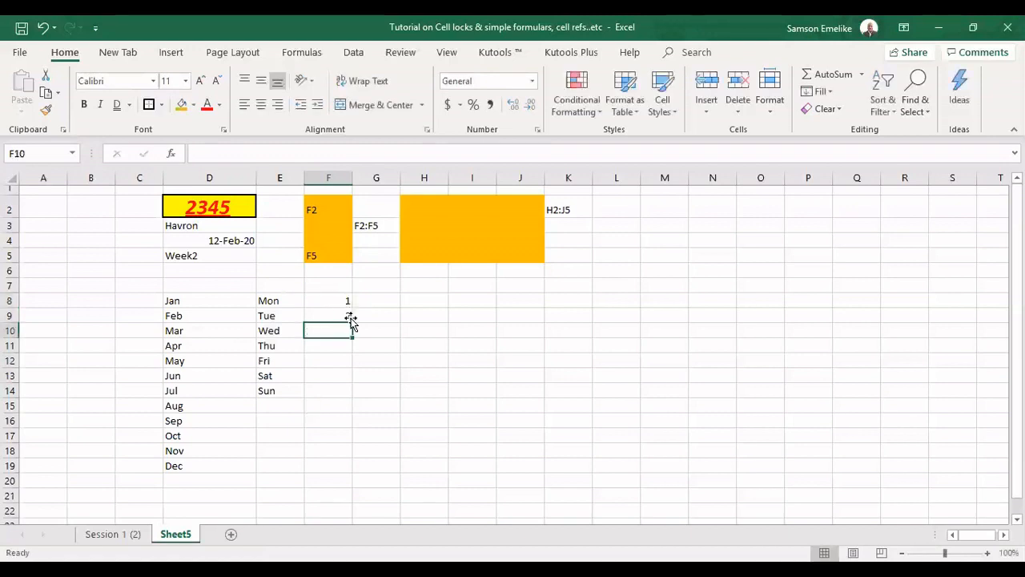
{"action": "left_click_drag", "start_coordinate": [344, 302], "coordinate": [354, 323]}
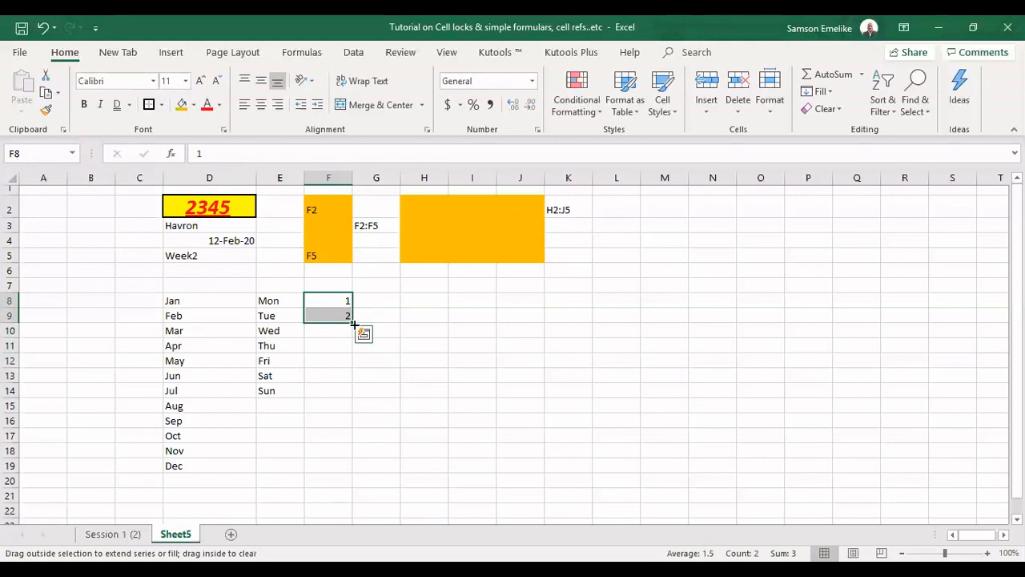
{"action": "left_click_drag", "start_coordinate": [354, 324], "coordinate": [353, 471]}
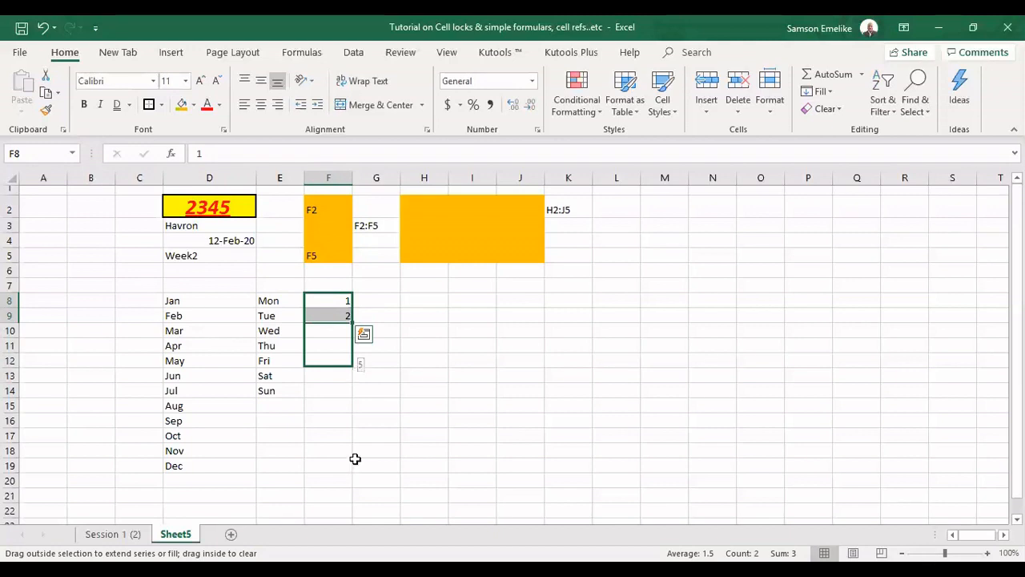
Enter 0 and 5 in G8 and G9, then auto-fill the series down to row 19
{"action": "left_click", "coordinate": [379, 297]}
{"action": "type", "text": "0"}
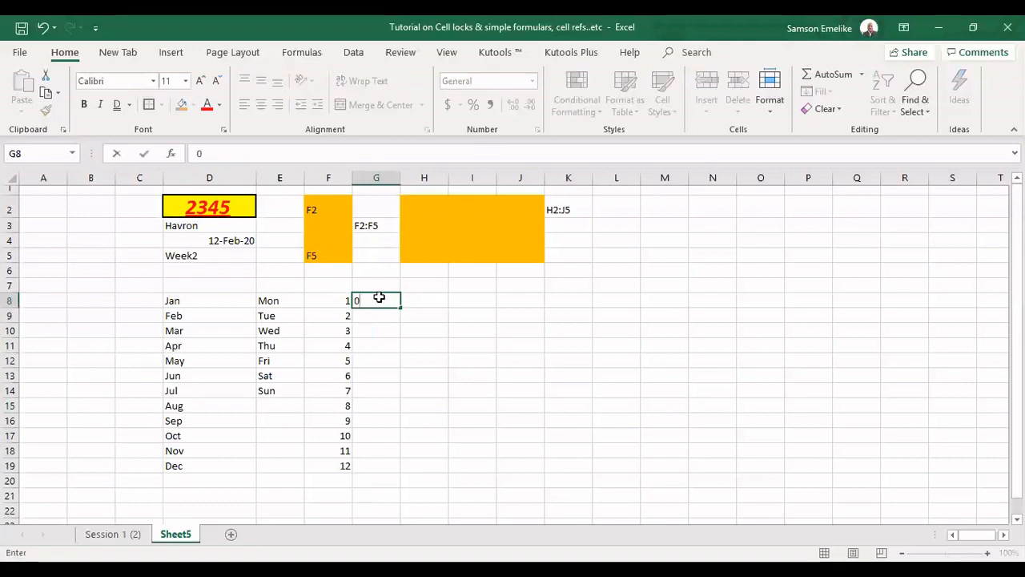
{"action": "key", "text": "Return"}
{"action": "type", "text": "5"}
{"action": "key", "text": "Return"}
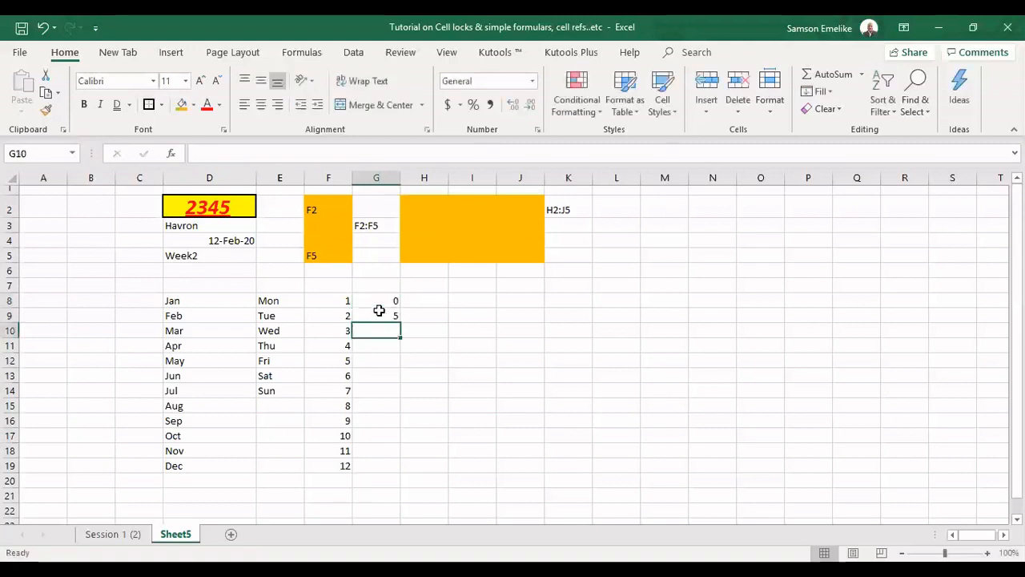
{"action": "left_click_drag", "start_coordinate": [379, 301], "coordinate": [379, 315]}
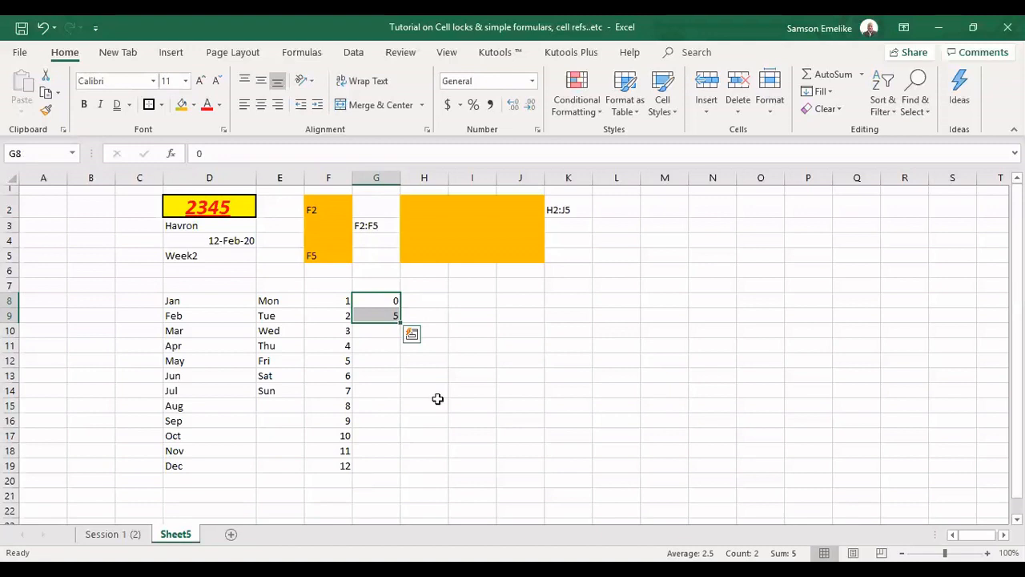
{"action": "double_click", "coordinate": [400, 321]}
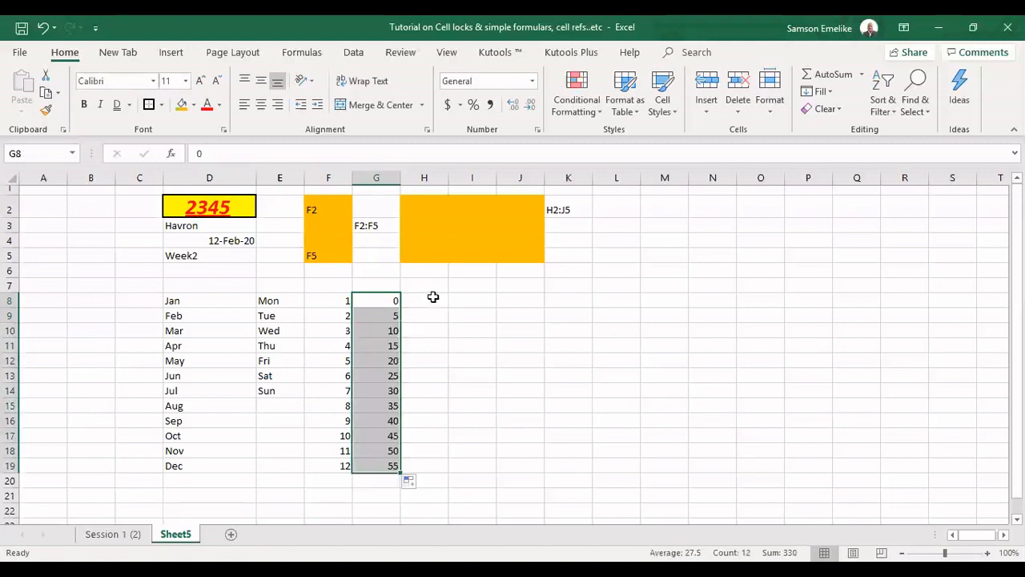
Enter 0 and 10 in H8 and H9, then auto-fill the series down to row 19
{"action": "left_click", "coordinate": [432, 297]}
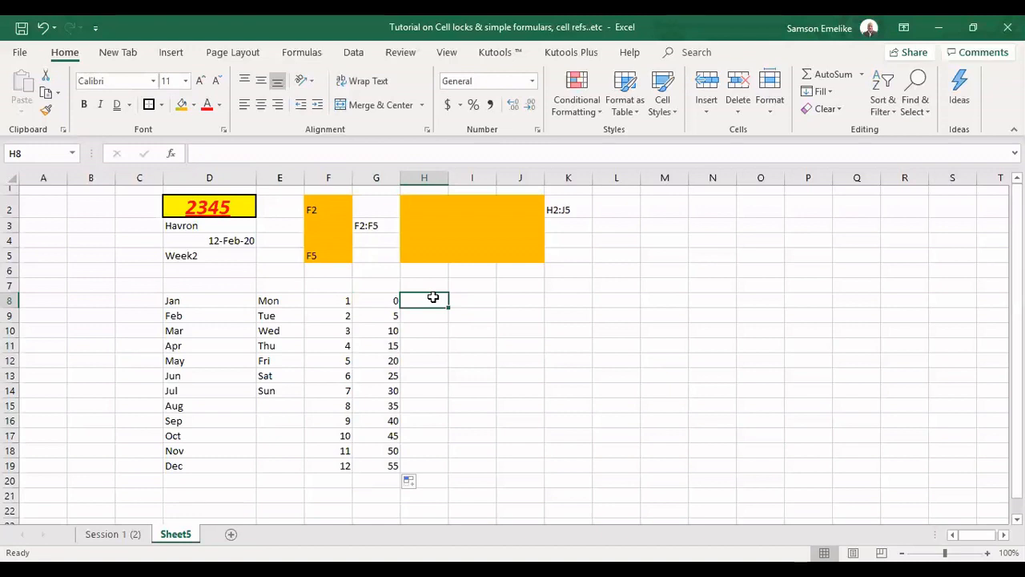
{"action": "type", "text": "0"}
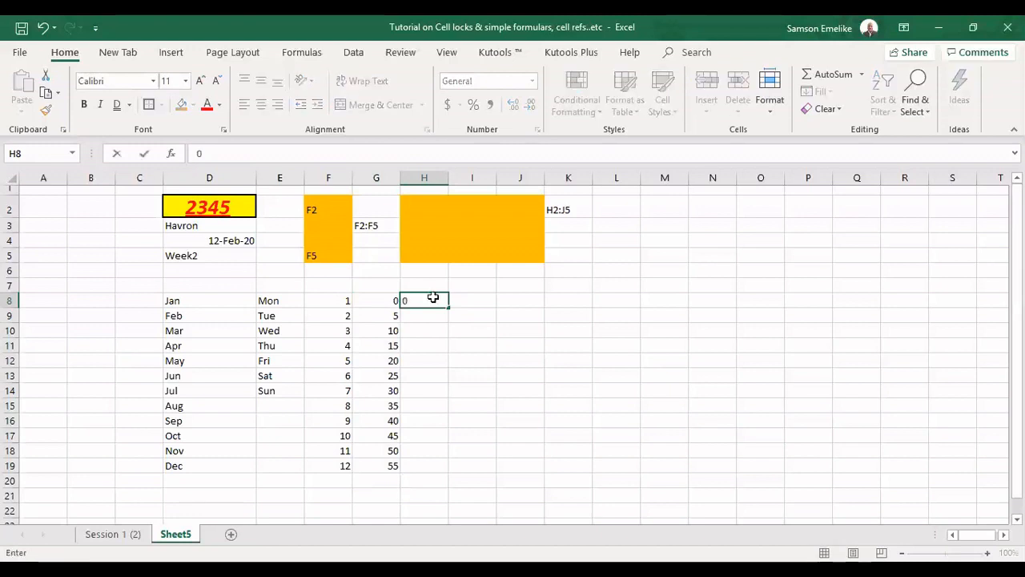
{"action": "key", "text": "Return"}
{"action": "type", "text": "10"}
{"action": "key", "text": "Return"}
{"action": "left_click_drag", "start_coordinate": [432, 297], "coordinate": [437, 321]}
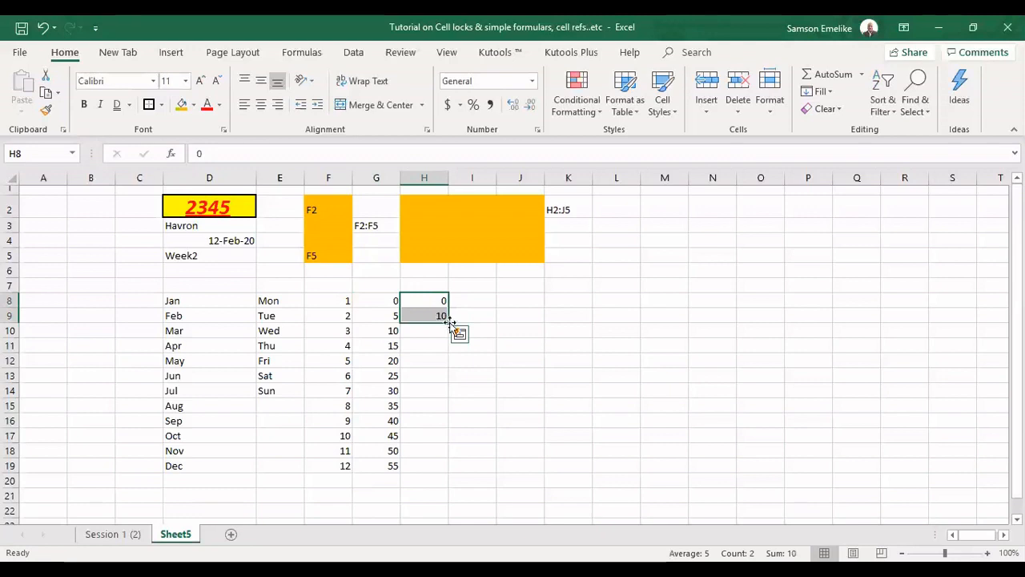
{"action": "double_click", "coordinate": [451, 322]}
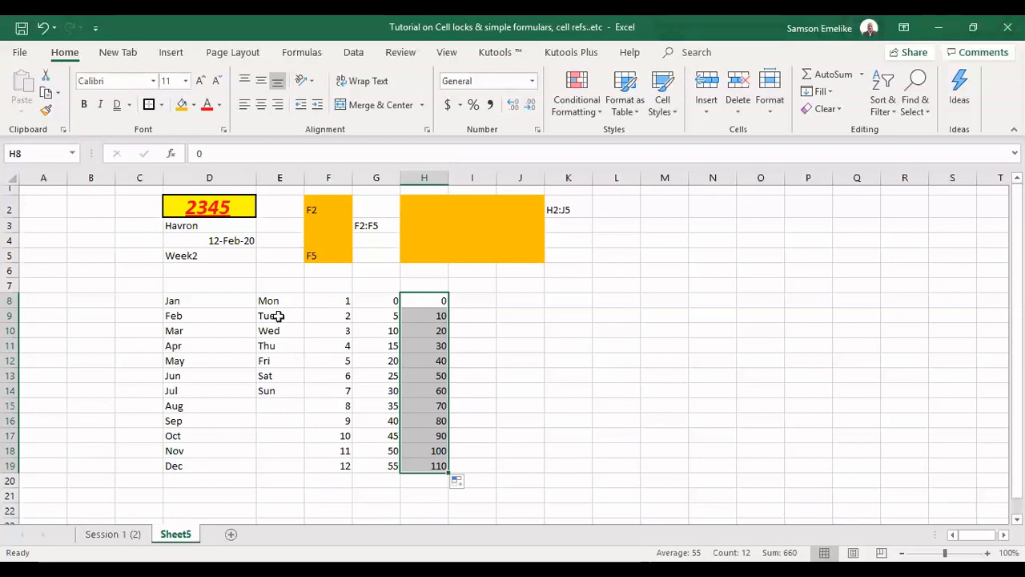
Extend the weekday series in column E down to row 19
{"action": "left_click", "coordinate": [301, 395]}
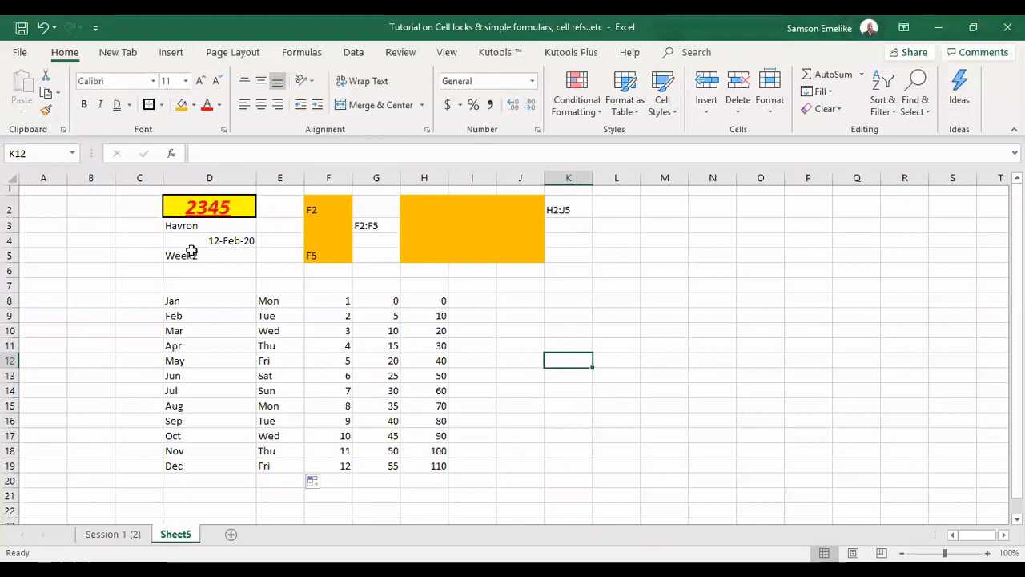
AutoFit the height of row 2 to its enlarged content
{"action": "double_click", "coordinate": [9, 217]}
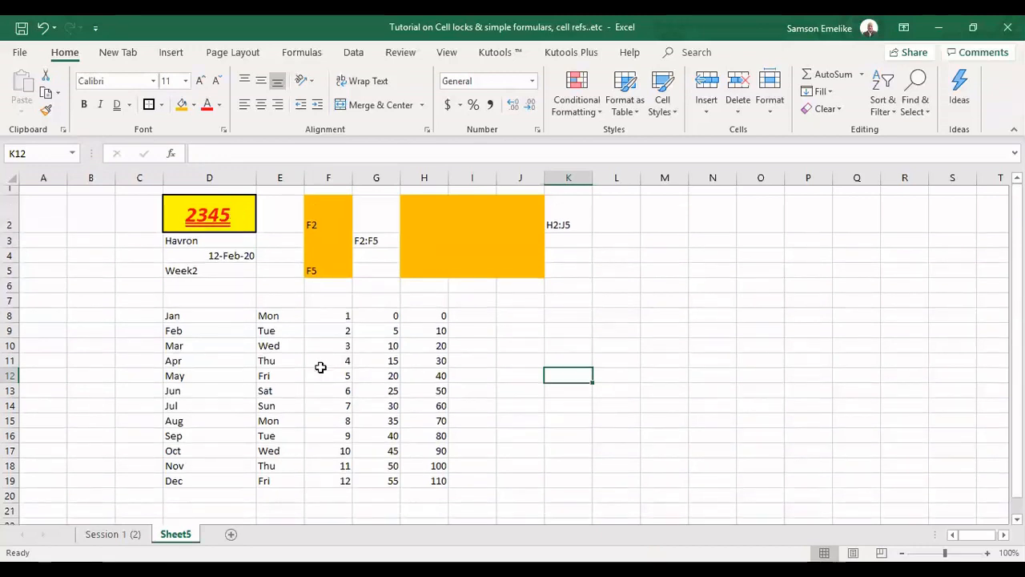
{"action": "left_click", "coordinate": [274, 406]}
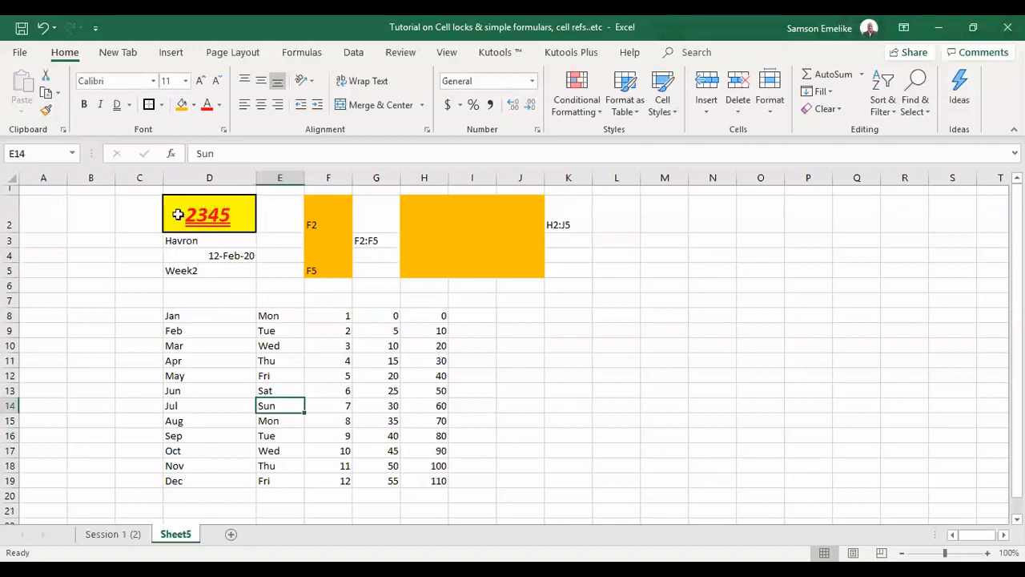
Copy D2's formatting onto E14 with Format Painter, then widen column E slightly
{"action": "left_click", "coordinate": [179, 211]}
{"action": "left_click", "coordinate": [46, 111]}
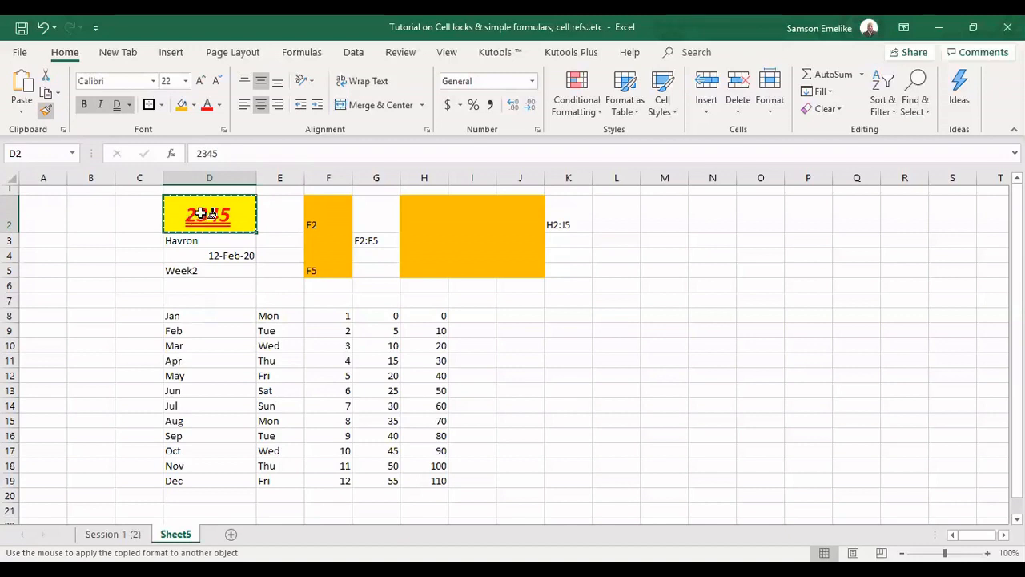
{"action": "left_click", "coordinate": [282, 405]}
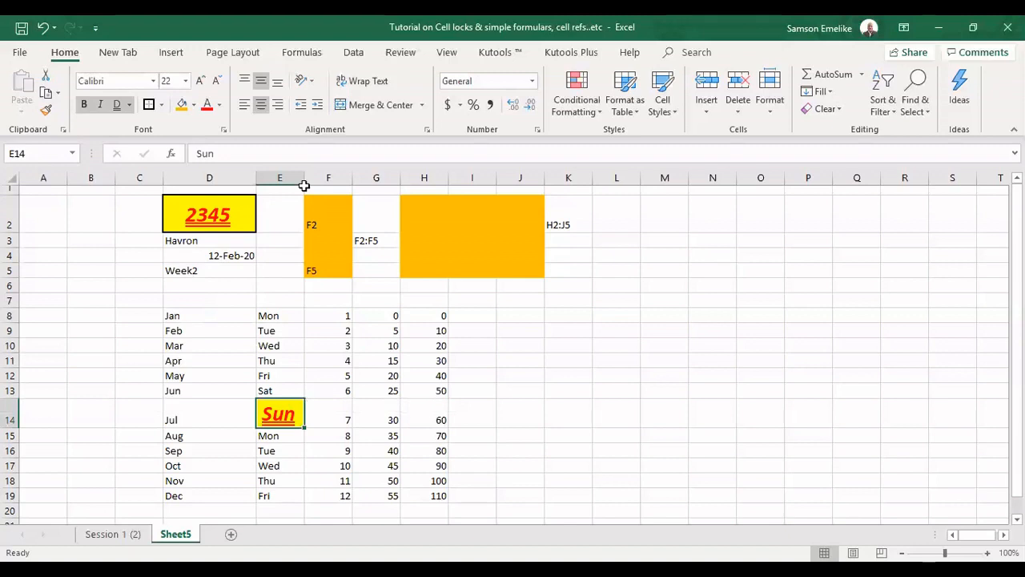
{"action": "left_click_drag", "start_coordinate": [304, 177], "coordinate": [318, 177]}
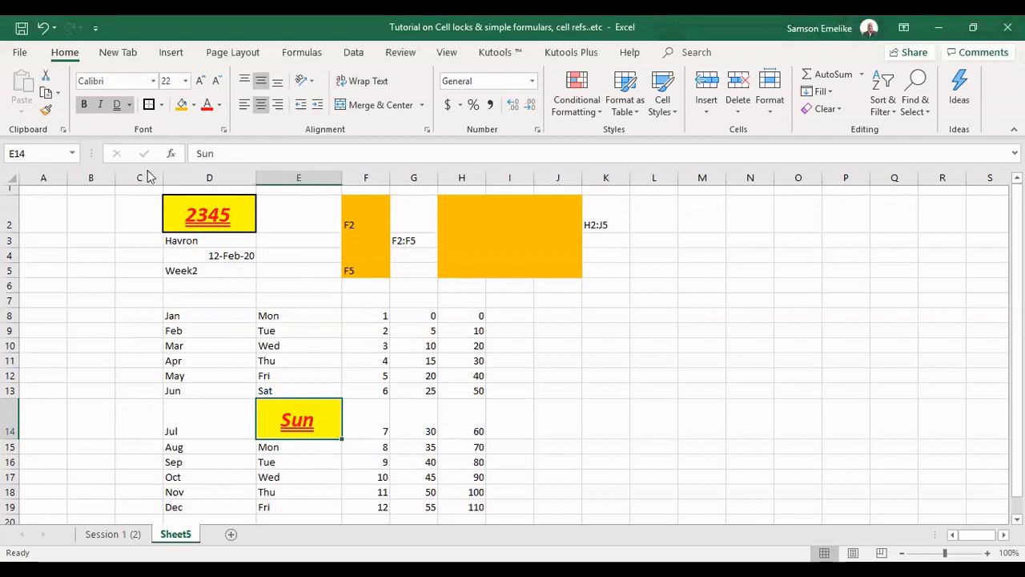
Apply E14's formatting to H8, H14 and H18 using a locked Format Painter, then release it
{"action": "left_click", "coordinate": [47, 115]}
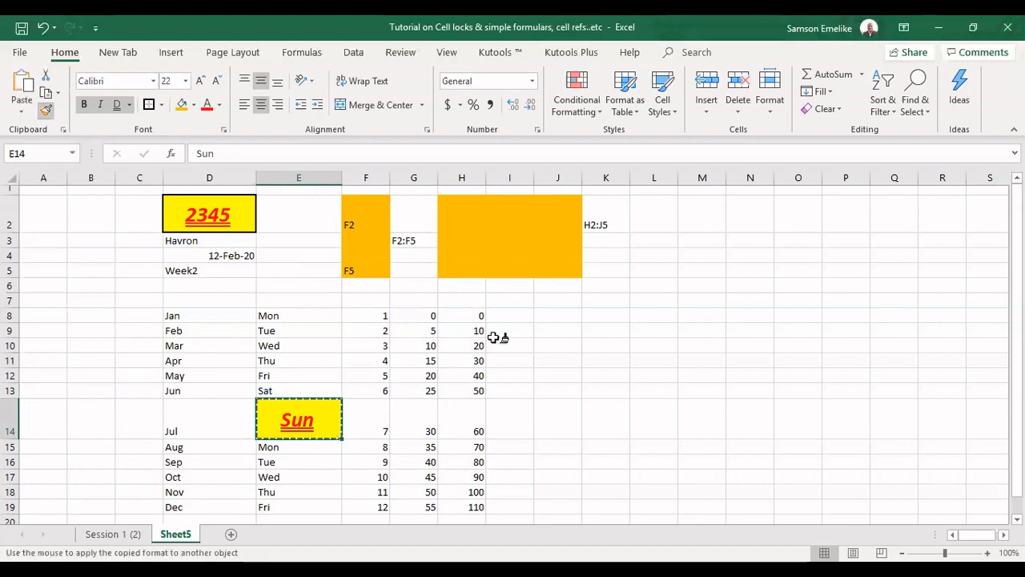
{"action": "left_click", "coordinate": [479, 318]}
{"action": "left_click", "coordinate": [472, 444]}
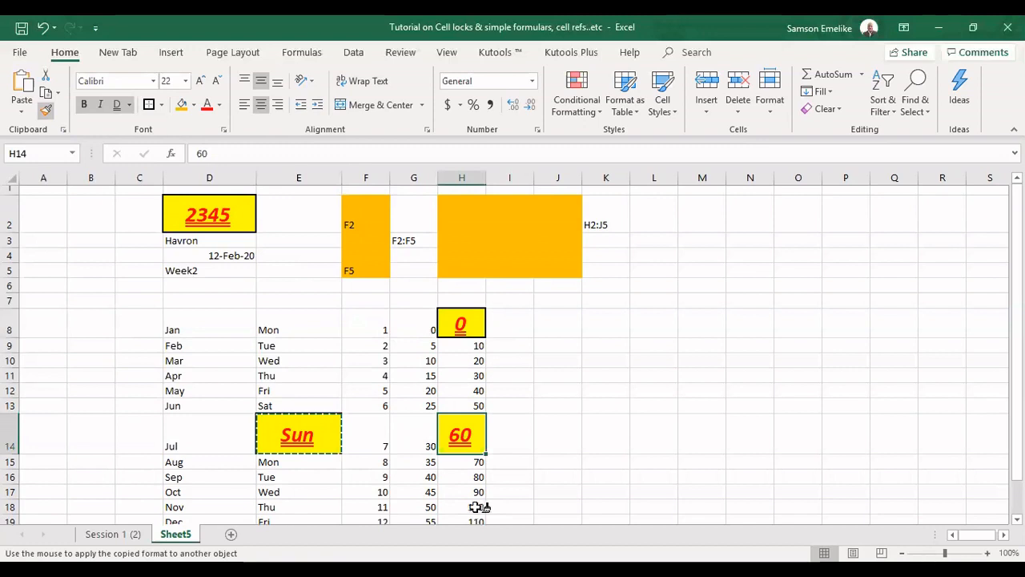
{"action": "left_click", "coordinate": [478, 507]}
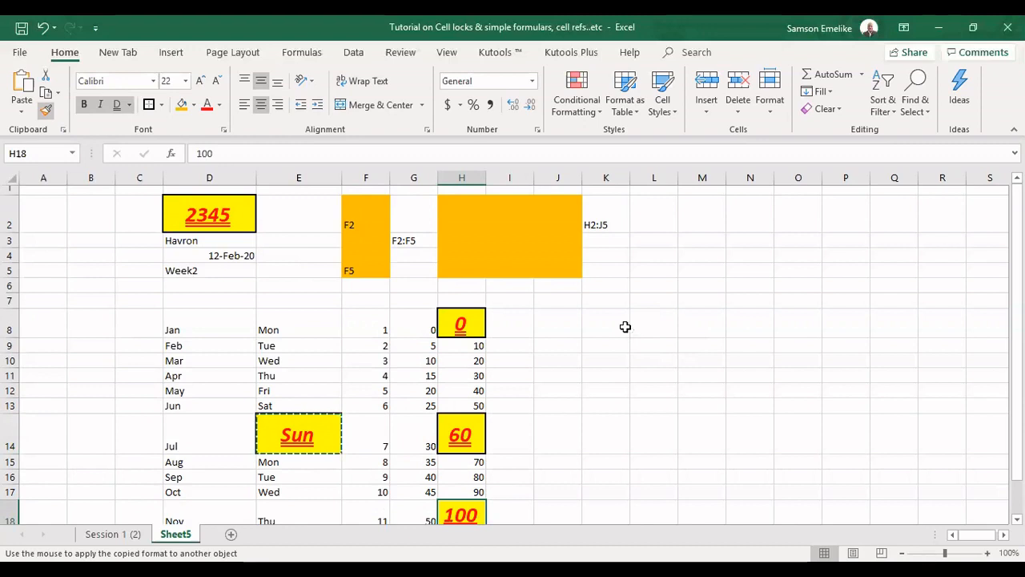
{"action": "key", "text": "Escape"}
{"action": "scroll", "coordinate": [624, 327], "scroll_direction": "down", "scroll_amount": 3}
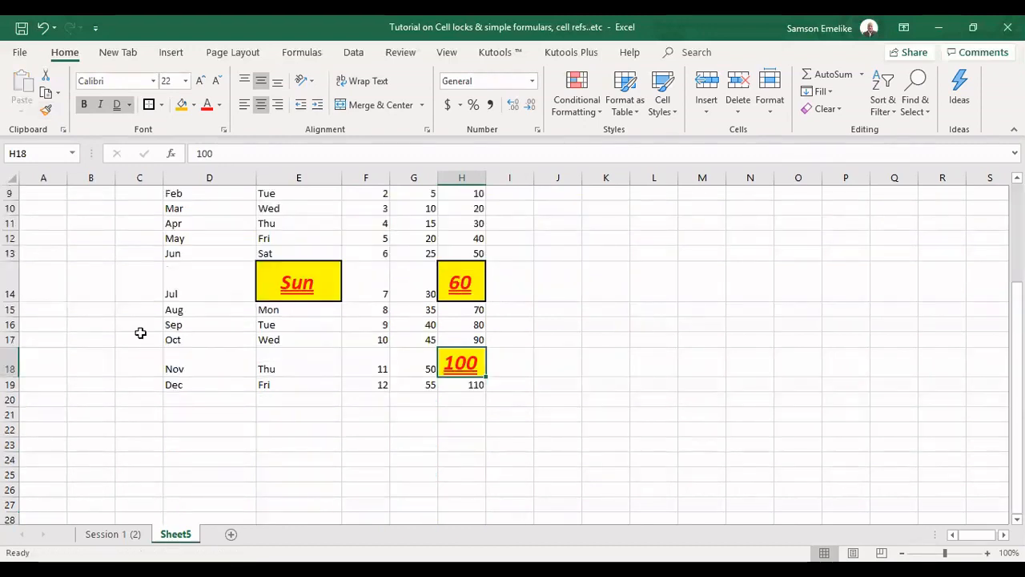
{"action": "scroll", "coordinate": [141, 332], "scroll_direction": "up", "scroll_amount": 2}
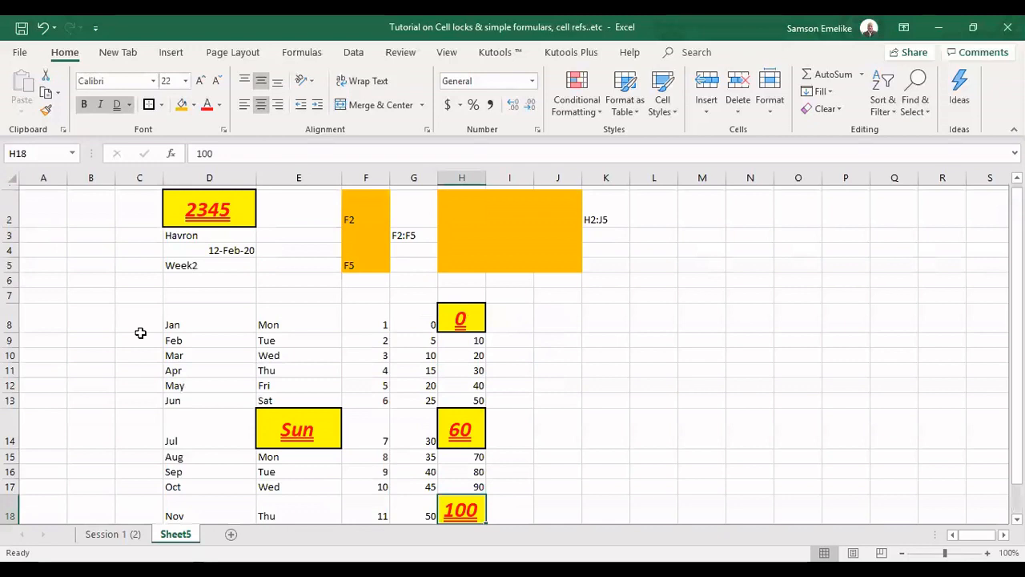
{"action": "scroll", "coordinate": [140, 332], "scroll_direction": "up", "scroll_amount": 1}
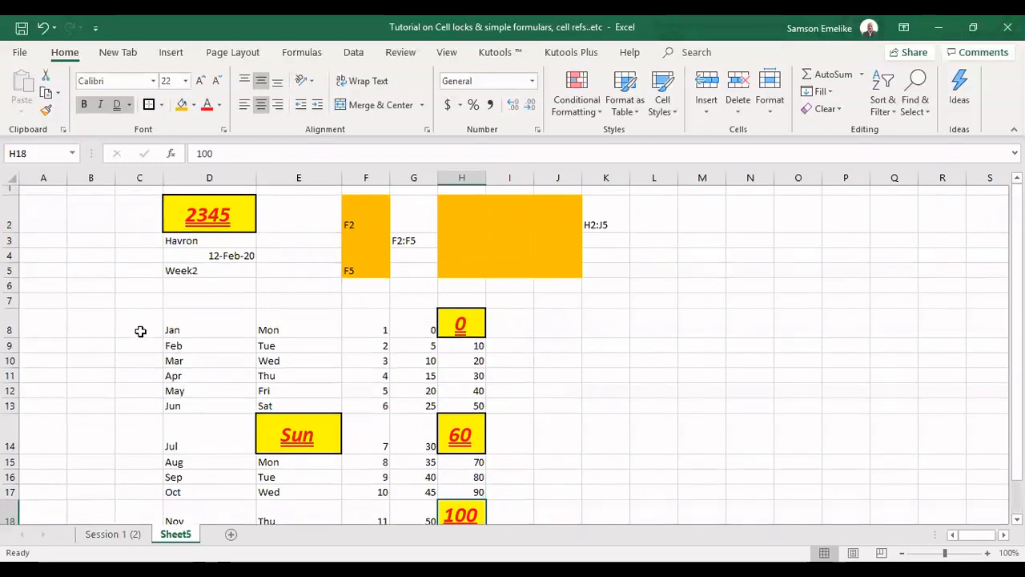
Copy E14 and paste it into K8 and K14
{"action": "left_click", "coordinate": [297, 433]}
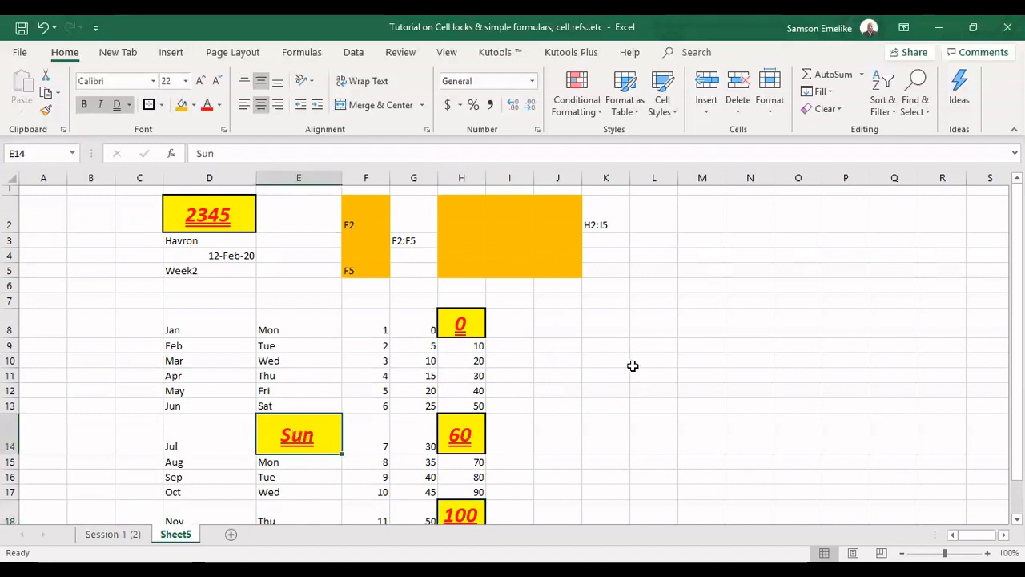
{"action": "key", "text": "ctrl+c"}
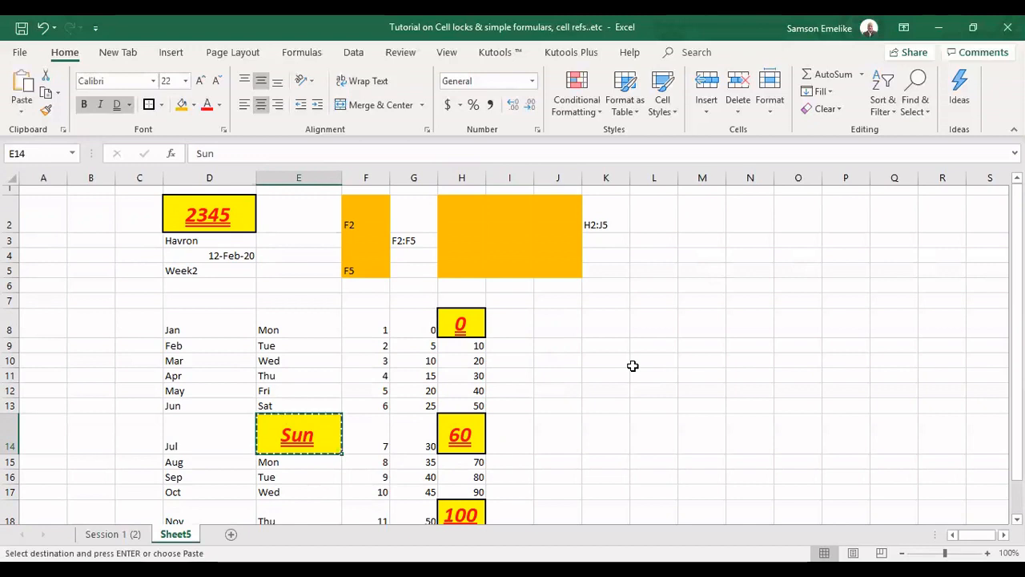
{"action": "left_click", "coordinate": [606, 324]}
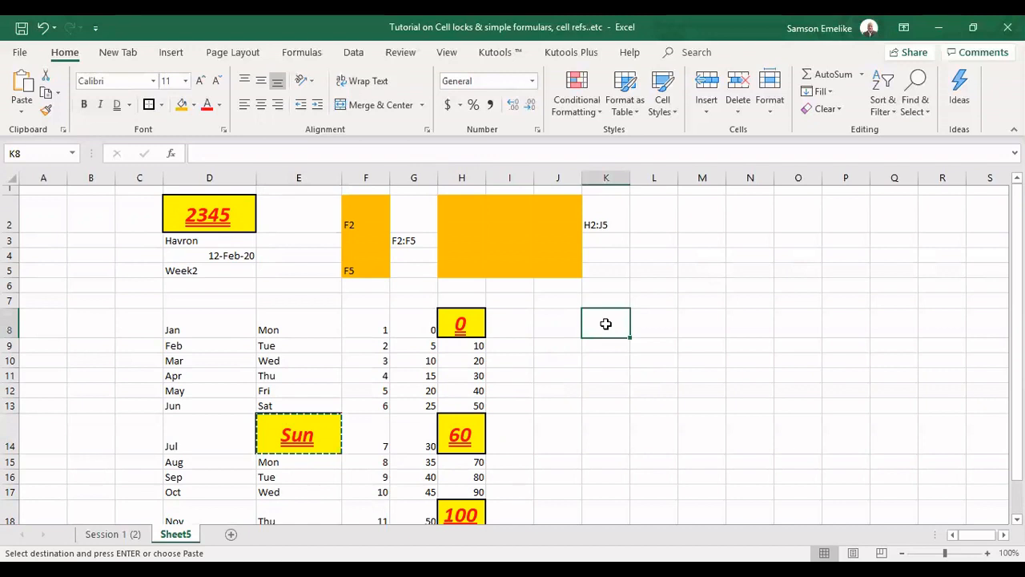
{"action": "key", "text": "ctrl+v"}
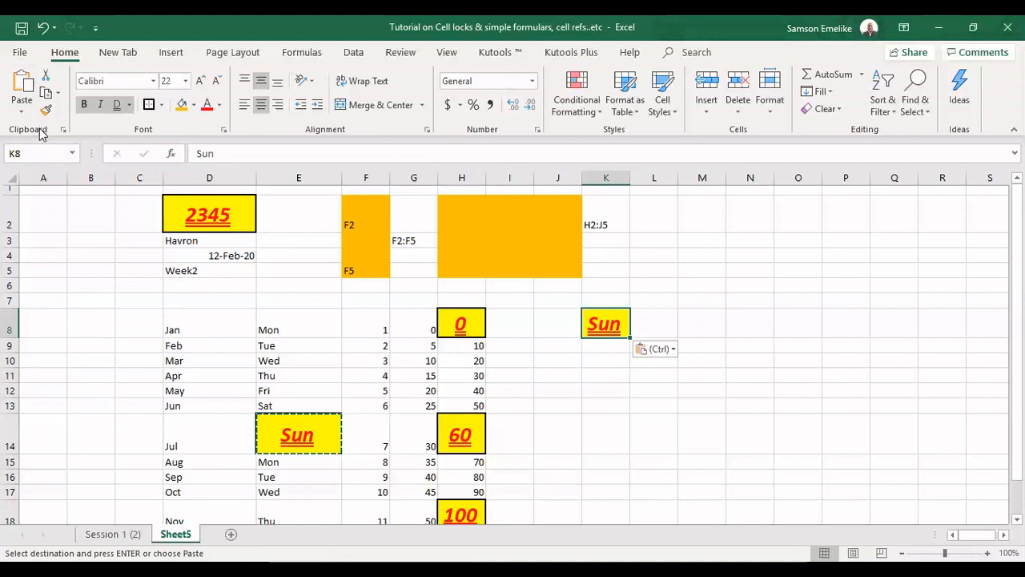
{"action": "left_click", "coordinate": [611, 424]}
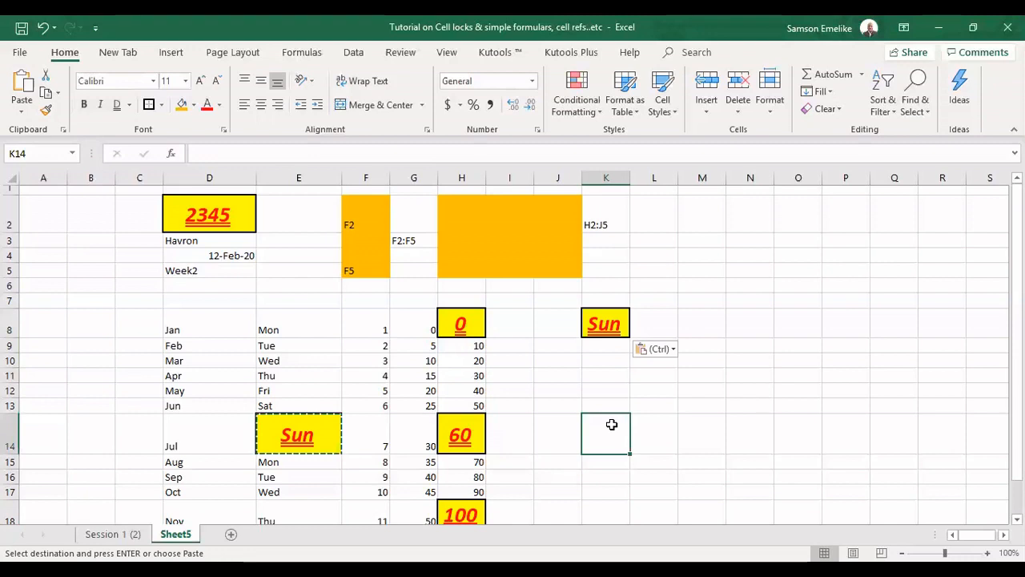
{"action": "key", "text": "ctrl+v"}
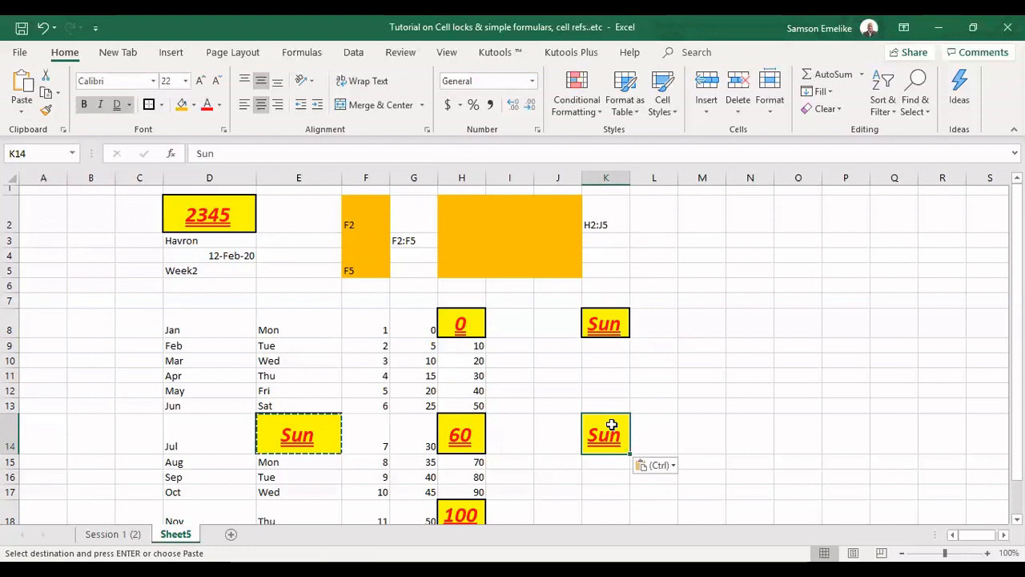
{"action": "key", "text": "Escape"}
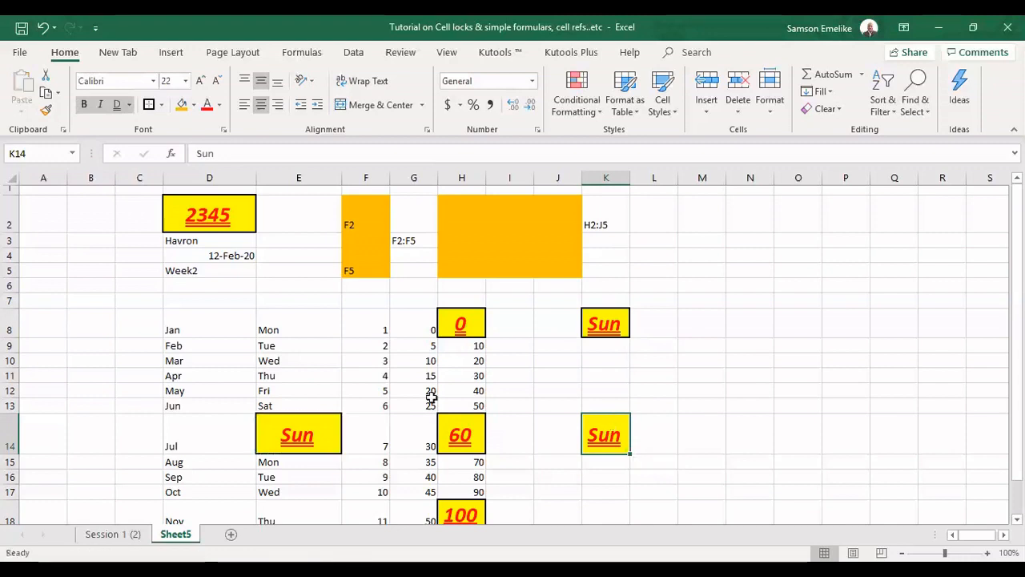
Drag E14's content to M8 and then drag it back to E14
{"action": "left_click", "coordinate": [313, 452]}
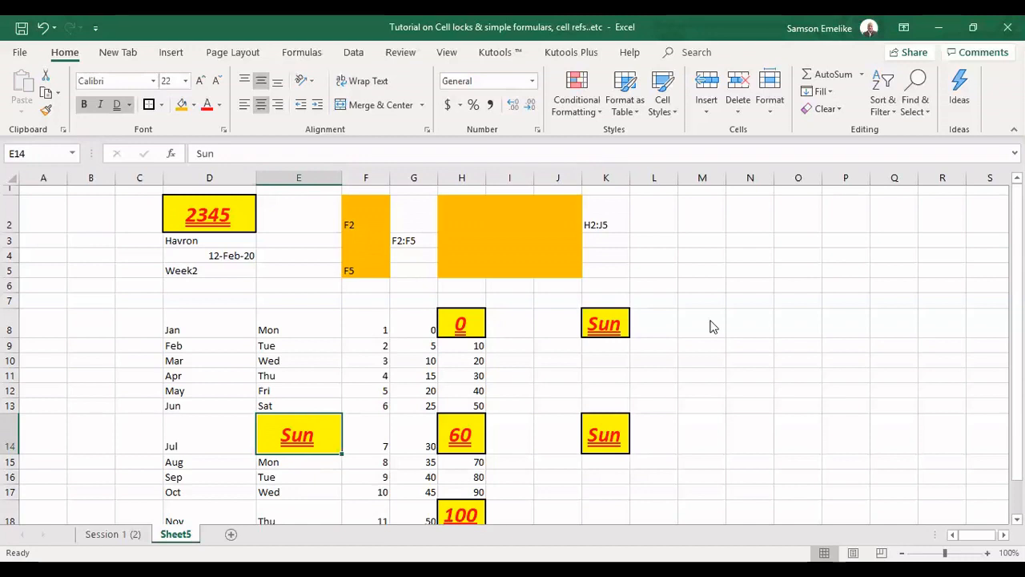
{"action": "left_click_drag", "start_coordinate": [713, 326], "coordinate": [708, 320]}
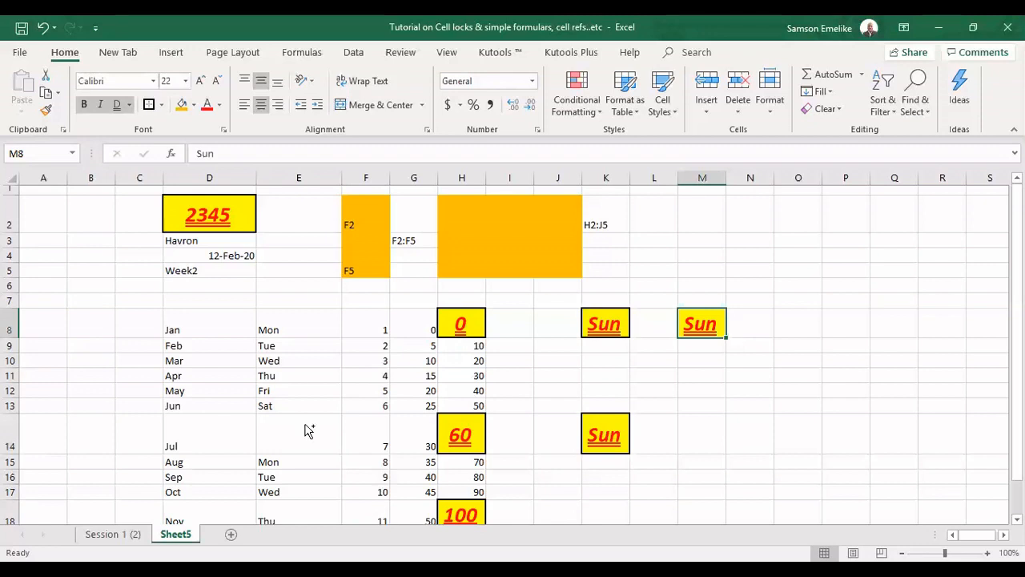
{"action": "left_click_drag", "start_coordinate": [308, 430], "coordinate": [304, 423]}
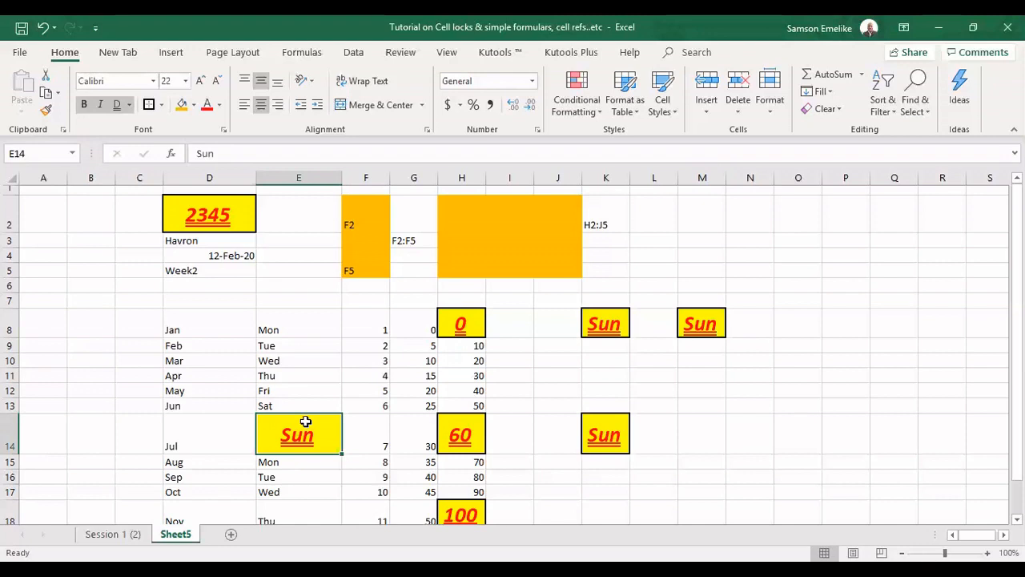
{"action": "left_click_drag", "start_coordinate": [305, 421], "coordinate": [710, 338]}
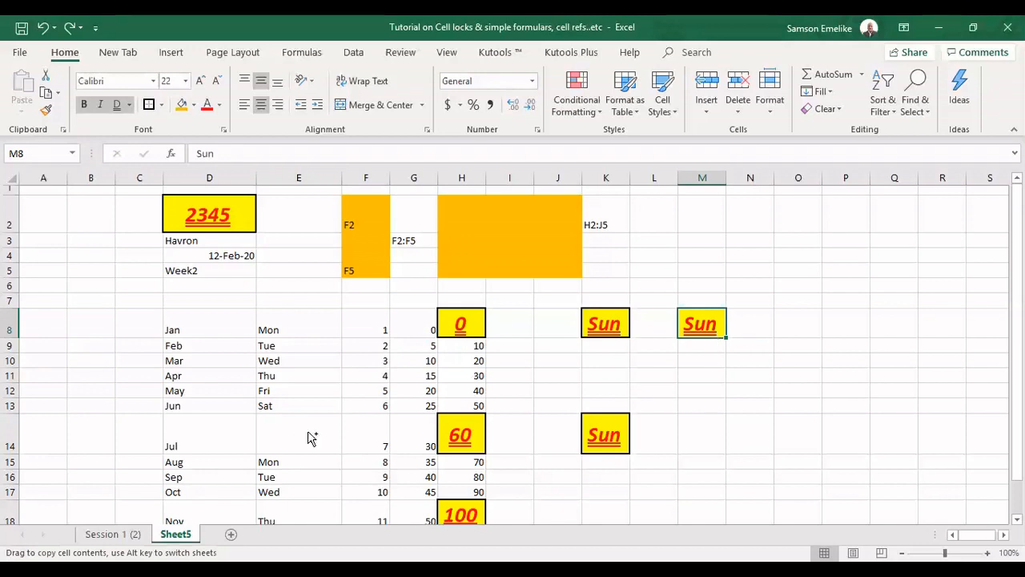
{"action": "left_click_drag", "start_coordinate": [311, 437], "coordinate": [307, 430]}
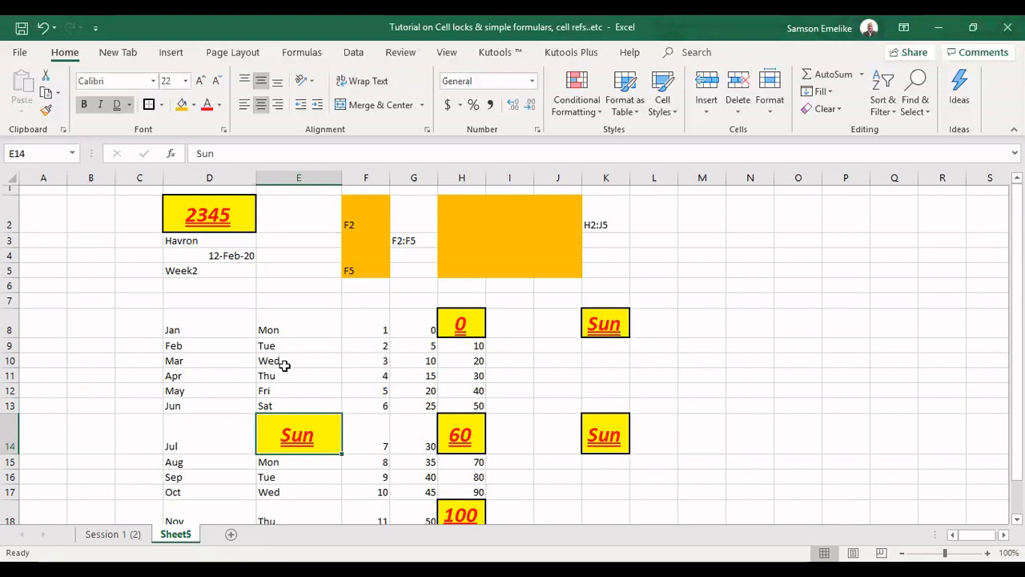
Move the Mon–Sat cells E8:E13 by dragging them to M7:M12
{"action": "left_click_drag", "start_coordinate": [286, 329], "coordinate": [286, 403]}
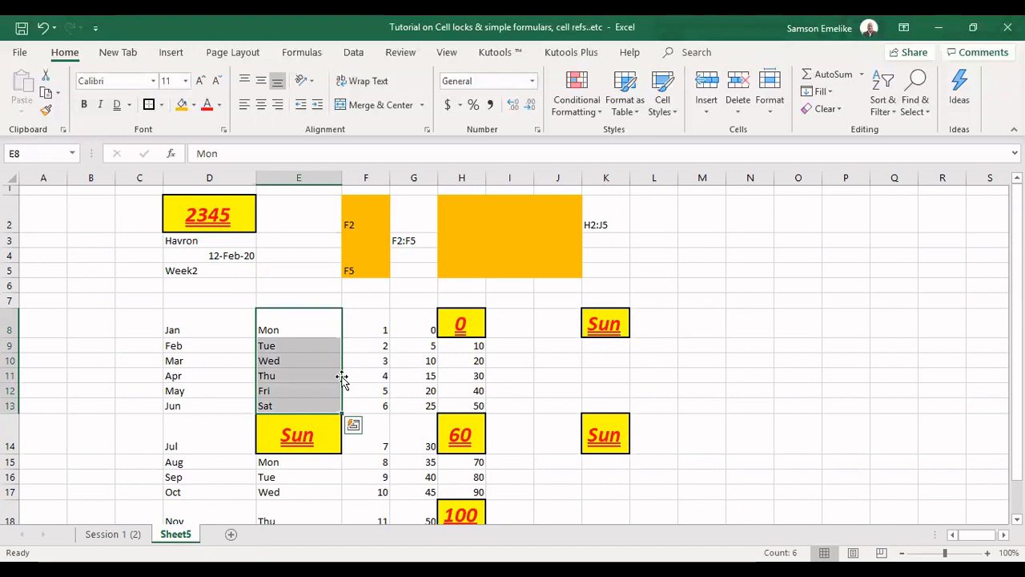
{"action": "left_click_drag", "start_coordinate": [341, 376], "coordinate": [344, 383]}
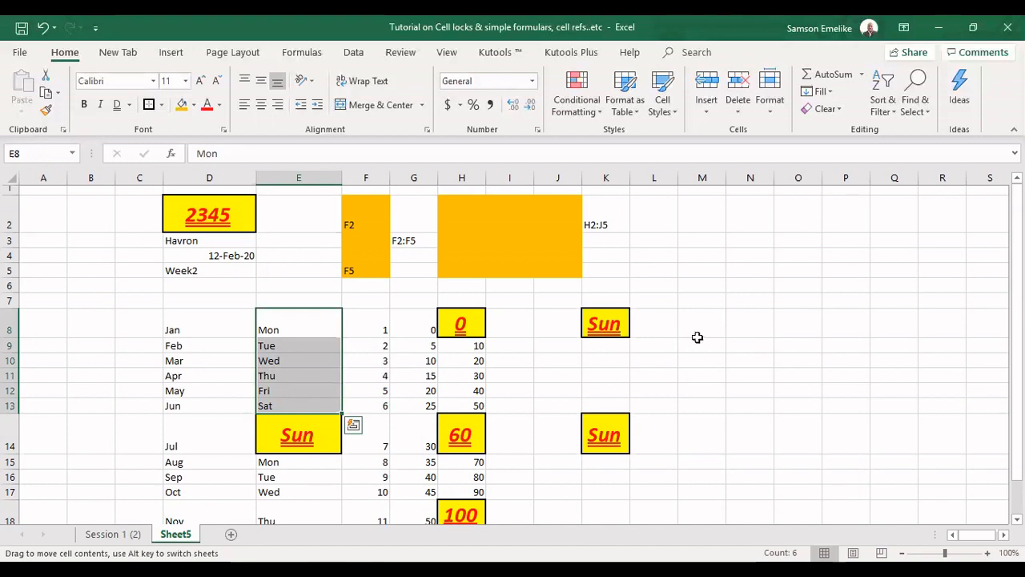
{"action": "left_click_drag", "start_coordinate": [697, 337], "coordinate": [718, 350]}
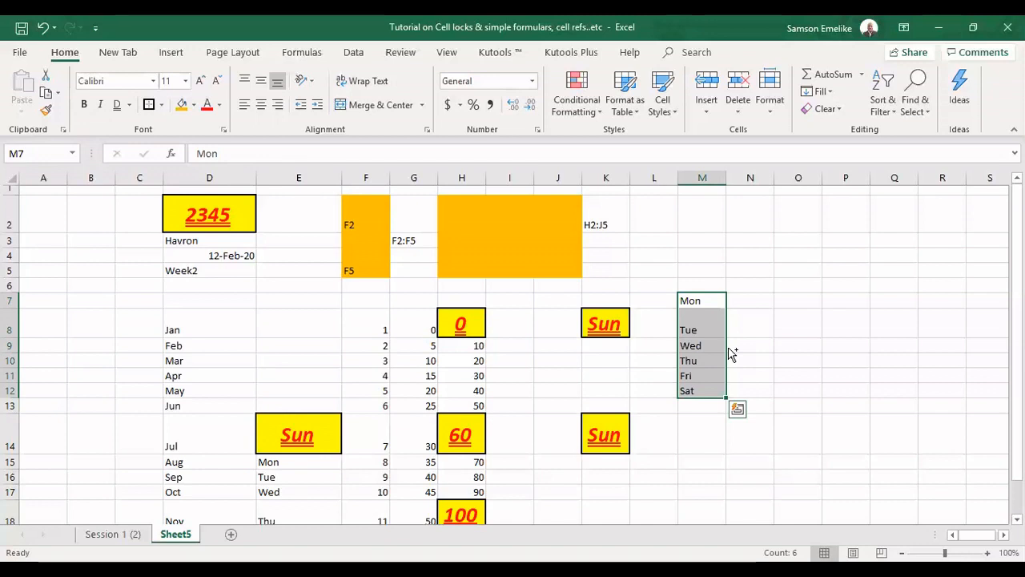
Drag-copy the weekday cells M7:M12 to P7:P12
{"action": "left_click_drag", "start_coordinate": [727, 349], "coordinate": [844, 337]}
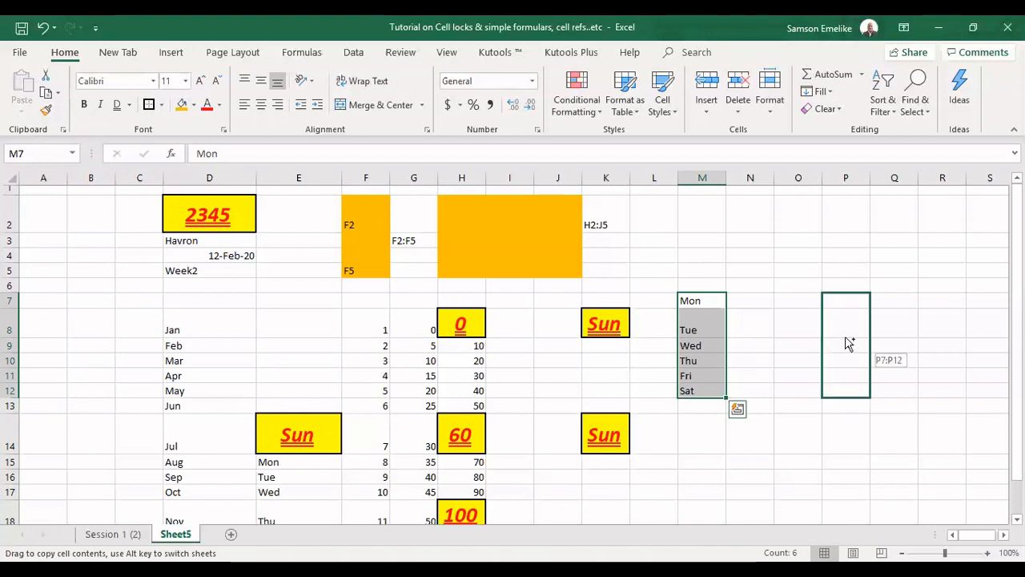
{"action": "left_click_drag", "start_coordinate": [849, 343], "coordinate": [839, 332]}
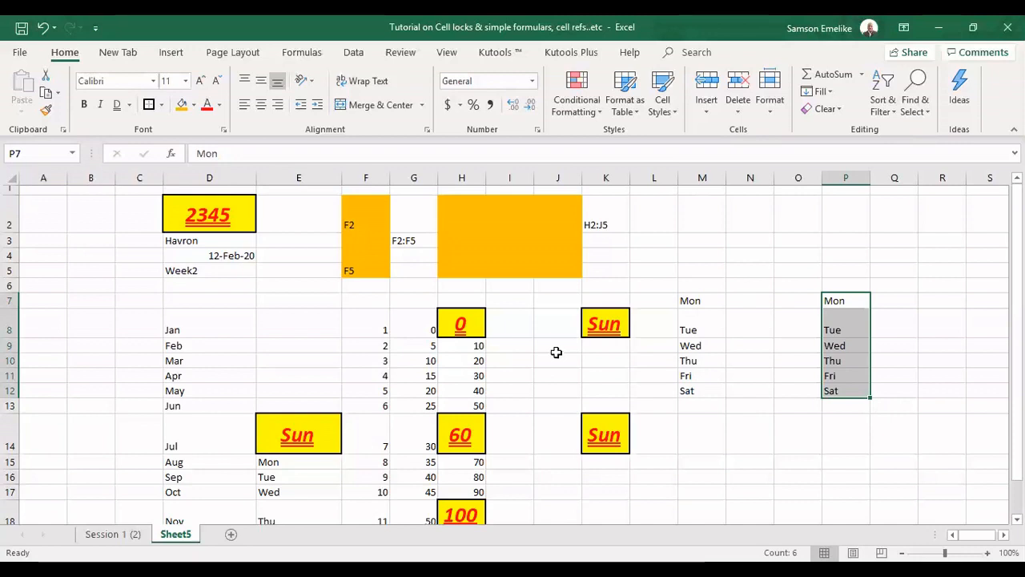
Copy I9's formatting onto the neighbouring cells in columns I and J with Format Painter
{"action": "left_click", "coordinate": [510, 343]}
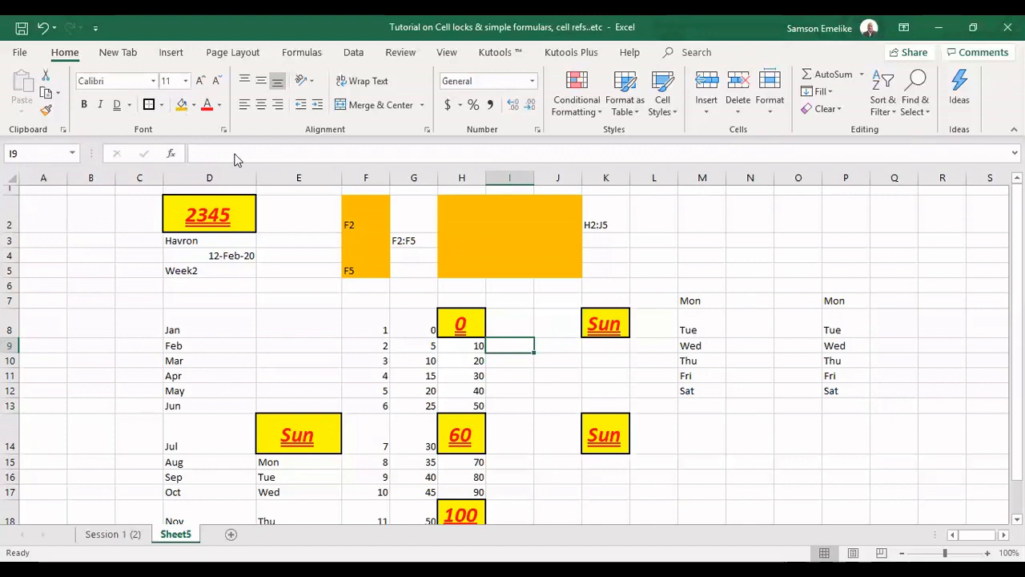
{"action": "left_click", "coordinate": [48, 114]}
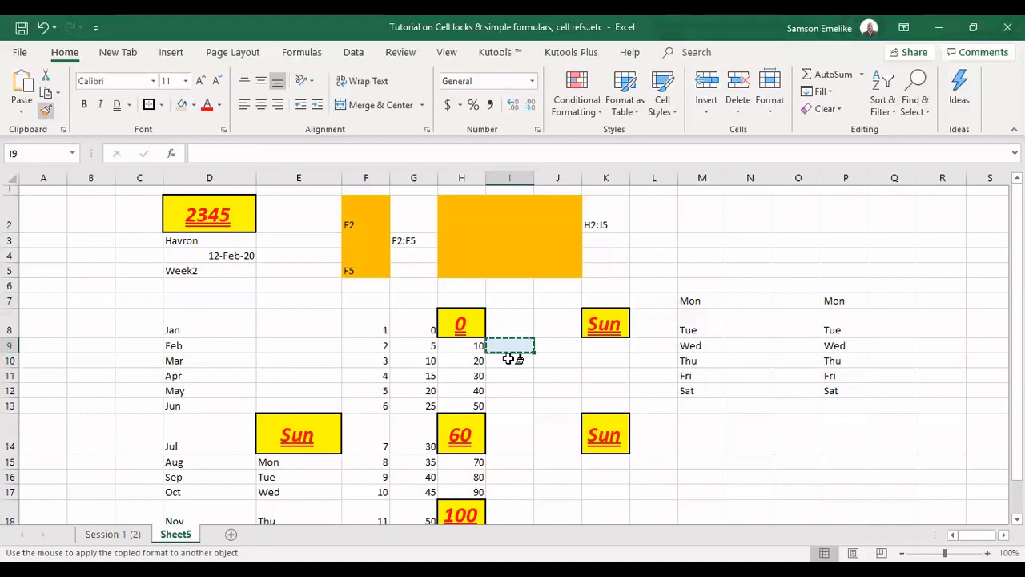
{"action": "mouse_move", "coordinate": [507, 357]}
{"action": "left_mouse_down"}
{"action": "mouse_move", "coordinate": [512, 373]}
{"action": "mouse_move", "coordinate": [512, 362]}
{"action": "mouse_move", "coordinate": [548, 360]}
{"action": "left_mouse_up"}
{"action": "left_click", "coordinate": [557, 372]}
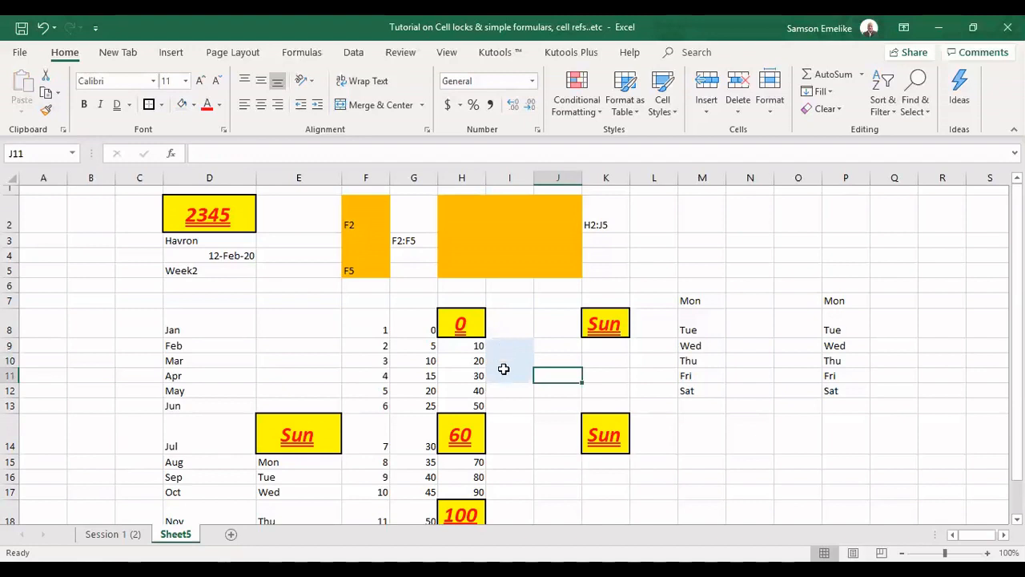
Enter 2222% in I9 of the percentage-formatted range I9:I11
{"action": "left_click_drag", "start_coordinate": [509, 346], "coordinate": [509, 376]}
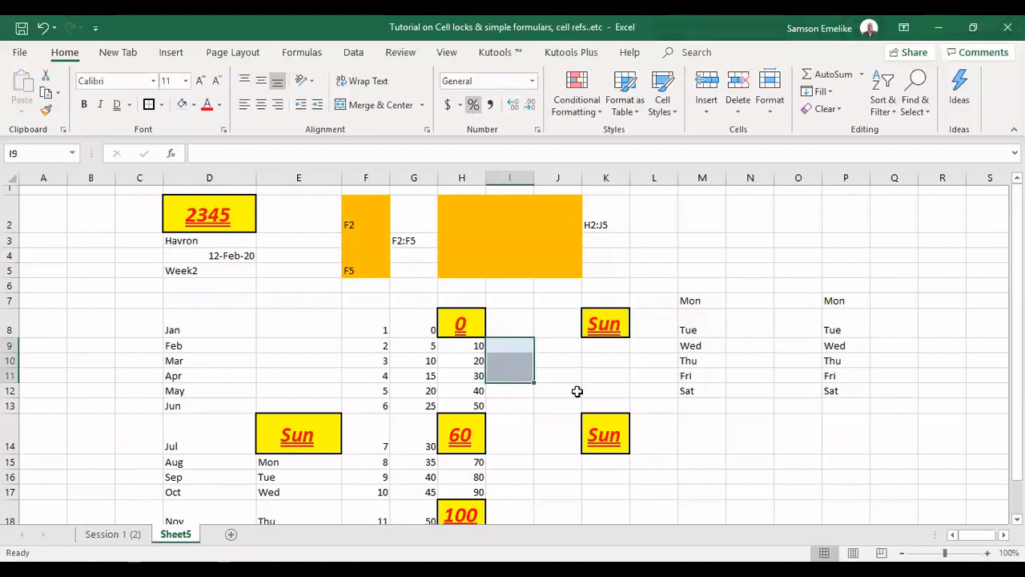
{"action": "left_click", "coordinate": [521, 406]}
{"action": "left_click", "coordinate": [503, 344]}
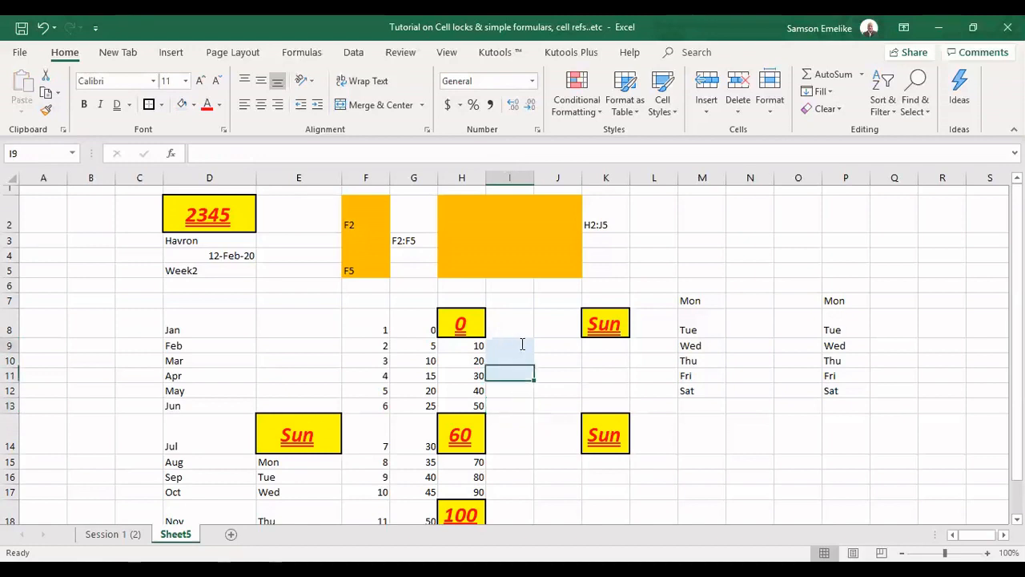
{"action": "type", "text": "2222"}
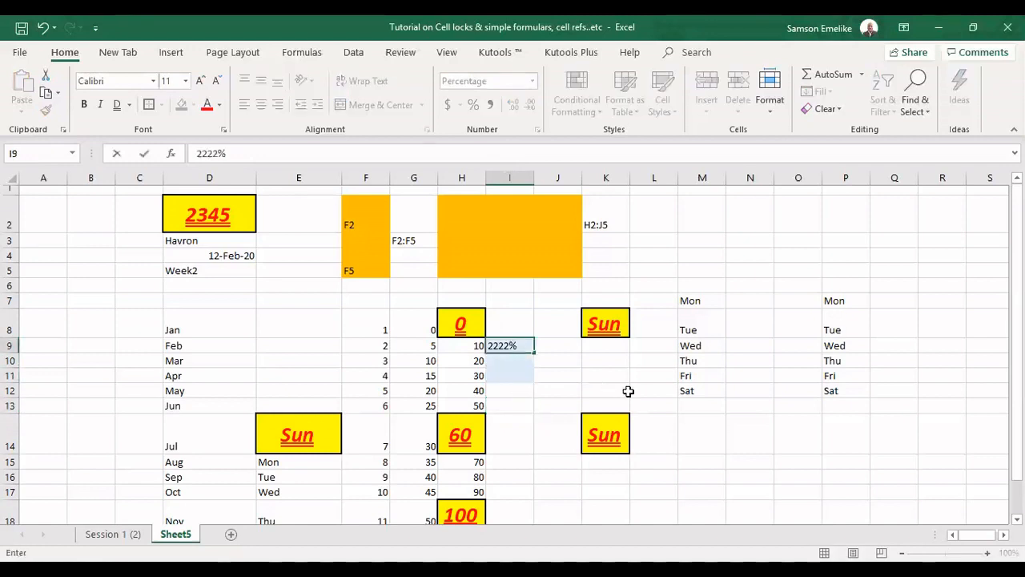
{"action": "key", "text": "Return"}
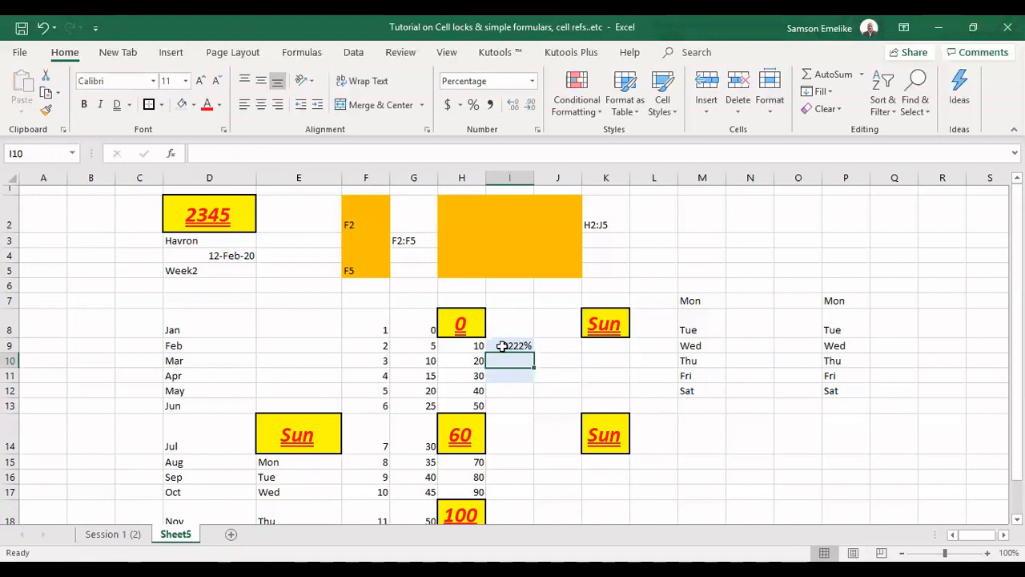
Replace the value in I9 with 452%
{"action": "key", "text": "shift+Return"}
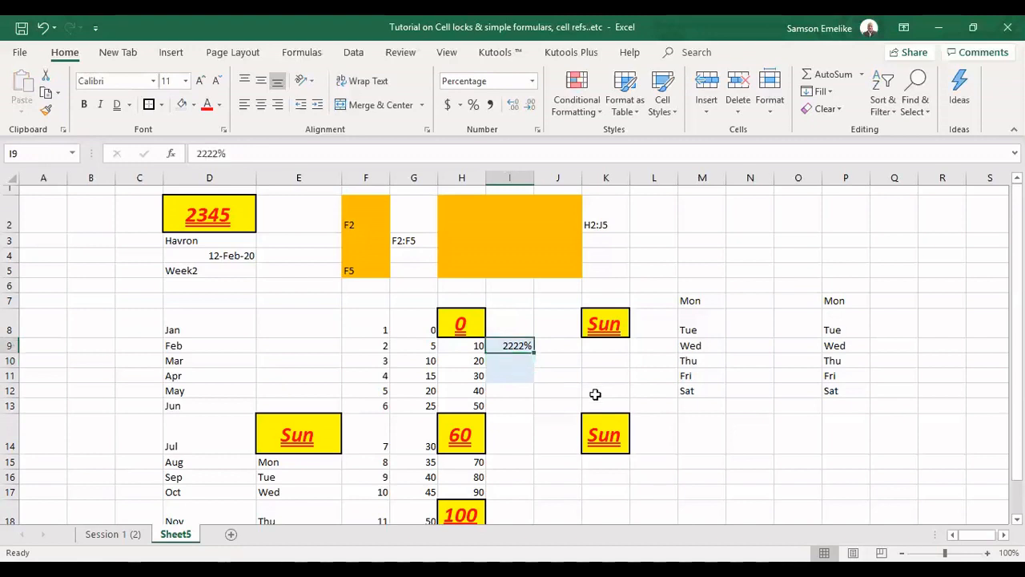
{"action": "key", "text": "Delete"}
{"action": "type", "text": "452"}
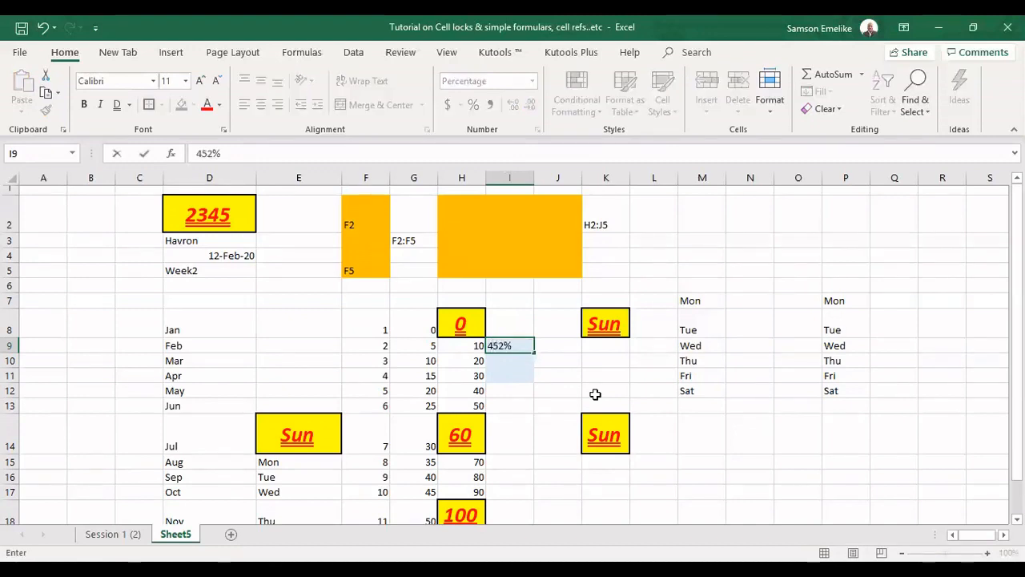
{"action": "key", "text": "Return"}
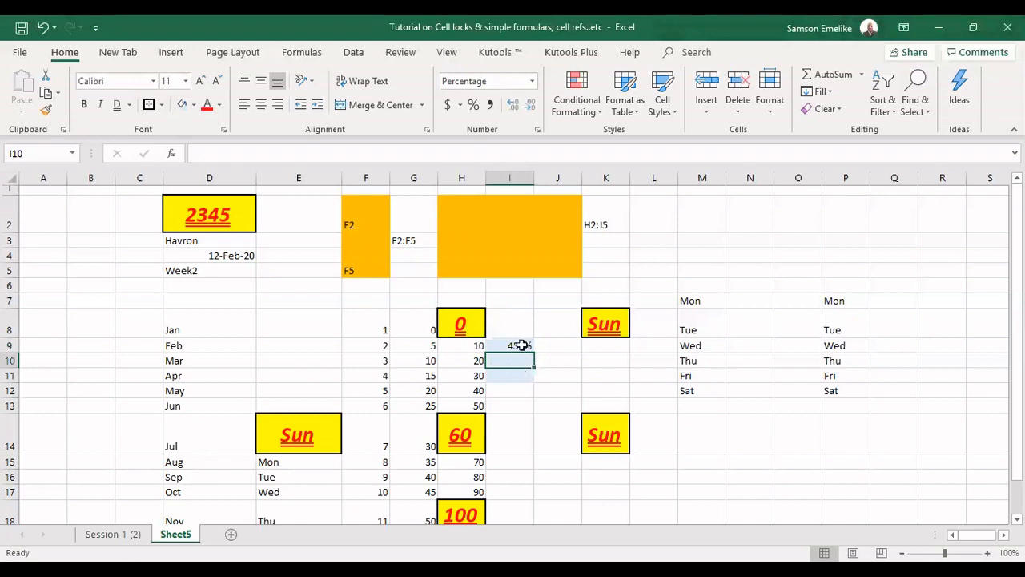
Clear the formatting from I9 and re-enter 452 there as a plain number
{"action": "mouse_move", "coordinate": [521, 345]}
{"action": "left_mouse_down"}
{"action": "mouse_move", "coordinate": [521, 359]}
{"action": "mouse_move", "coordinate": [535, 346]}
{"action": "left_mouse_up"}
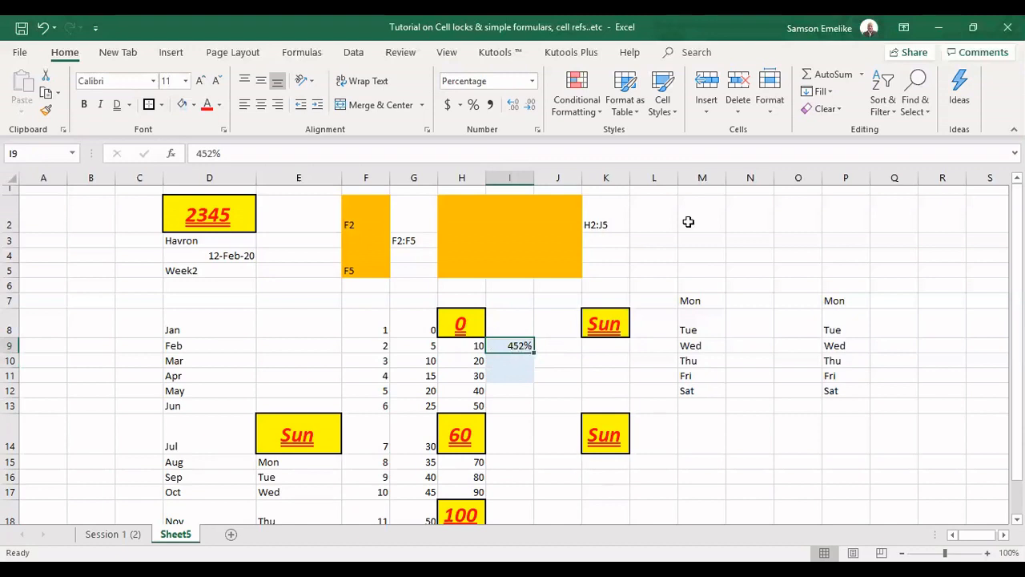
{"action": "left_click", "coordinate": [841, 113]}
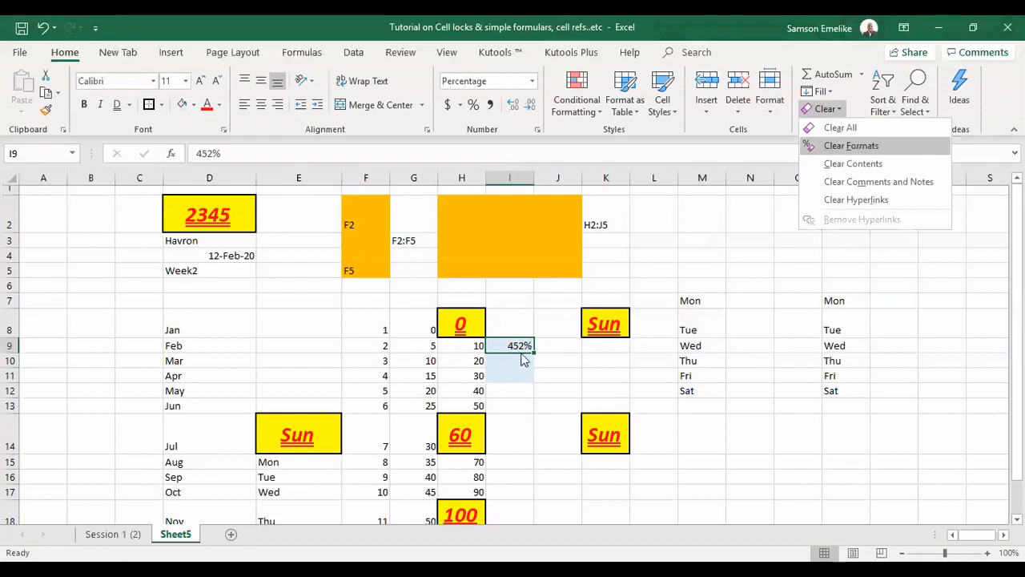
{"action": "left_click", "coordinate": [857, 146]}
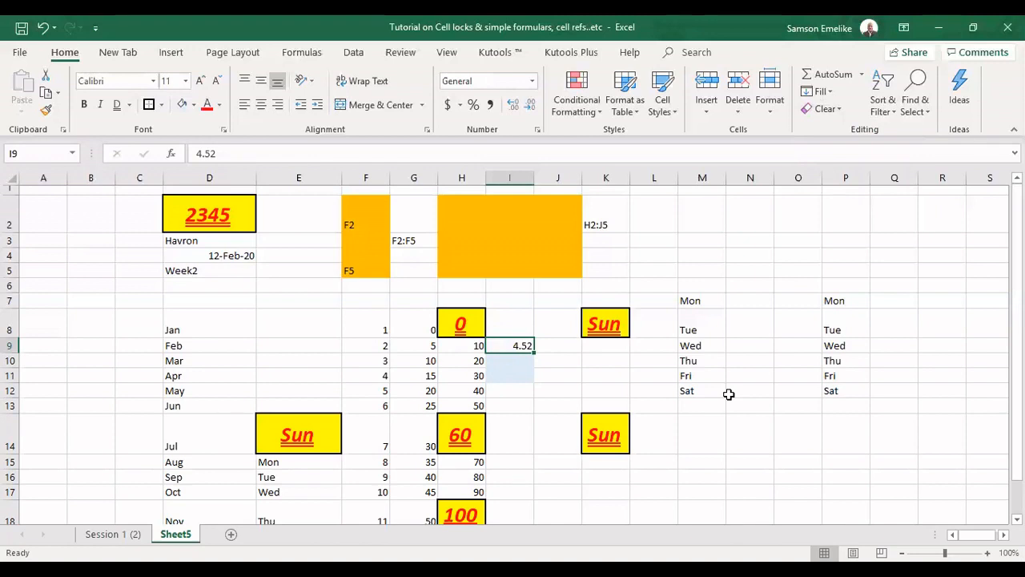
{"action": "type", "text": "4."}
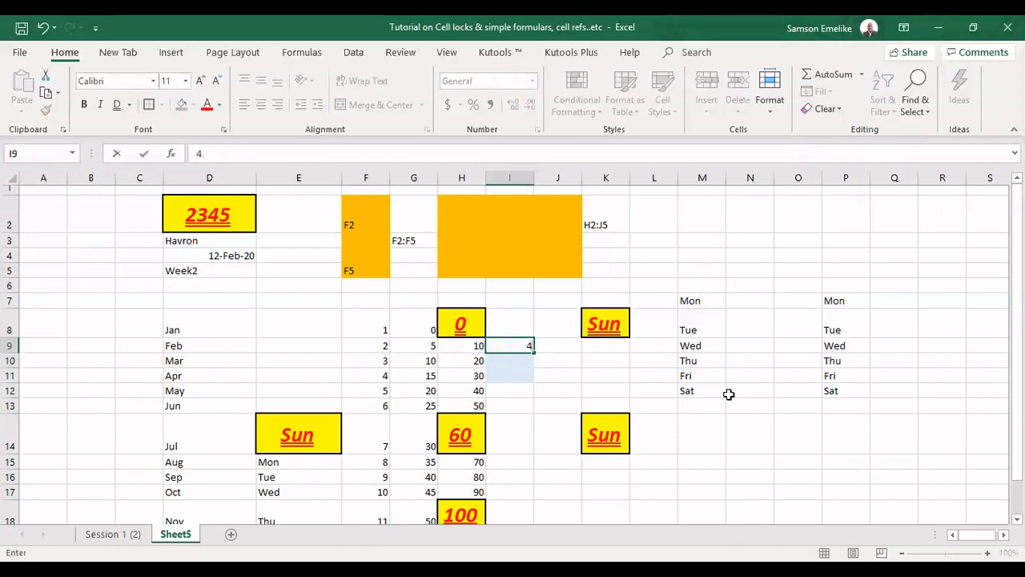
{"action": "type", "text": "52"}
{"action": "key", "text": "Return"}
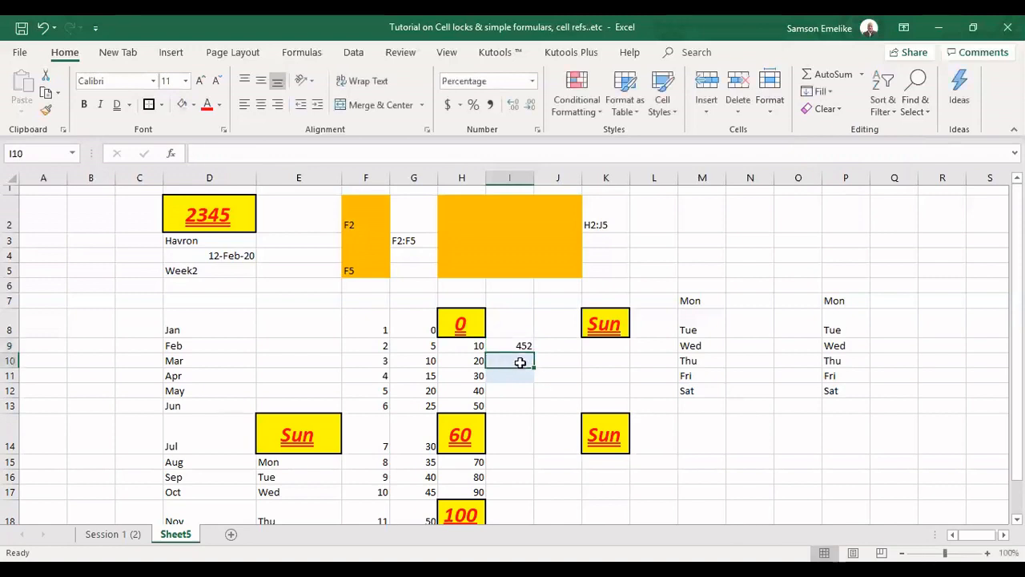
Enter 453 in the percentage-formatted cell I10
{"action": "type", "text": "453"}
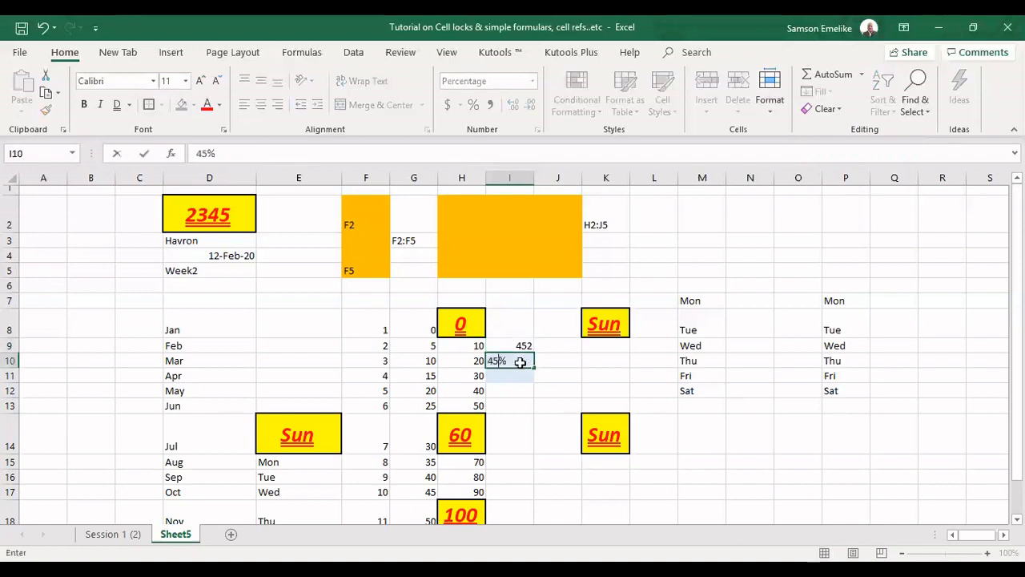
{"action": "key", "text": "Return"}
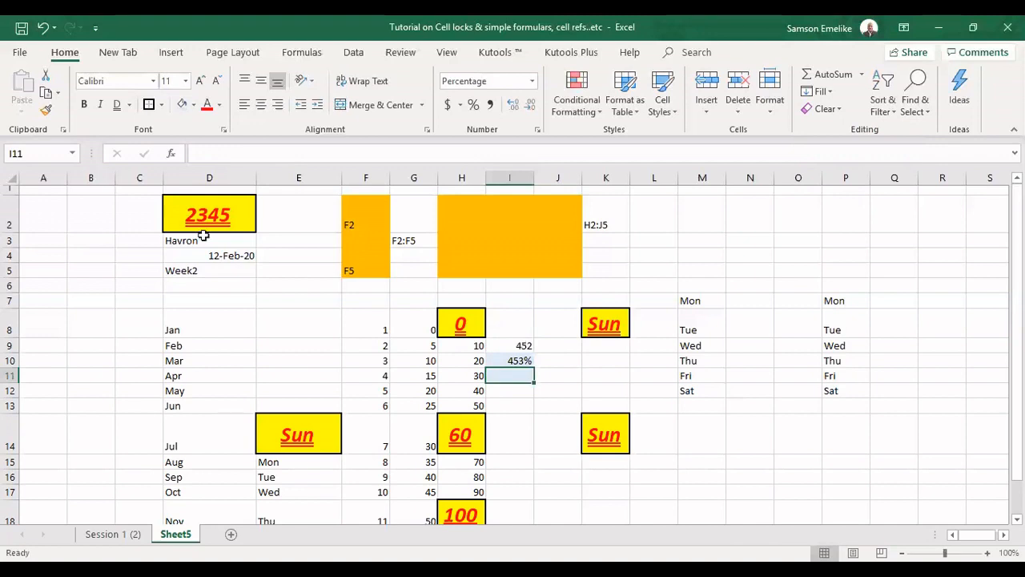
Copy I9's General number format onto I10:I11 with Format Painter
{"action": "key", "text": "Up"}
{"action": "key", "text": "Up"}
{"action": "left_click", "coordinate": [46, 109]}
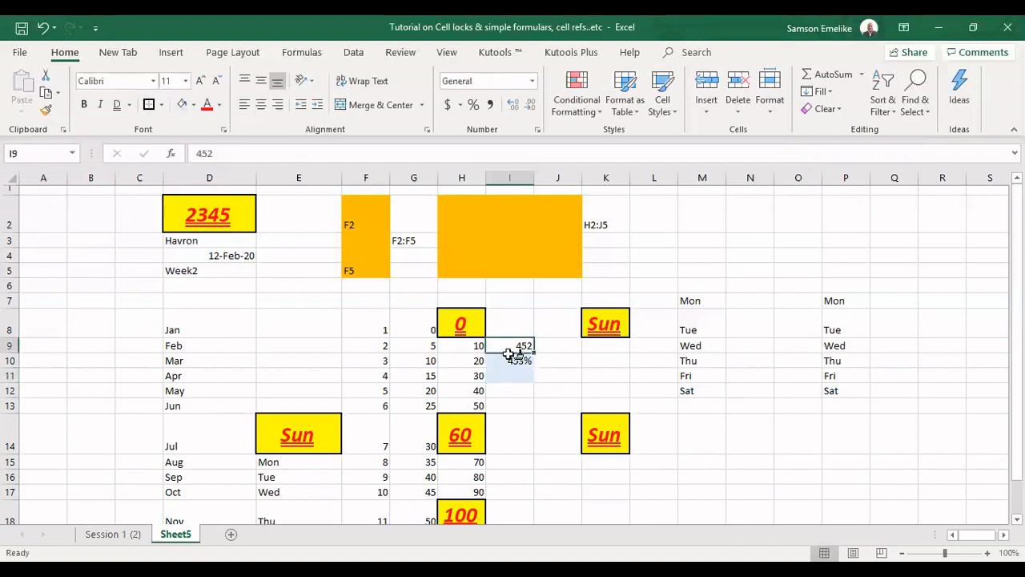
{"action": "mouse_move", "coordinate": [518, 375]}
{"action": "left_mouse_down"}
{"action": "mouse_move", "coordinate": [542, 370]}
{"action": "mouse_move", "coordinate": [522, 372]}
{"action": "left_mouse_up"}
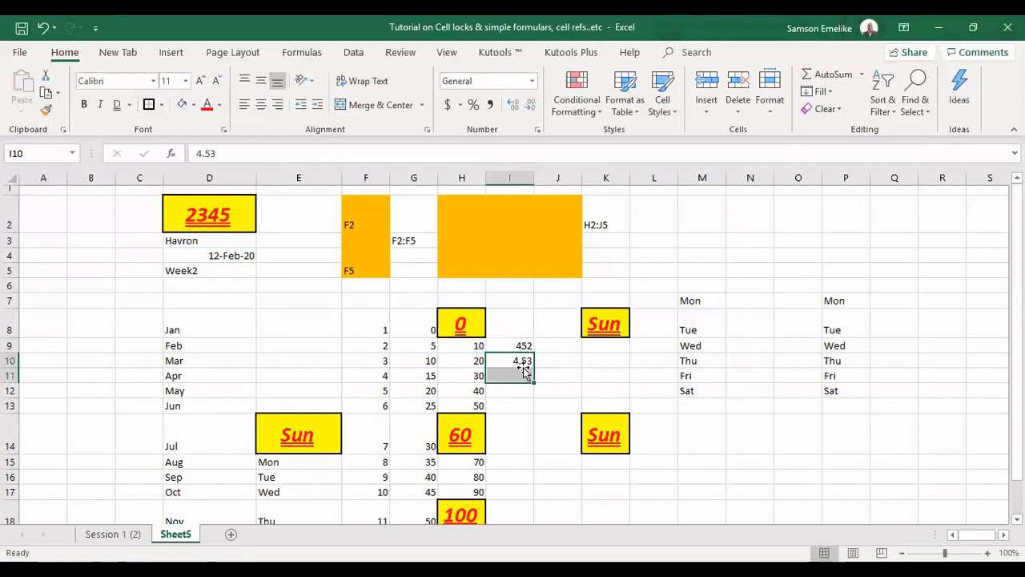
Enter 345 in I10
{"action": "left_click", "coordinate": [522, 364]}
{"action": "type", "text": "345"}
{"action": "key", "text": "Return"}
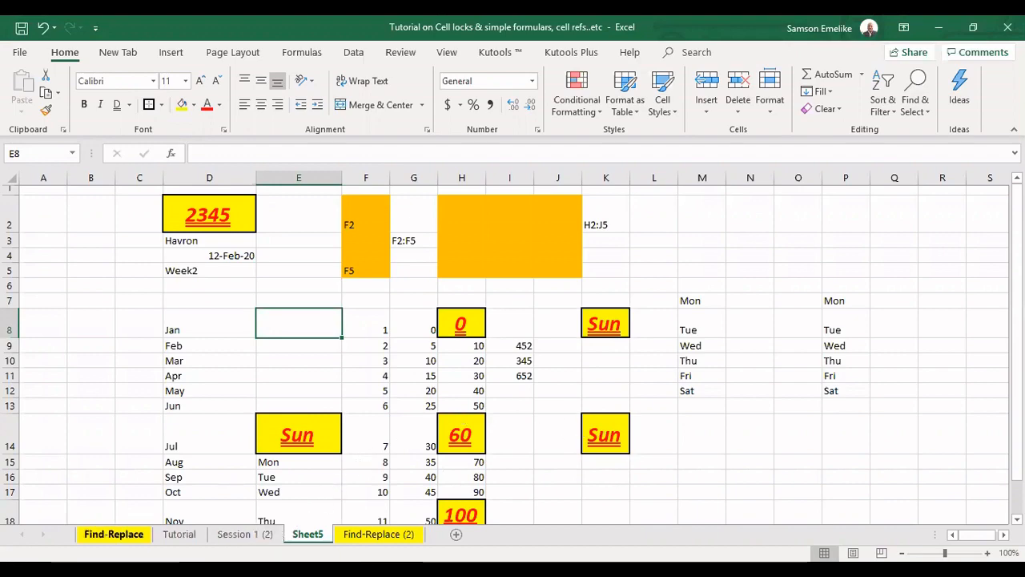
Switch to the Find-Replace sheet and scroll through the employee list to its end and back
{"action": "key", "text": "ctrl+Page_Down"}
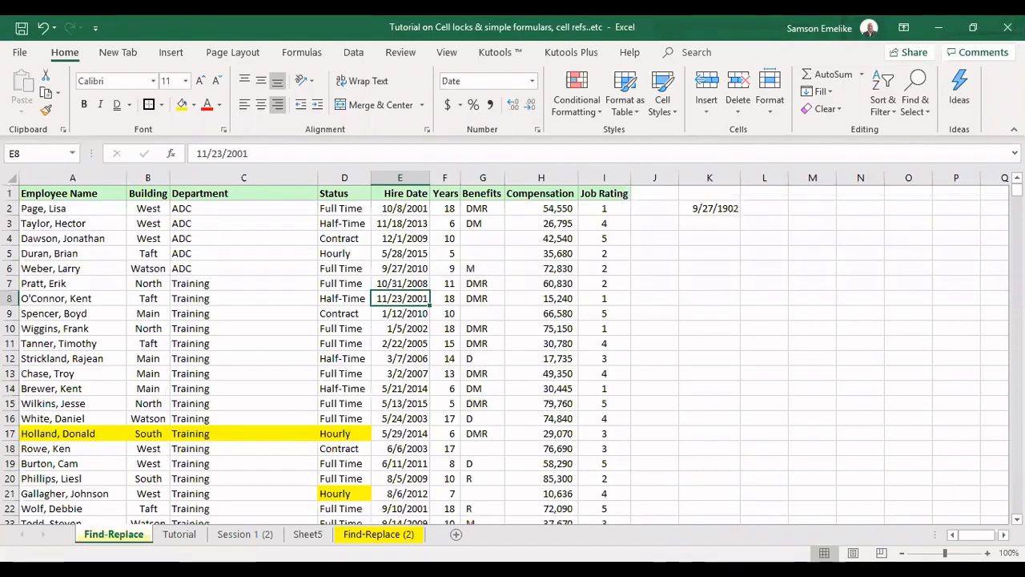
{"action": "scroll", "coordinate": [160, 478], "scroll_direction": "down", "scroll_amount": 7}
{"action": "scroll", "coordinate": [163, 472], "scroll_direction": "up", "scroll_amount": 7}
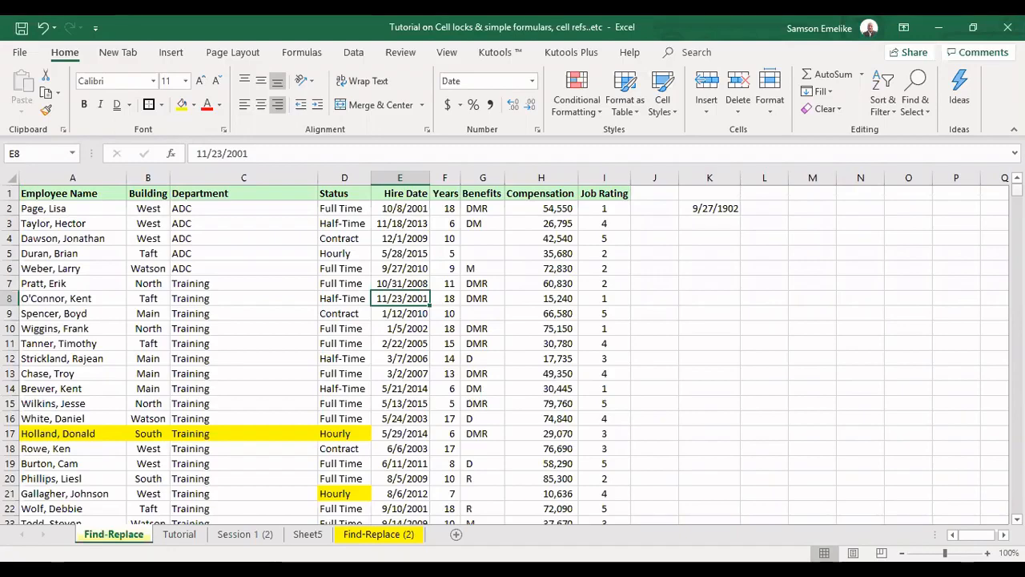
{"action": "left_click_drag", "start_coordinate": [1016, 190], "coordinate": [1016, 506]}
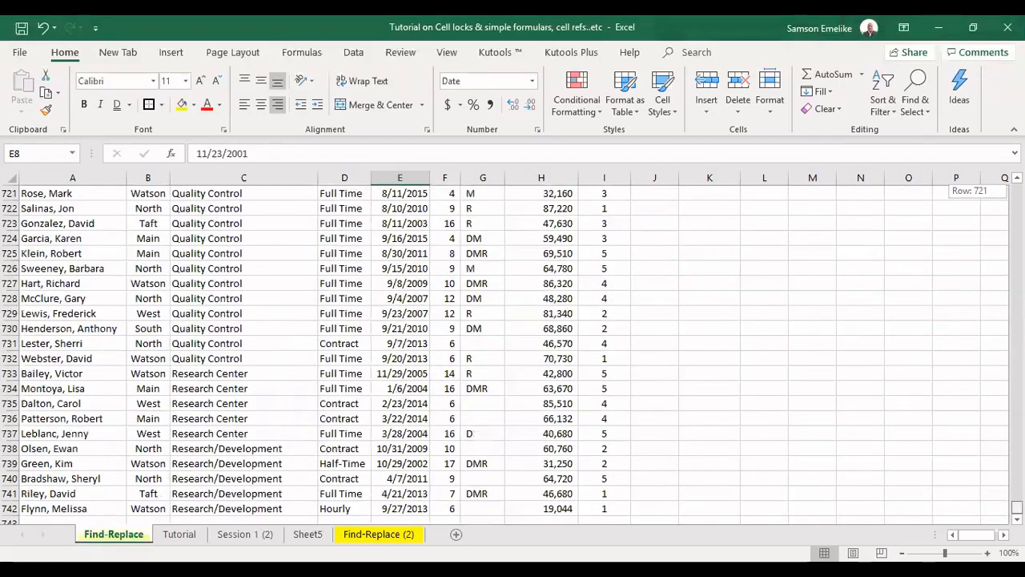
{"action": "mouse_move", "coordinate": [1016, 506]}
{"action": "left_mouse_down"}
{"action": "mouse_move", "coordinate": [1016, 189]}
{"action": "mouse_move", "coordinate": [879, 217]}
{"action": "mouse_move", "coordinate": [883, 240]}
{"action": "left_mouse_up"}
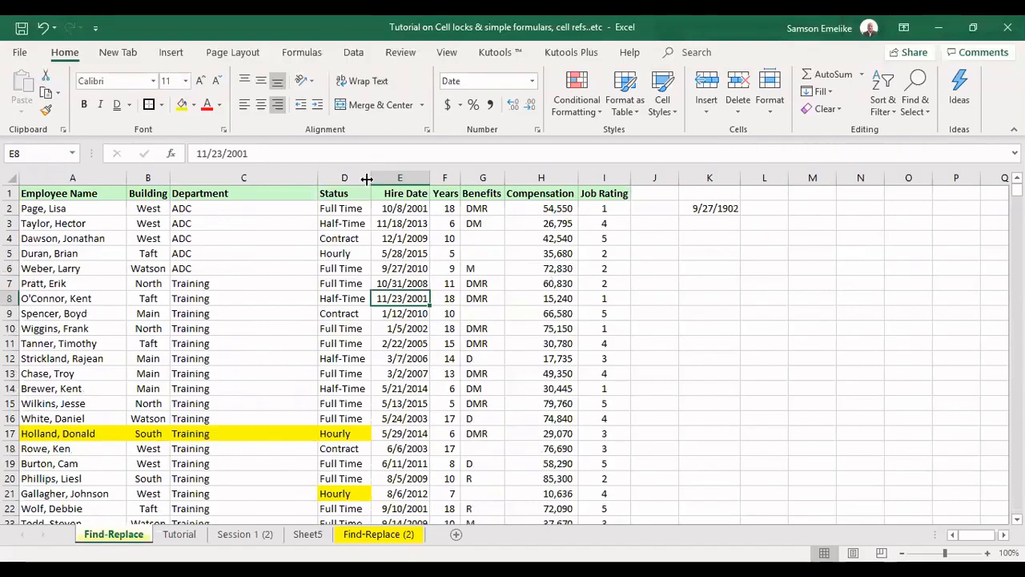
Widen the Status column D slightly and select a couple of its Contract cells
{"action": "left_click_drag", "start_coordinate": [366, 178], "coordinate": [377, 277]}
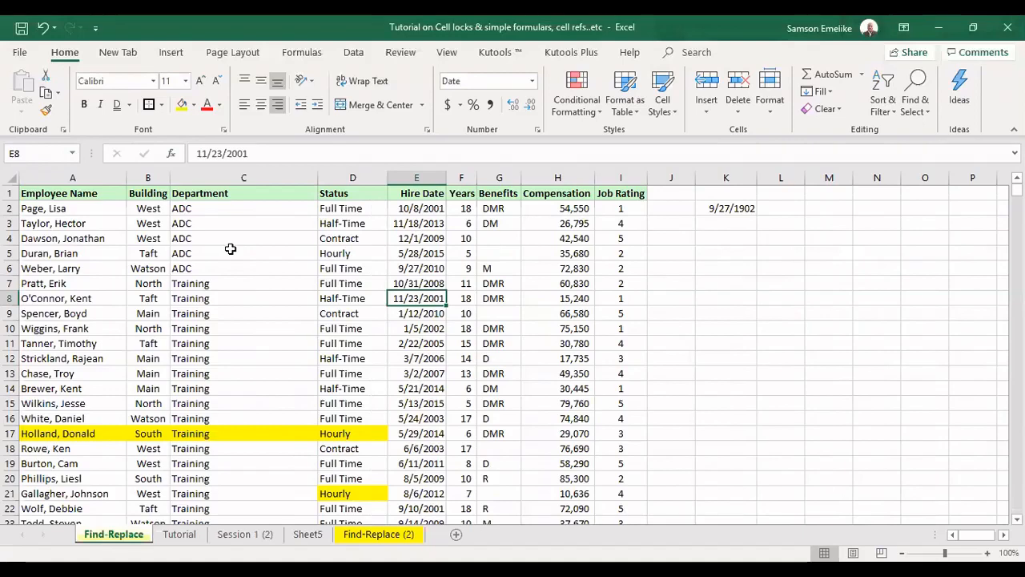
{"action": "left_click", "coordinate": [336, 238]}
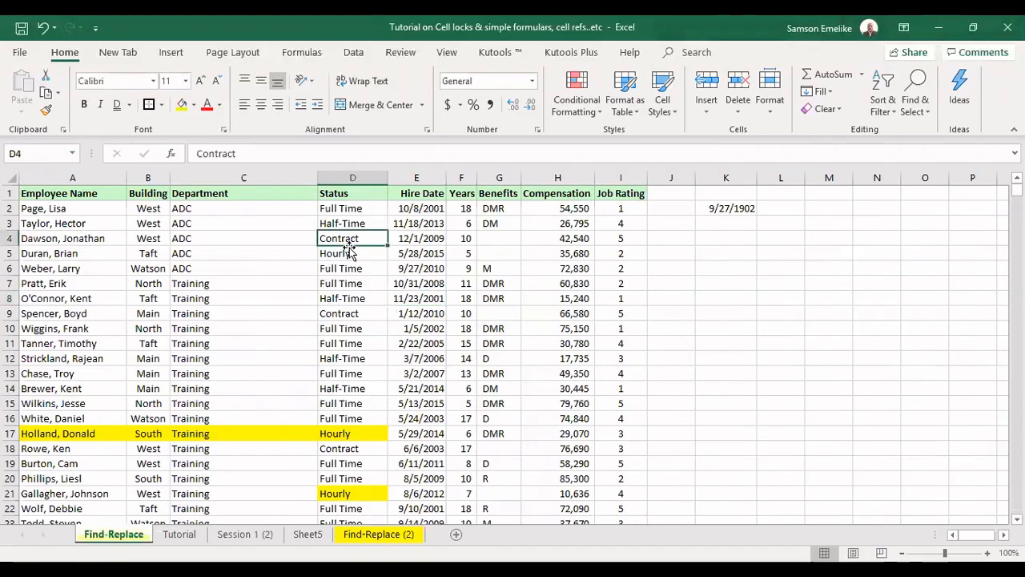
{"action": "left_click", "coordinate": [360, 316]}
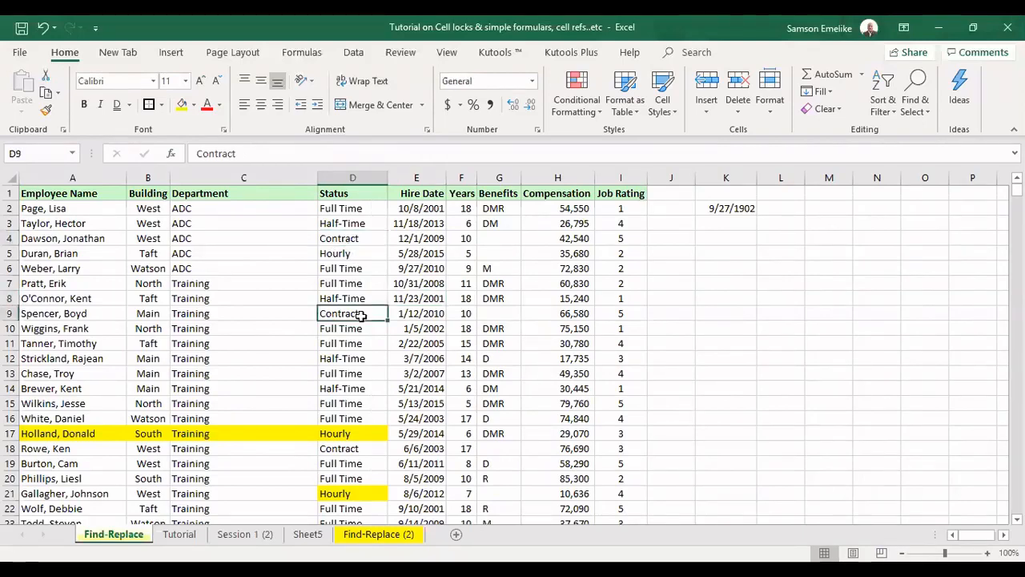
{"action": "left_click", "coordinate": [338, 238]}
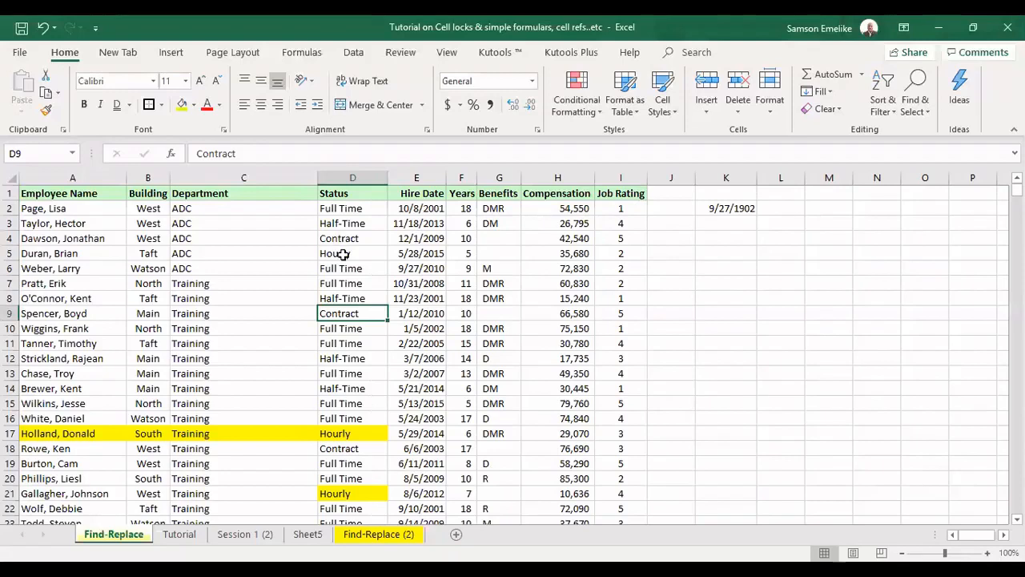
{"action": "left_click", "coordinate": [373, 319]}
Select the Status column and find all cells containing Contract
{"action": "left_click", "coordinate": [353, 176]}
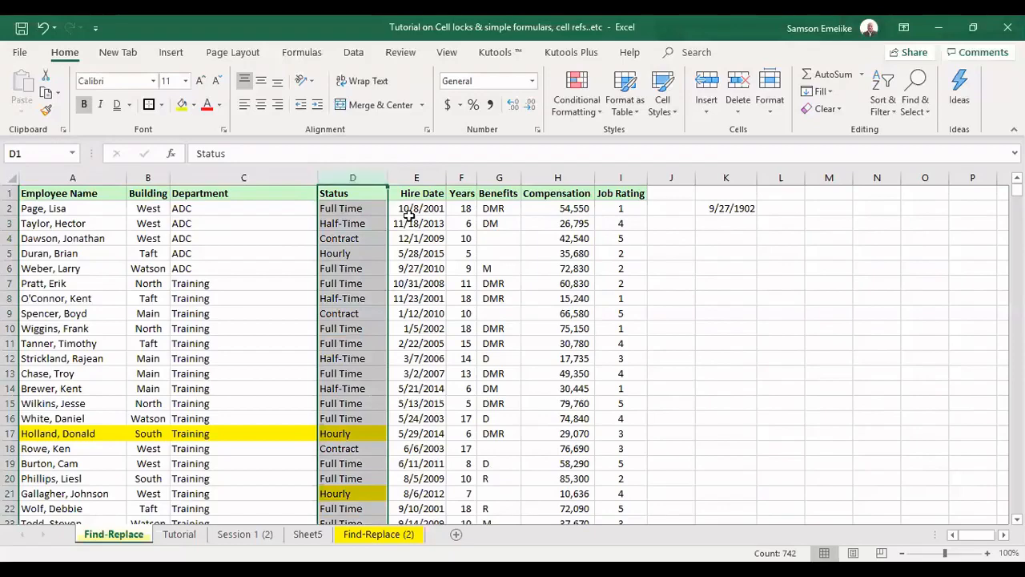
{"action": "key", "text": "ctrl+f"}
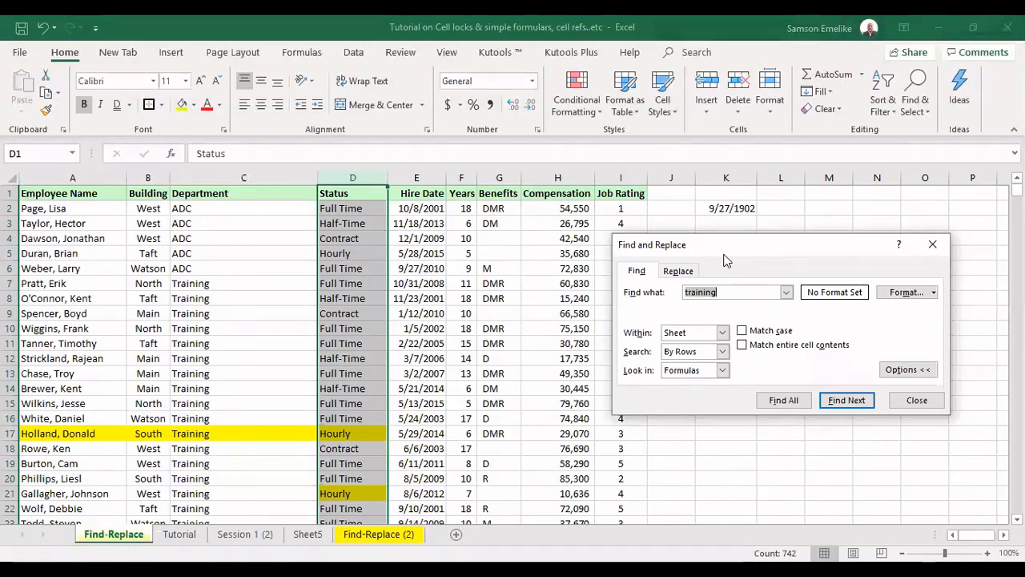
{"action": "type", "text": "Contract"}
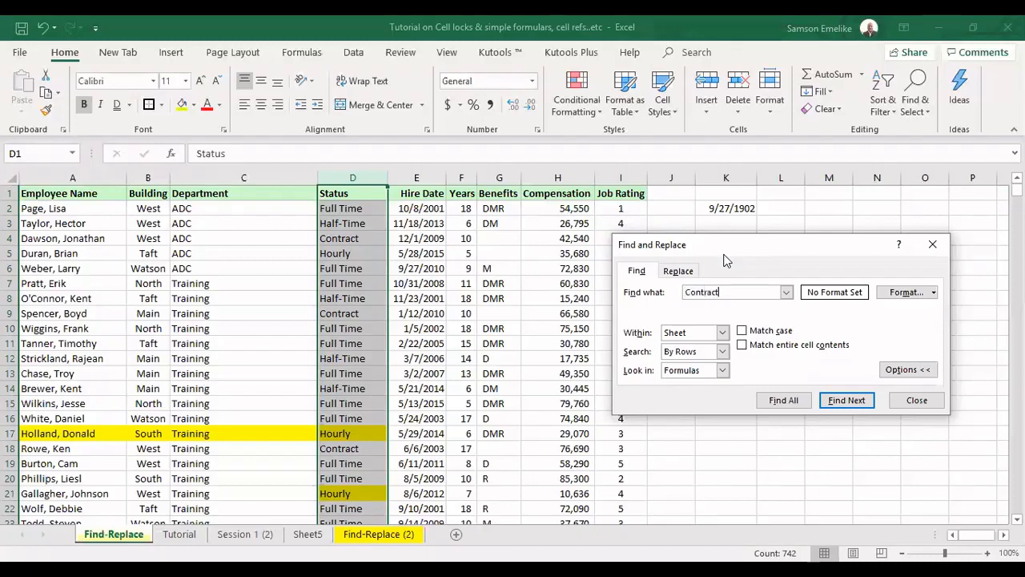
{"action": "left_click", "coordinate": [784, 402]}
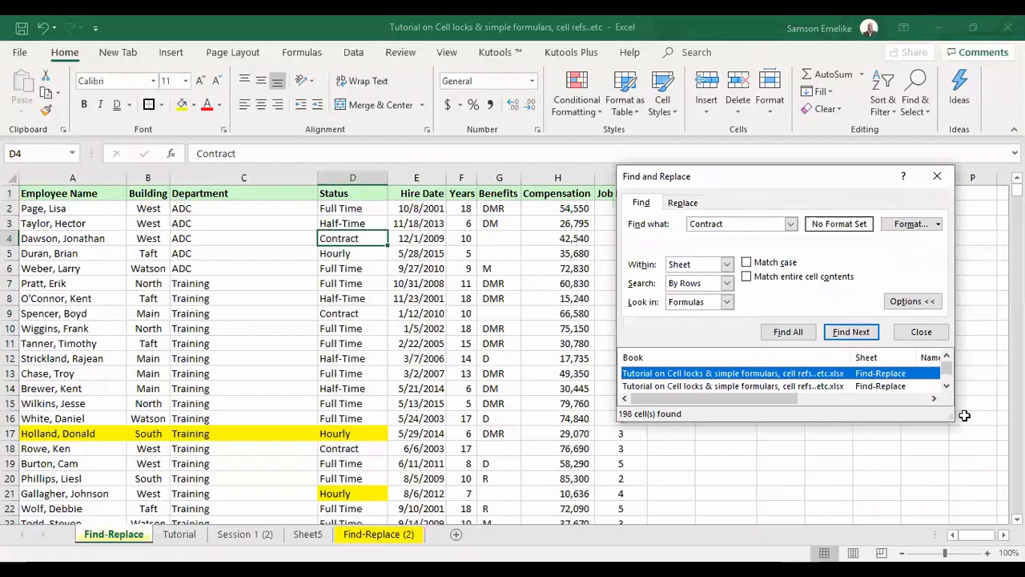
Enlarge the search results list and jump to one of the found Contract cells
{"action": "left_click_drag", "start_coordinate": [950, 420], "coordinate": [951, 531]}
{"action": "left_click_drag", "start_coordinate": [946, 368], "coordinate": [947, 479]}
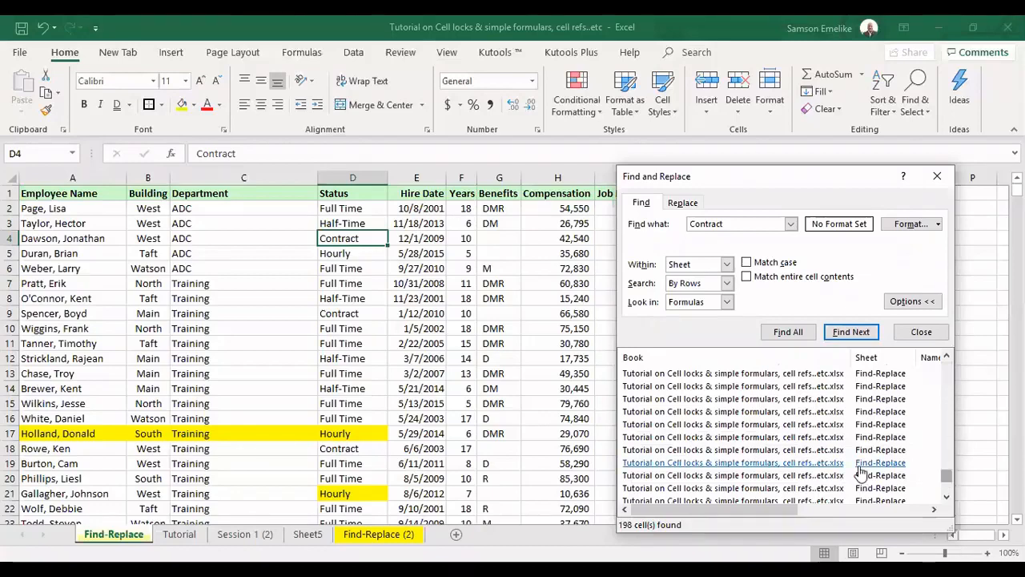
{"action": "left_click", "coordinate": [813, 463]}
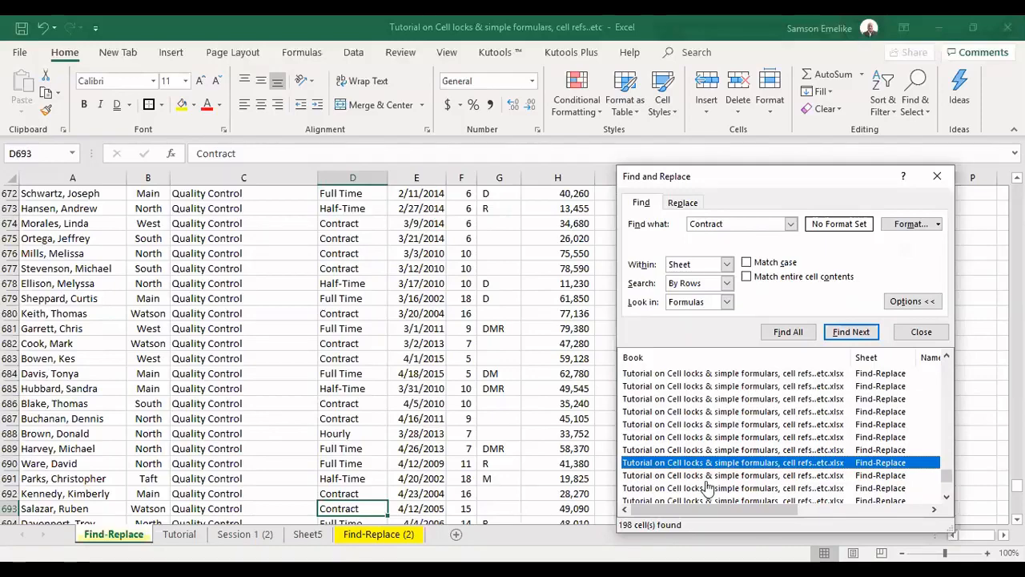
{"action": "scroll", "coordinate": [791, 366], "scroll_direction": "up", "scroll_amount": 15}
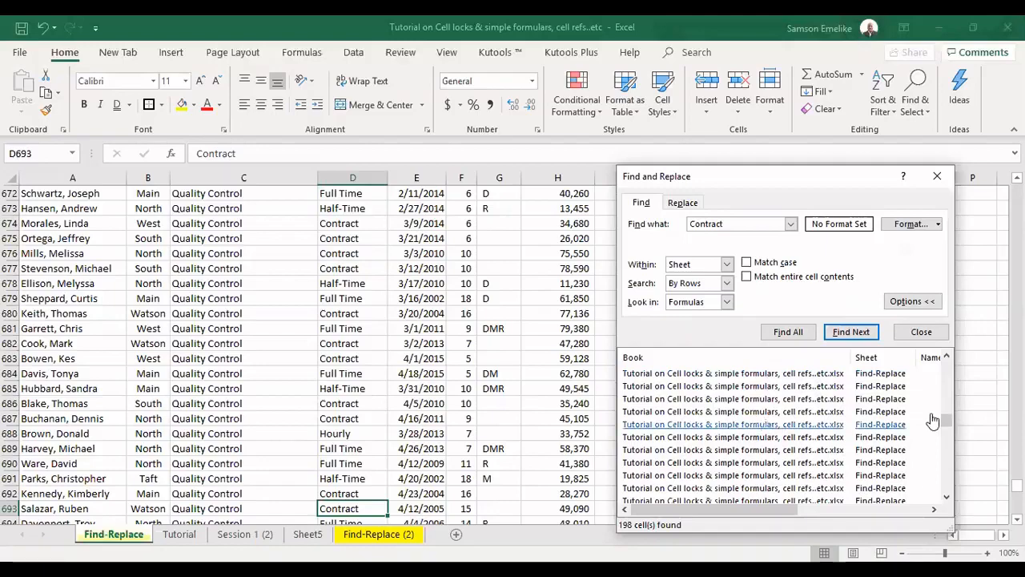
{"action": "left_click_drag", "start_coordinate": [946, 421], "coordinate": [951, 364]}
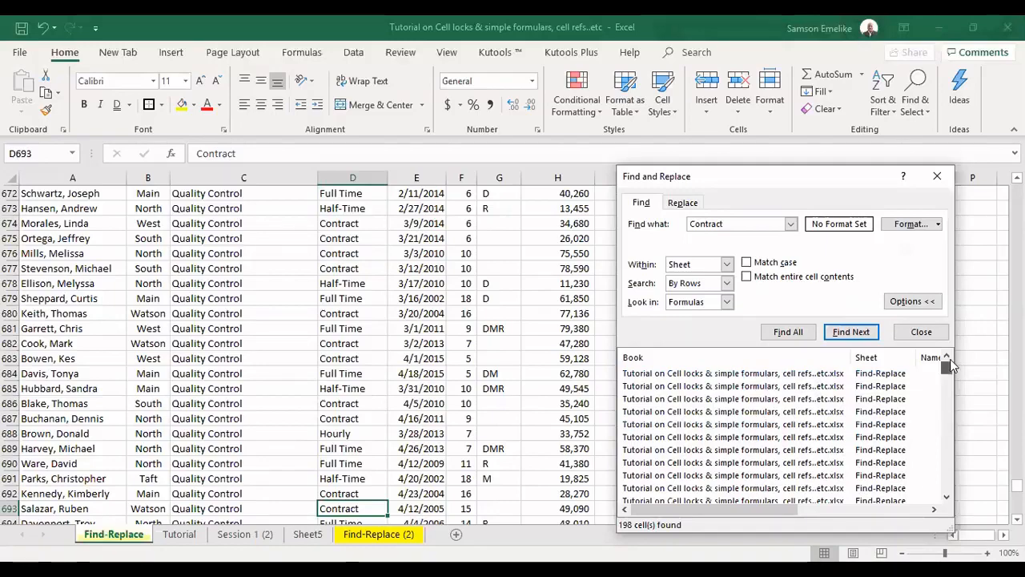
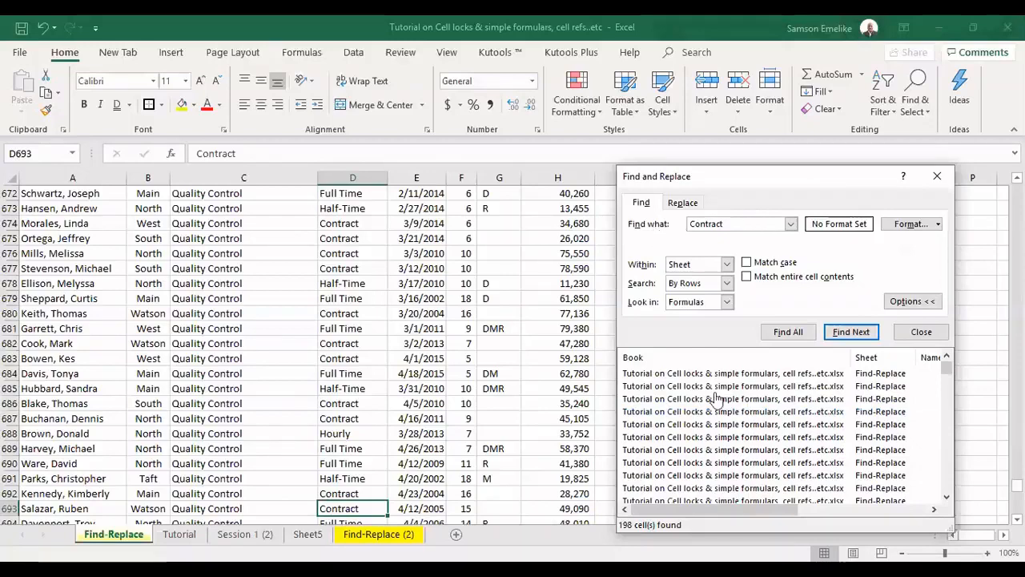
Replace every Contract entry on the sheet with Full Time, then close the Find and Replace dialog
{"action": "left_click", "coordinate": [683, 204]}
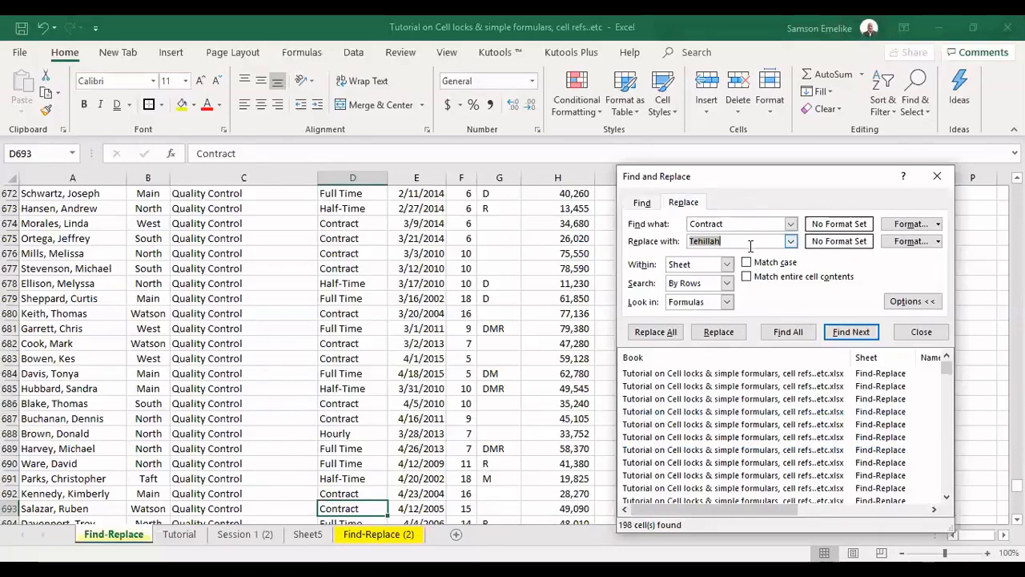
{"action": "type", "text": "Full Time"}
{"action": "left_click", "coordinate": [666, 334]}
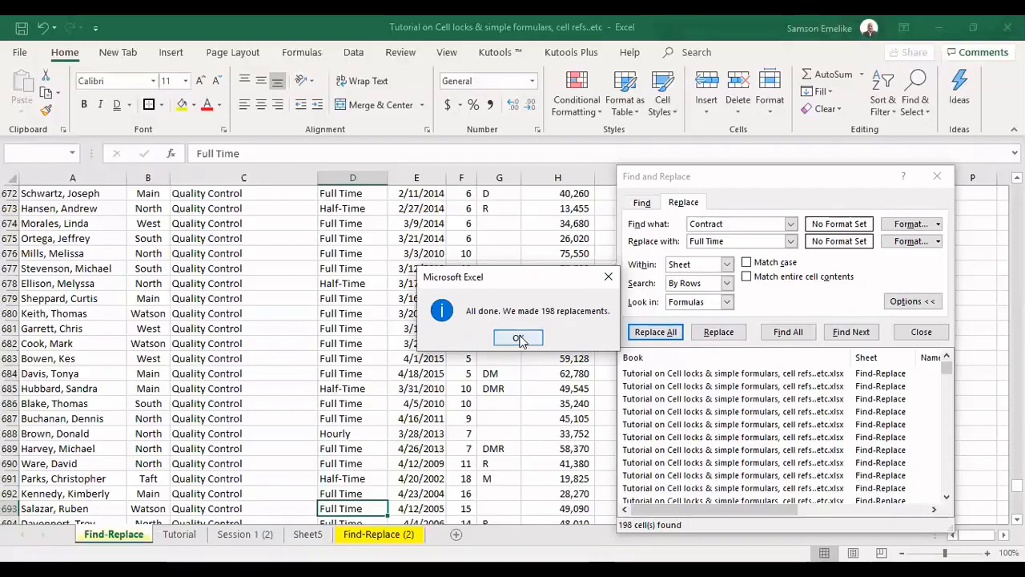
{"action": "key", "text": "Return"}
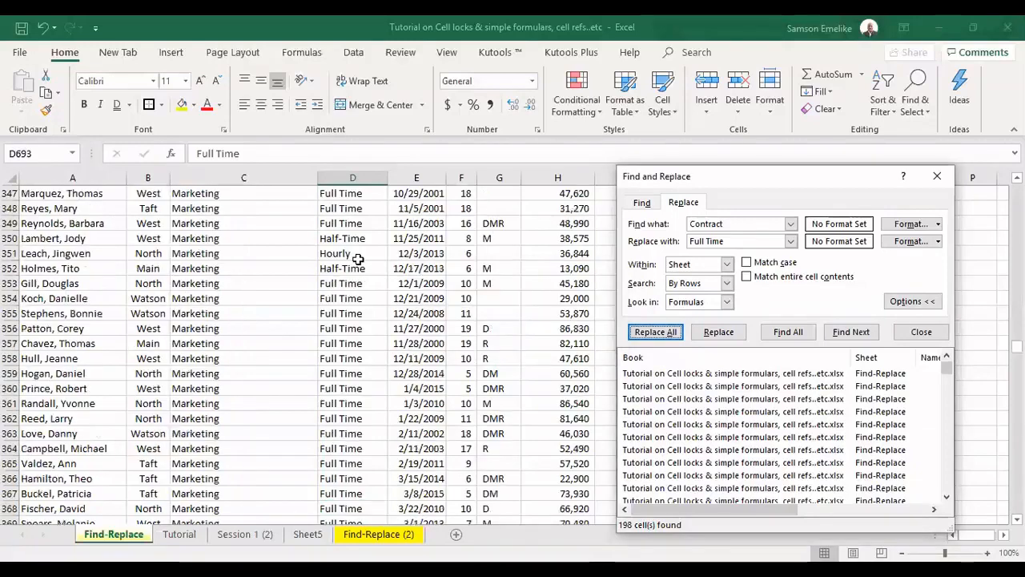
{"action": "scroll", "coordinate": [357, 258], "scroll_direction": "up", "scroll_amount": 20}
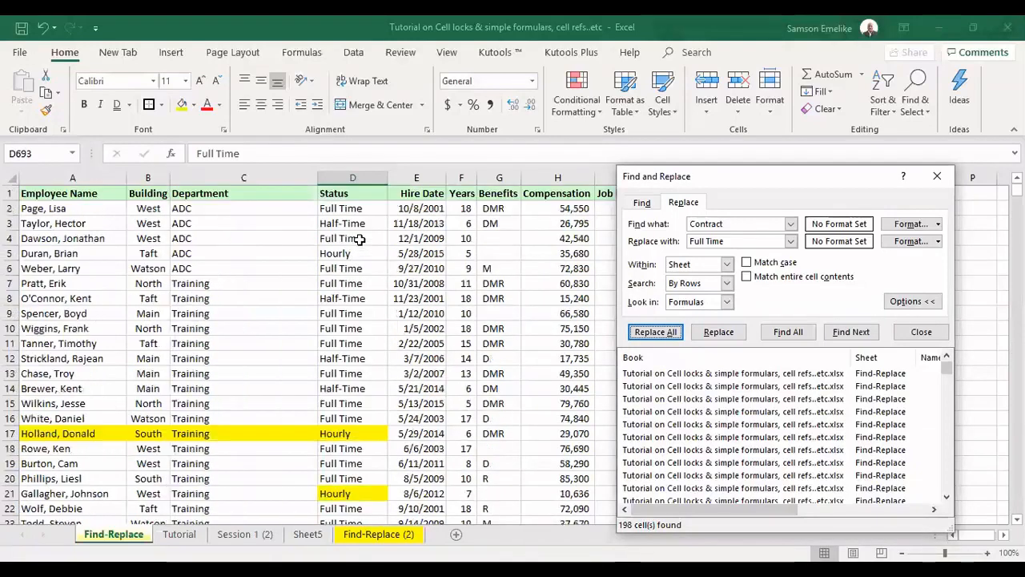
{"action": "left_click", "coordinate": [351, 176]}
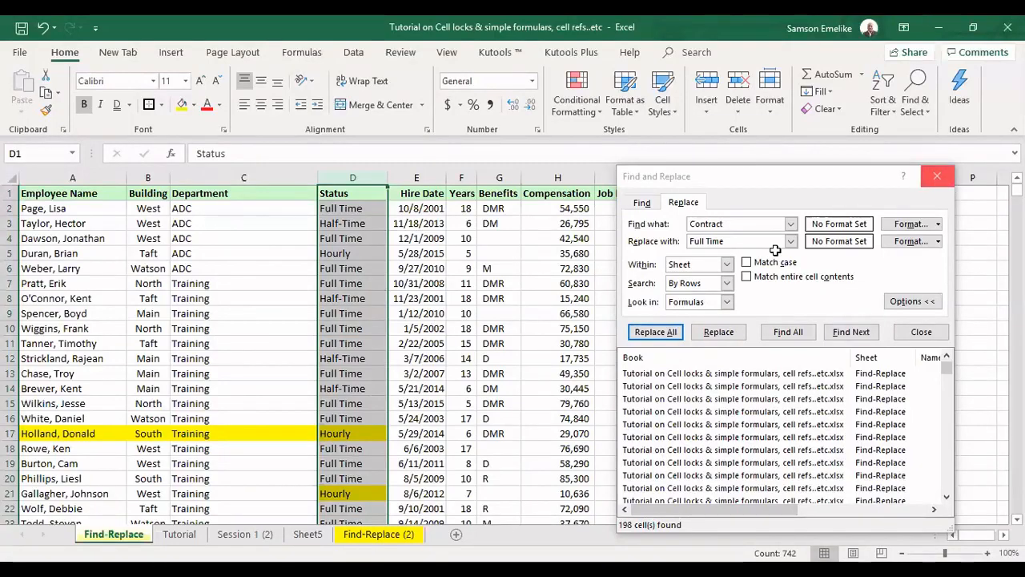
{"action": "key", "text": "Escape"}
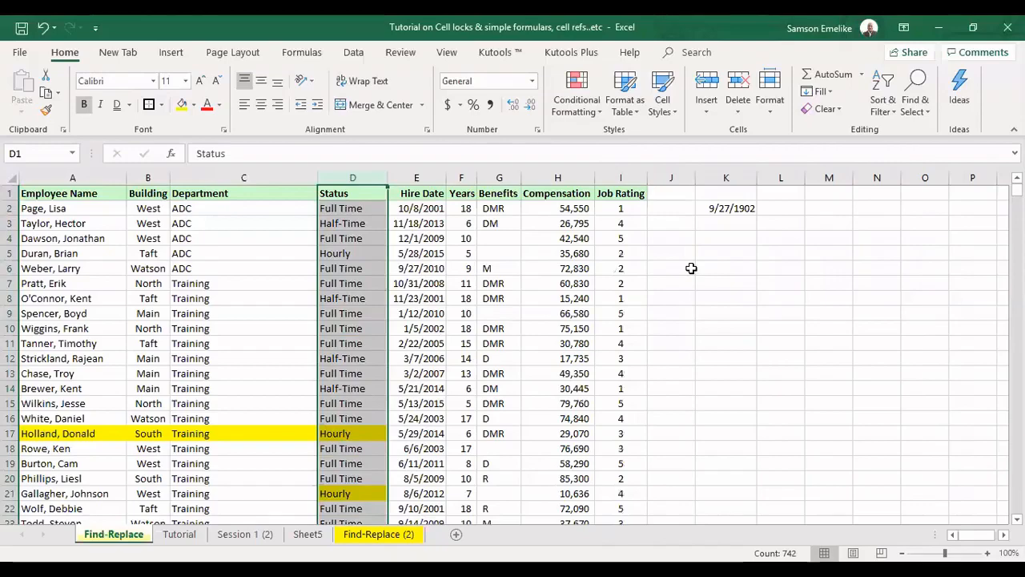
Clear the date from cell K2
{"action": "left_click", "coordinate": [729, 204]}
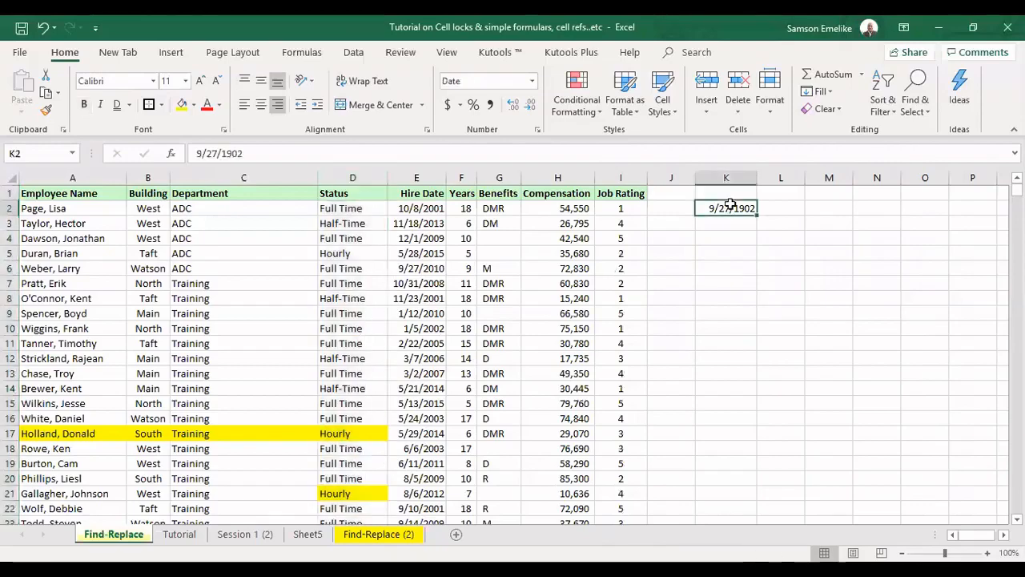
{"action": "key", "text": "Delete"}
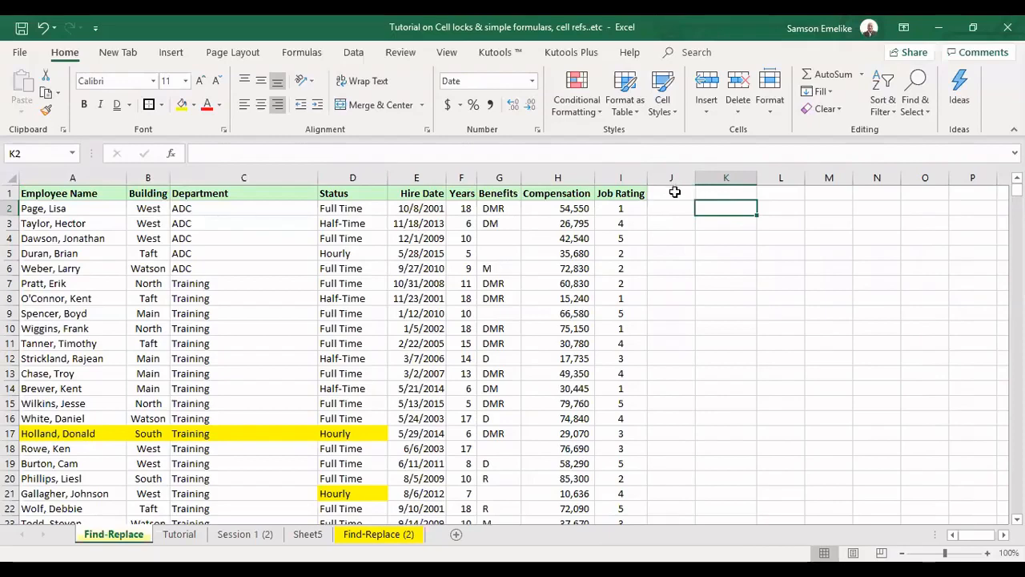
Enter Honour in cell J2, correcting the misspelled first entry
{"action": "left_click_drag", "start_coordinate": [192, 208], "coordinate": [197, 265]}
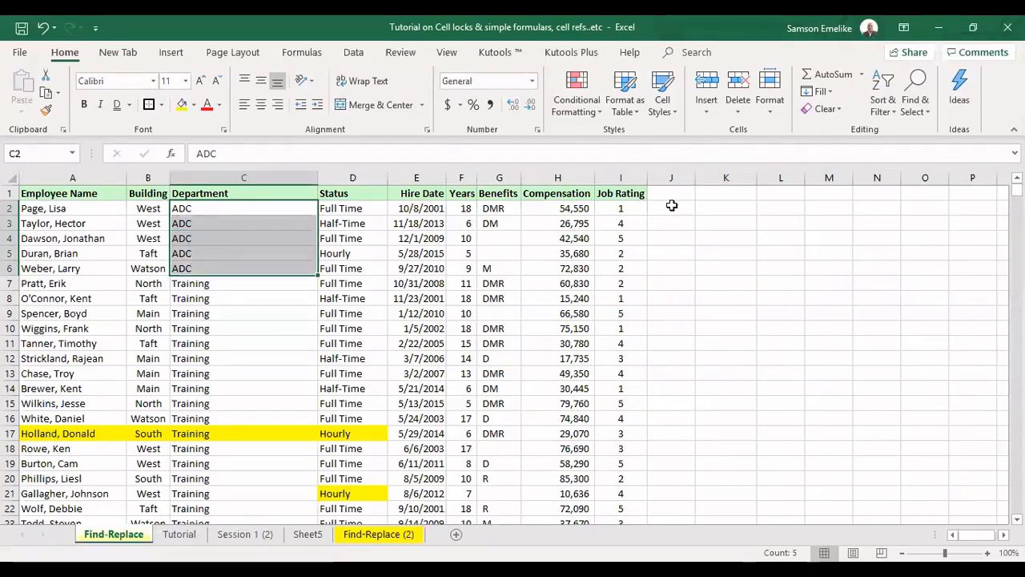
{"action": "left_click", "coordinate": [673, 209]}
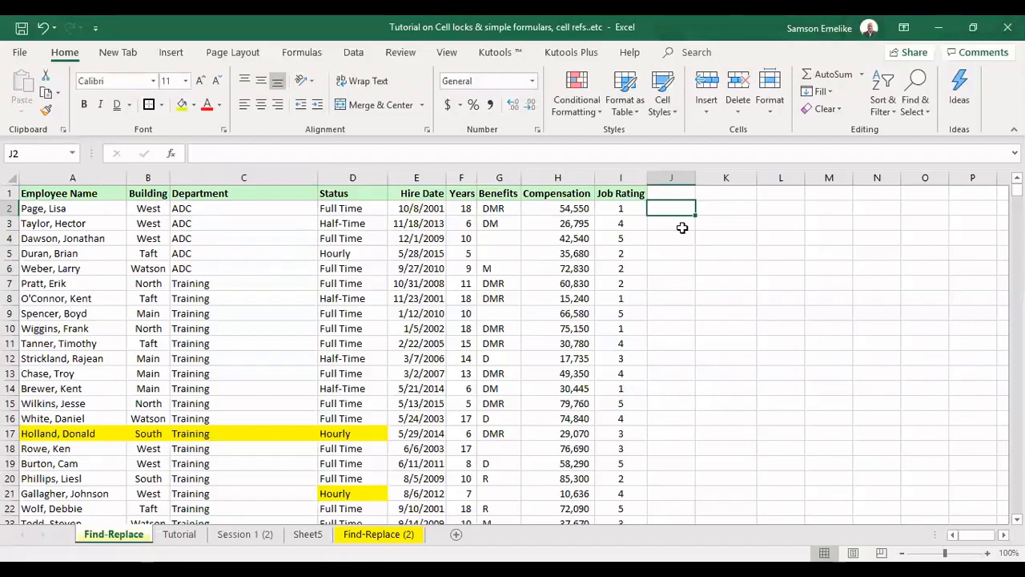
{"action": "type", "text": "Honur"}
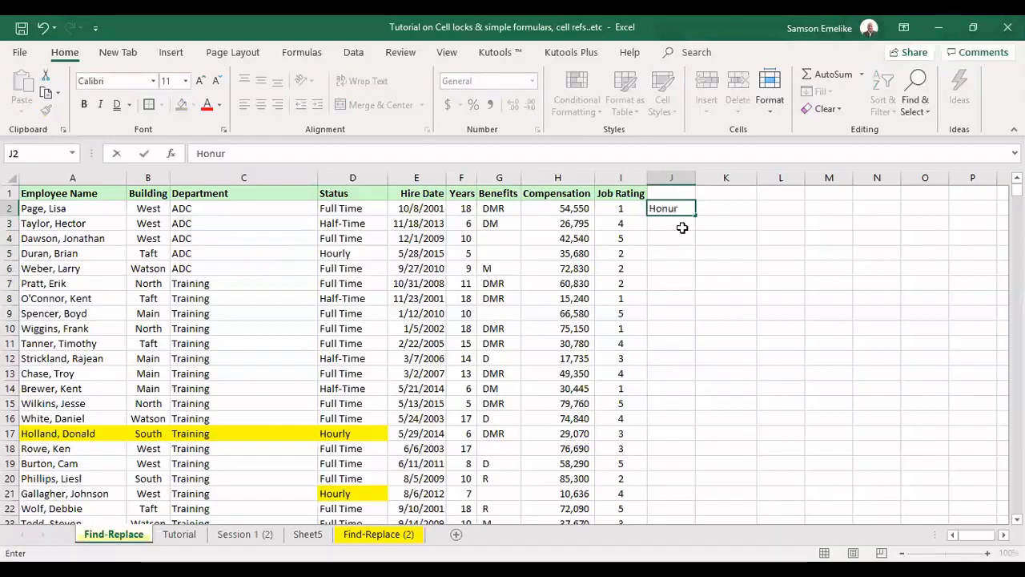
{"action": "key", "text": "Return"}
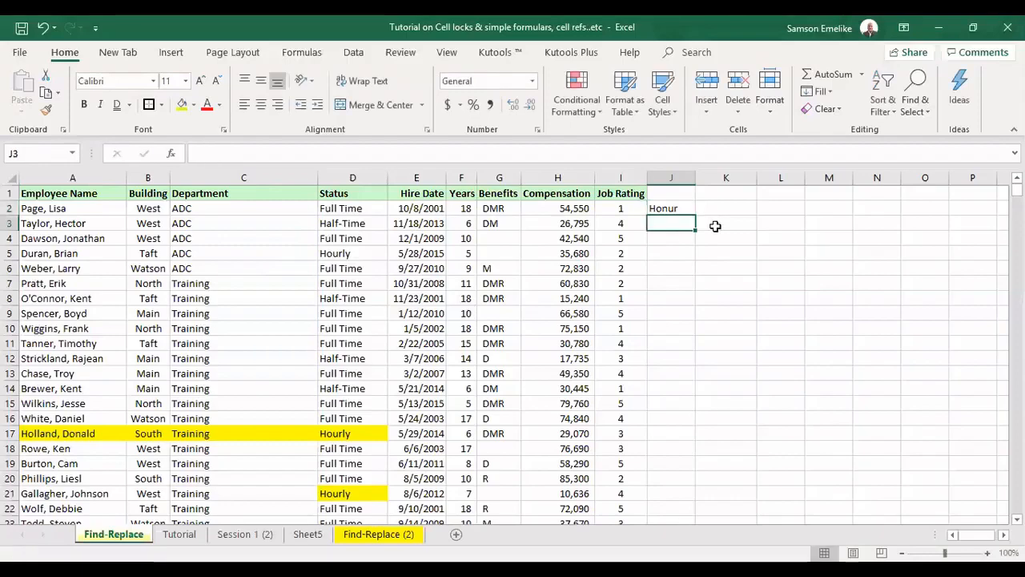
{"action": "double_click", "coordinate": [687, 208]}
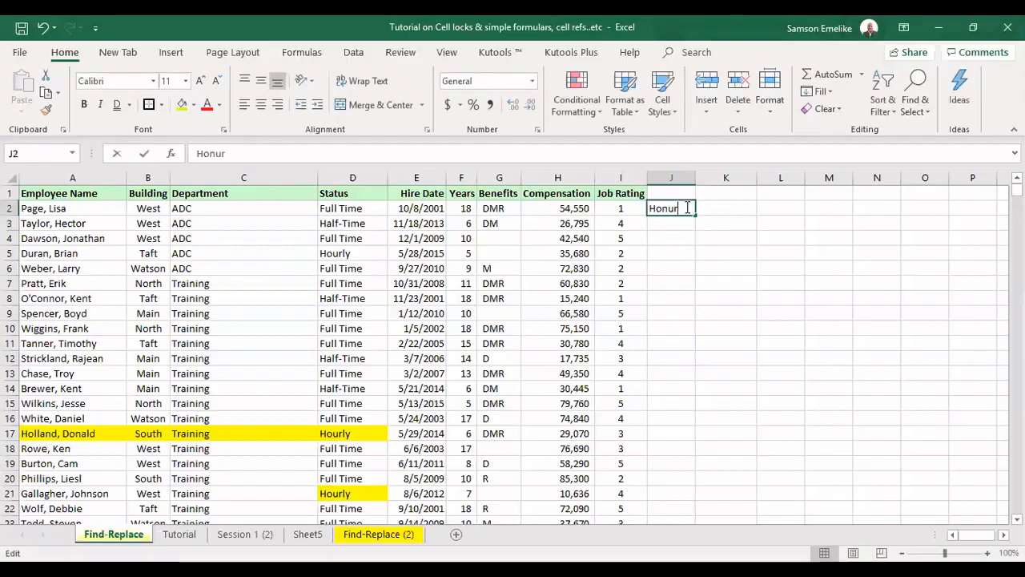
{"action": "key", "text": "BackSpace"}
{"action": "key", "text": "BackSpace"}
{"action": "type", "text": "our"}
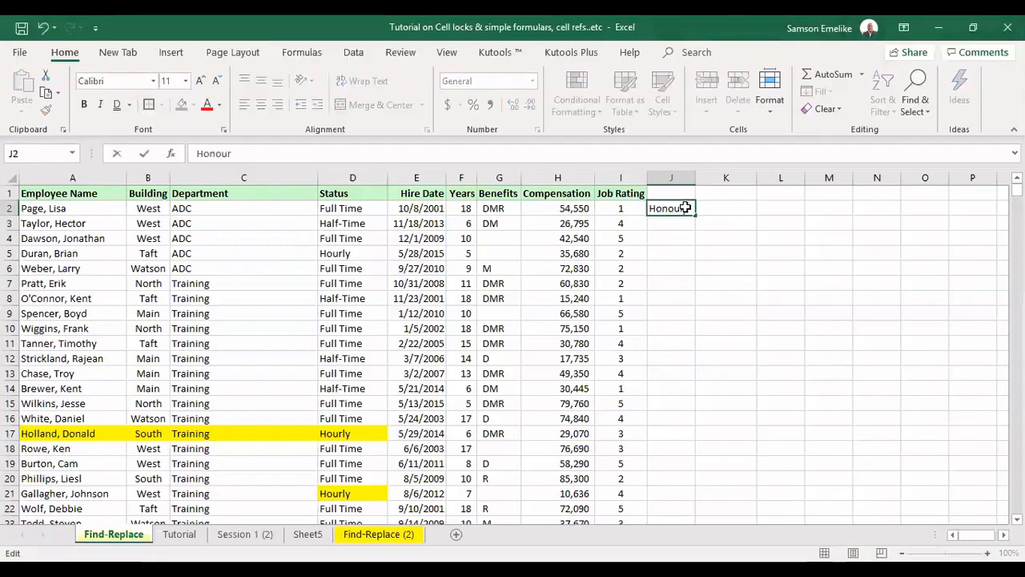
{"action": "key", "text": "Return"}
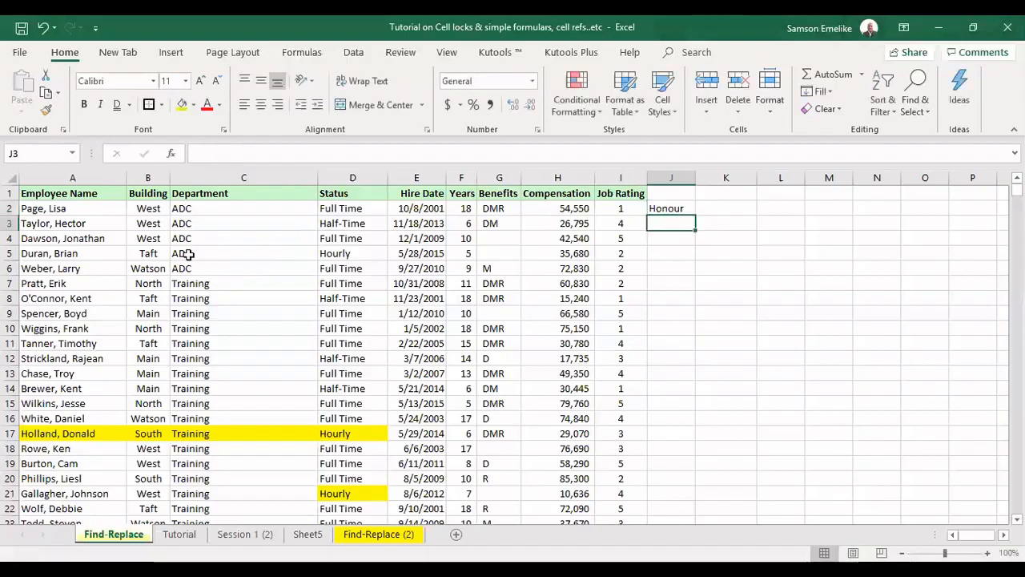
Fill J2 through J6, beside the ADC rows, with honour in one entry
{"action": "left_click_drag", "start_coordinate": [183, 208], "coordinate": [190, 267]}
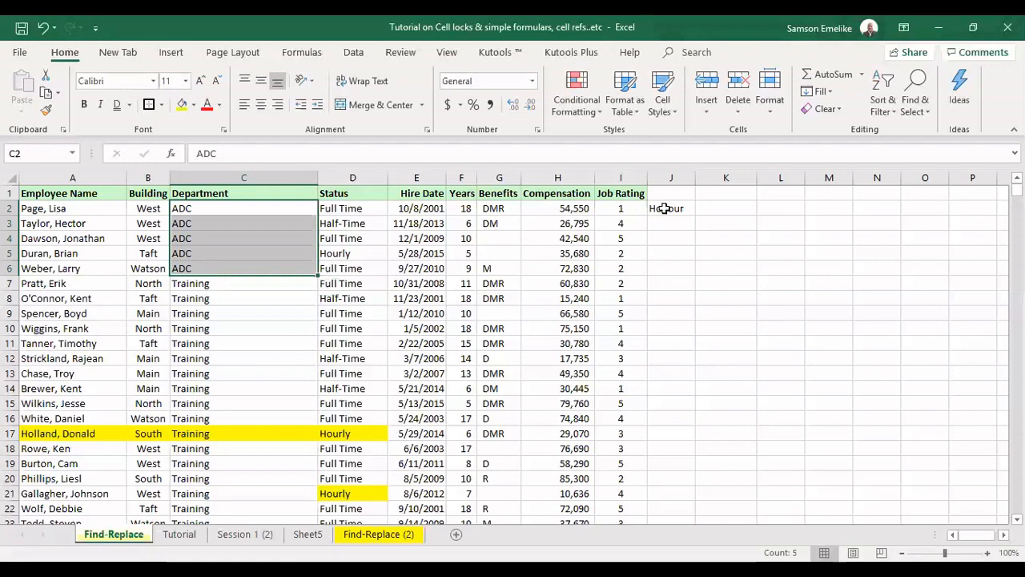
{"action": "left_click_drag", "start_coordinate": [665, 208], "coordinate": [675, 268]}
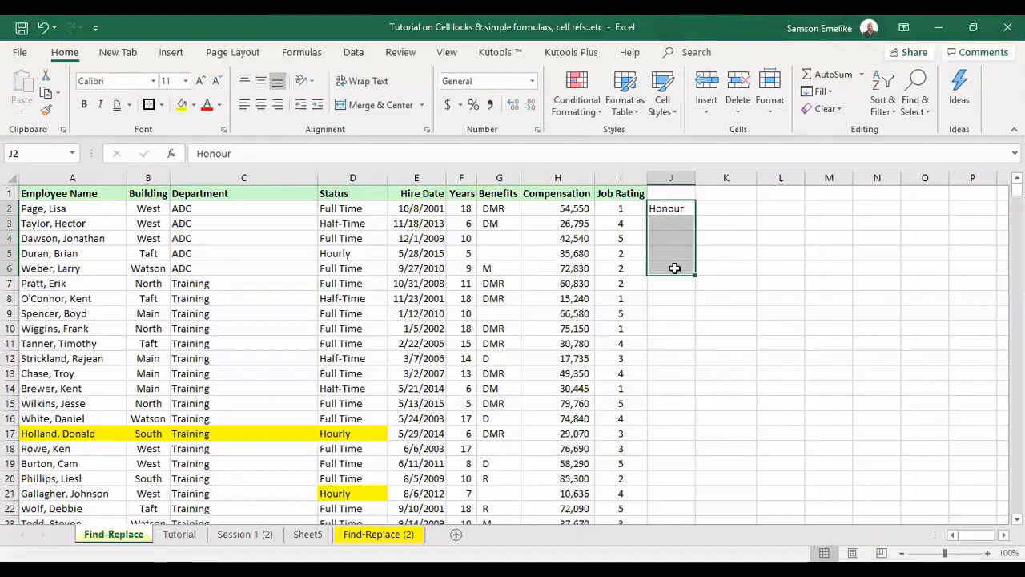
{"action": "type", "text": "h"}
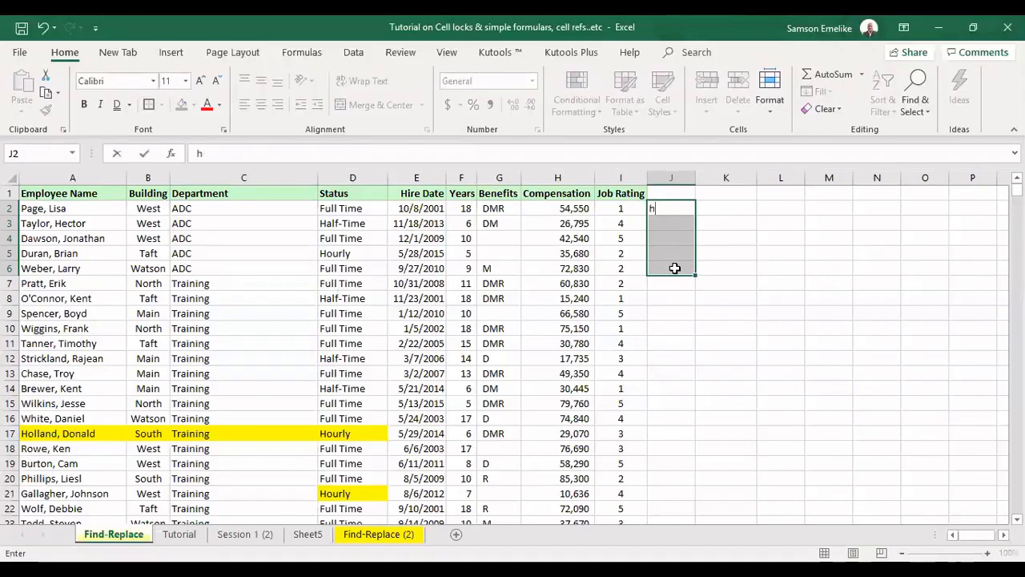
{"action": "type", "text": "onour"}
{"action": "key", "text": "ctrl+Return"}
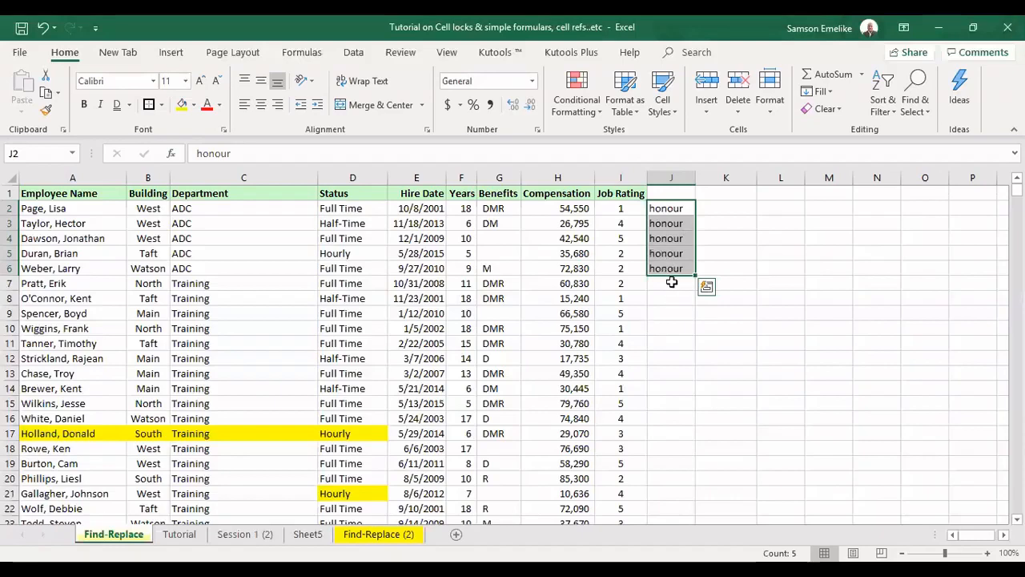
Fill J7 through J23, beside the Training rows, with Gold in one entry
{"action": "left_click_drag", "start_coordinate": [670, 284], "coordinate": [668, 377]}
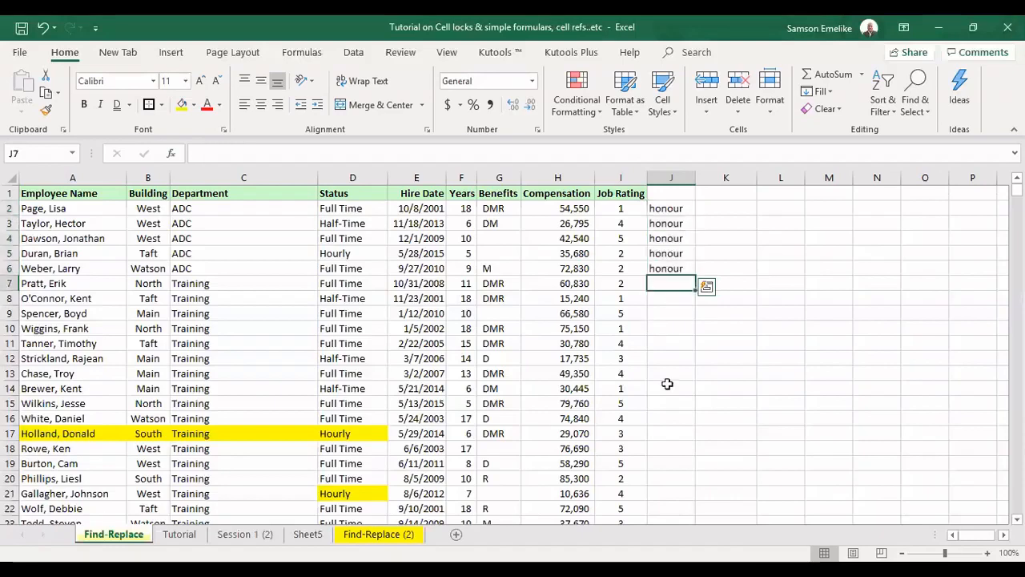
{"action": "left_click_drag", "start_coordinate": [681, 528], "coordinate": [677, 454]}
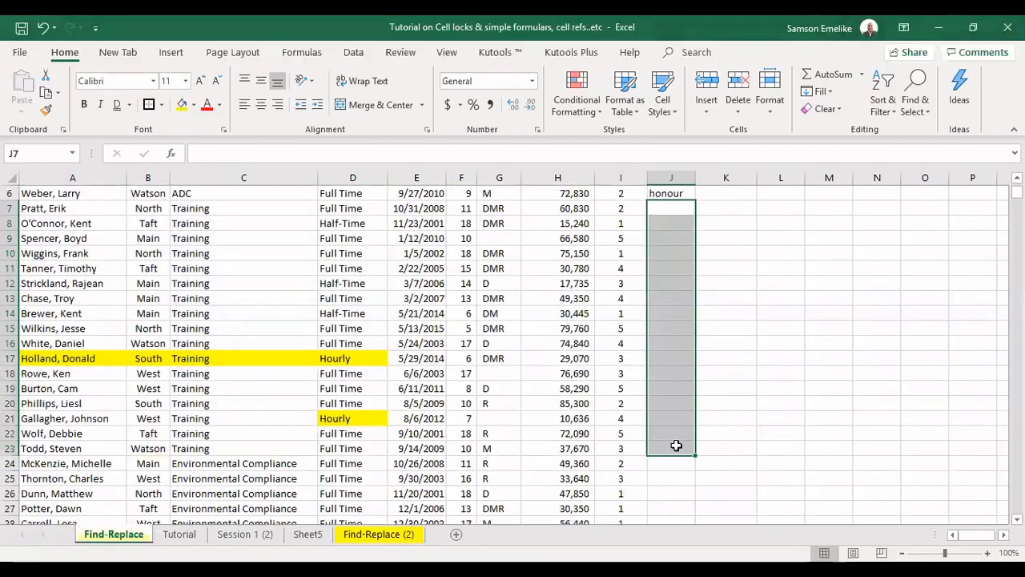
{"action": "type", "text": "G"}
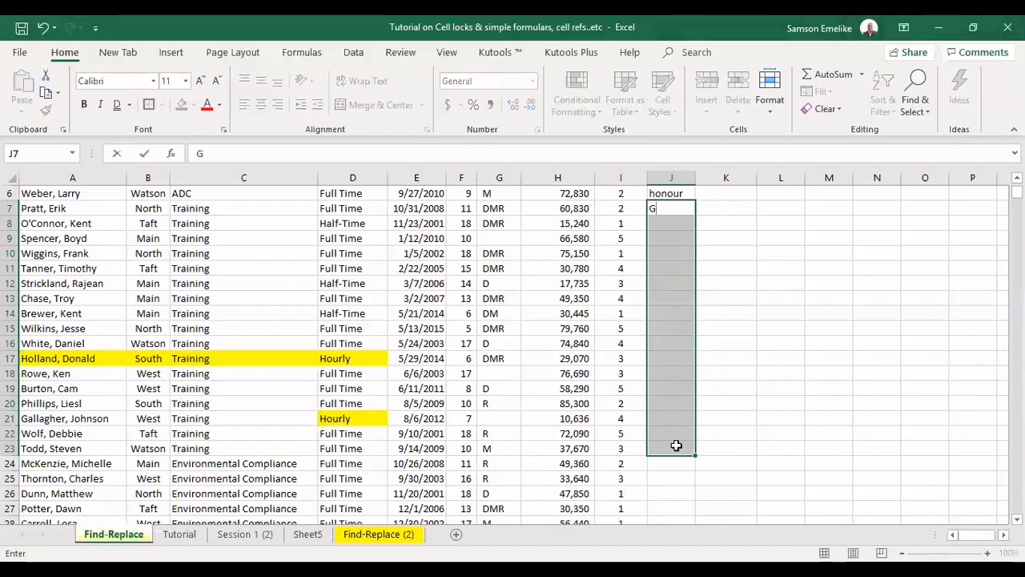
{"action": "type", "text": "old"}
{"action": "key", "text": "ctrl+Return"}
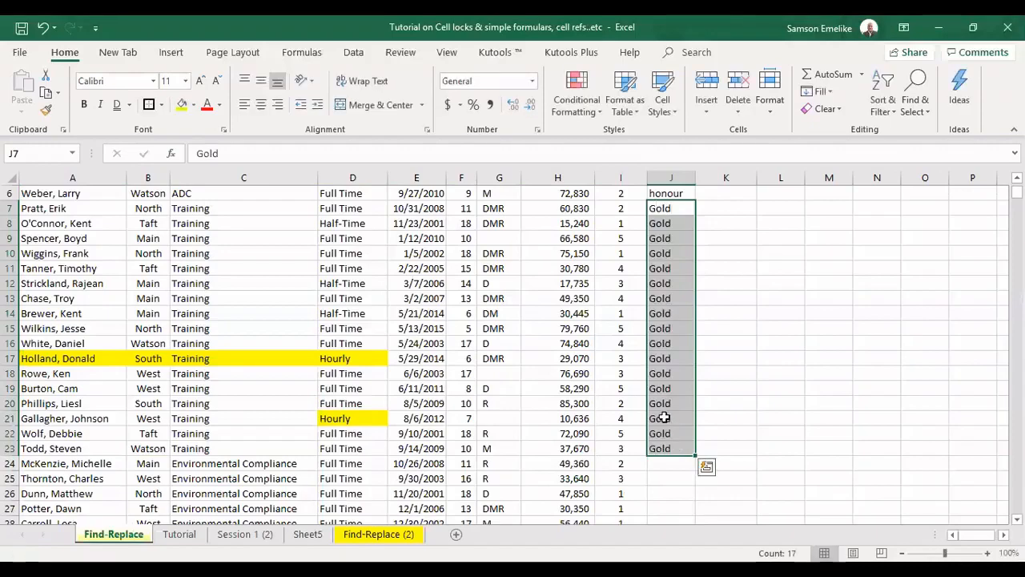
Enter the example west.adc in cell K2, combining building and department
{"action": "scroll", "coordinate": [642, 385], "scroll_direction": "up", "scroll_amount": 2}
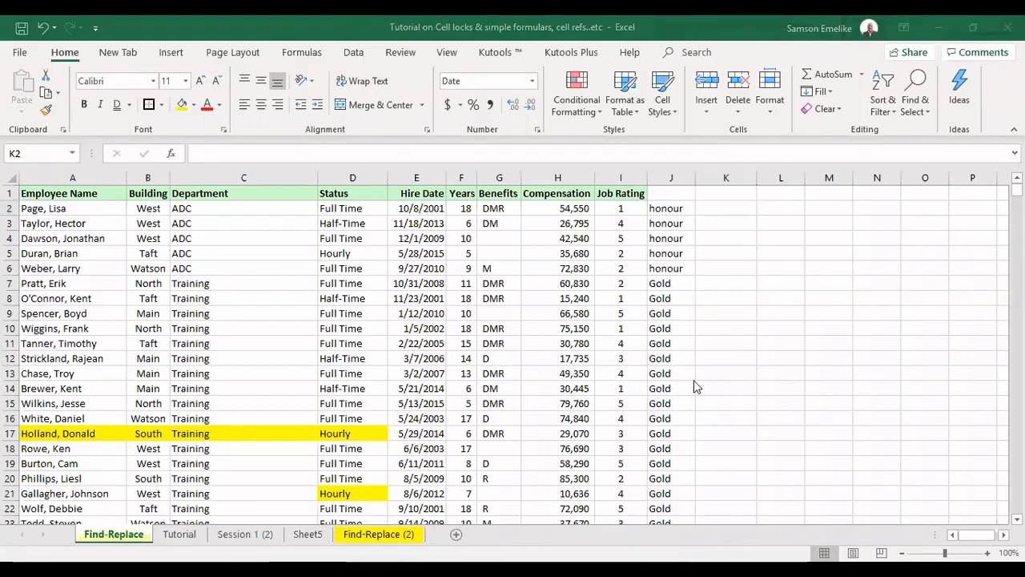
{"action": "left_click", "coordinate": [715, 243]}
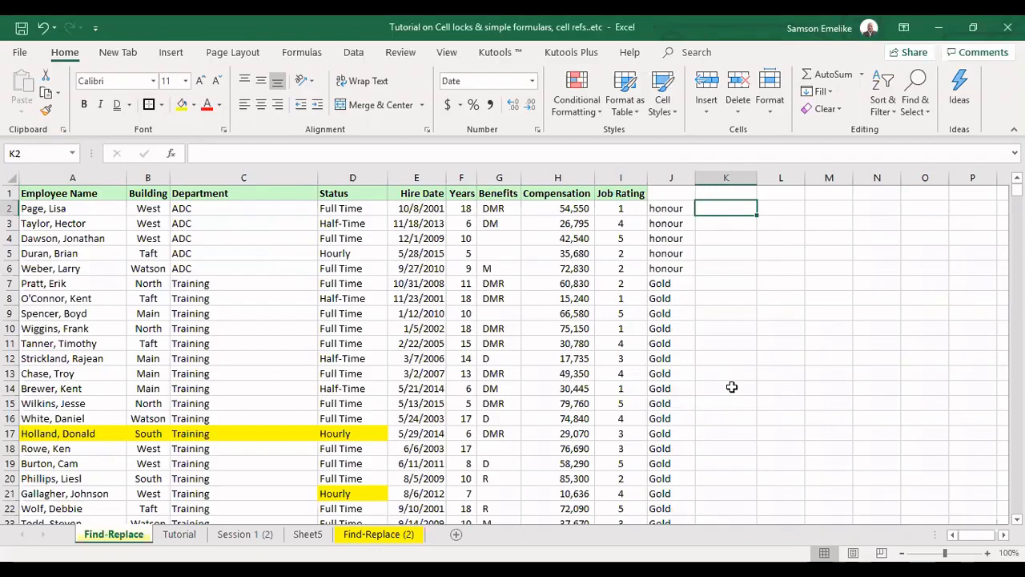
{"action": "type", "text": "wes"}
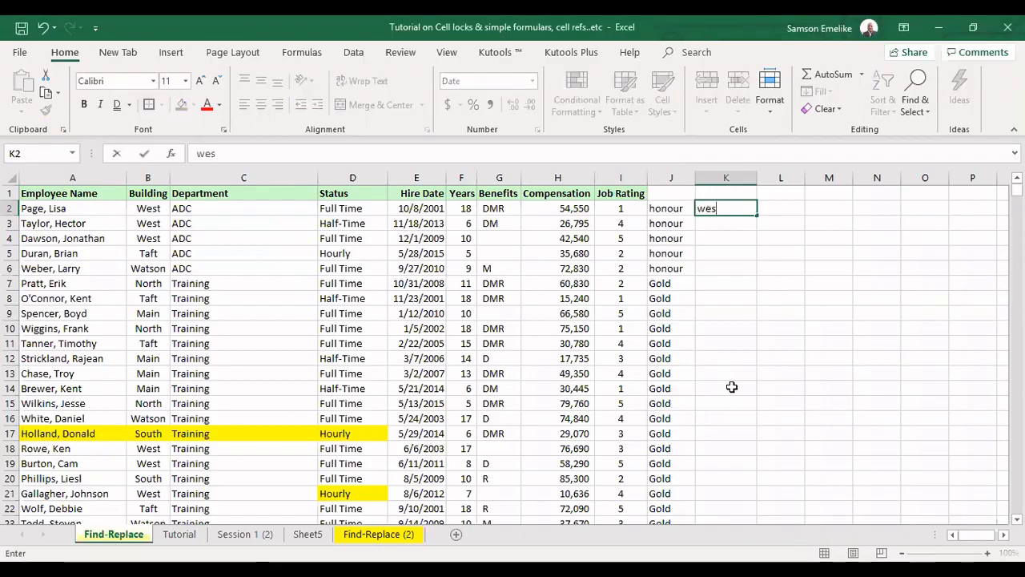
{"action": "type", "text": "t.adc"}
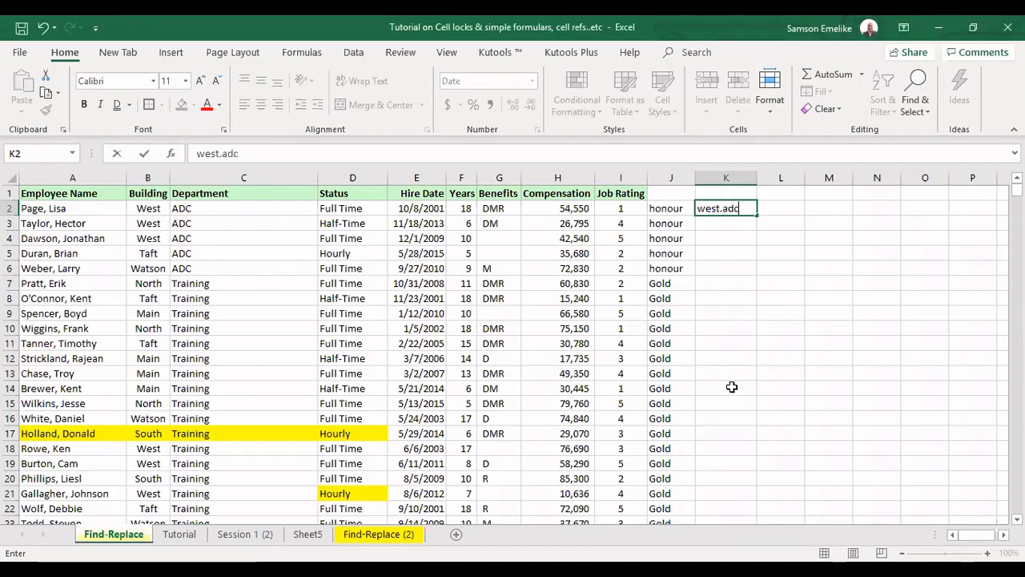
{"action": "key", "text": "ctrl+Return"}
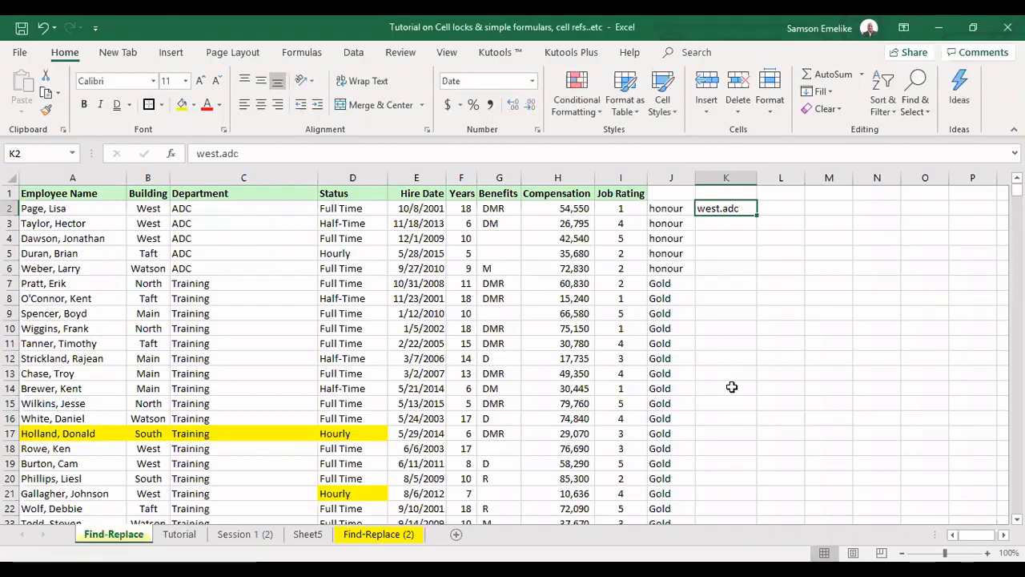
Flash Fill column K with building.department values for every employee
{"action": "key", "text": "ctrl+e"}
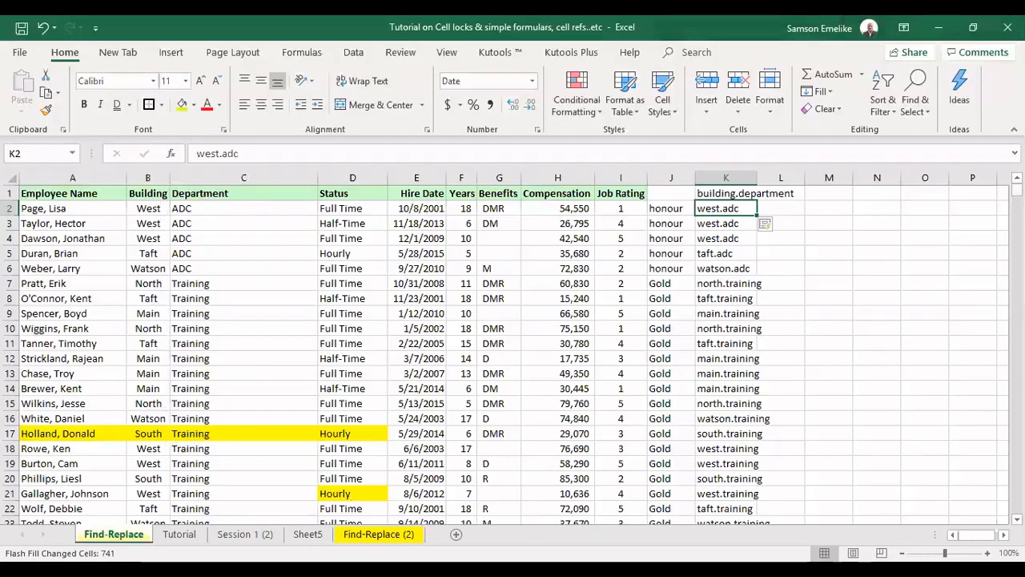
{"action": "mouse_move", "coordinate": [1016, 192]}
{"action": "left_mouse_down"}
{"action": "mouse_move", "coordinate": [1017, 506]}
{"action": "mouse_move", "coordinate": [1016, 192]}
{"action": "left_mouse_up"}
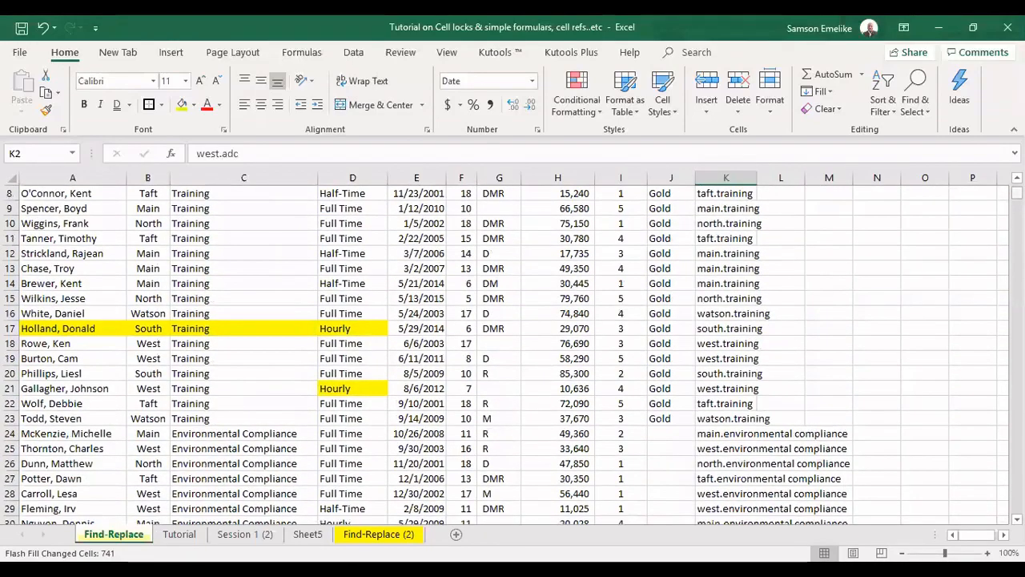
{"action": "scroll", "coordinate": [934, 200], "scroll_direction": "up", "scroll_amount": 3}
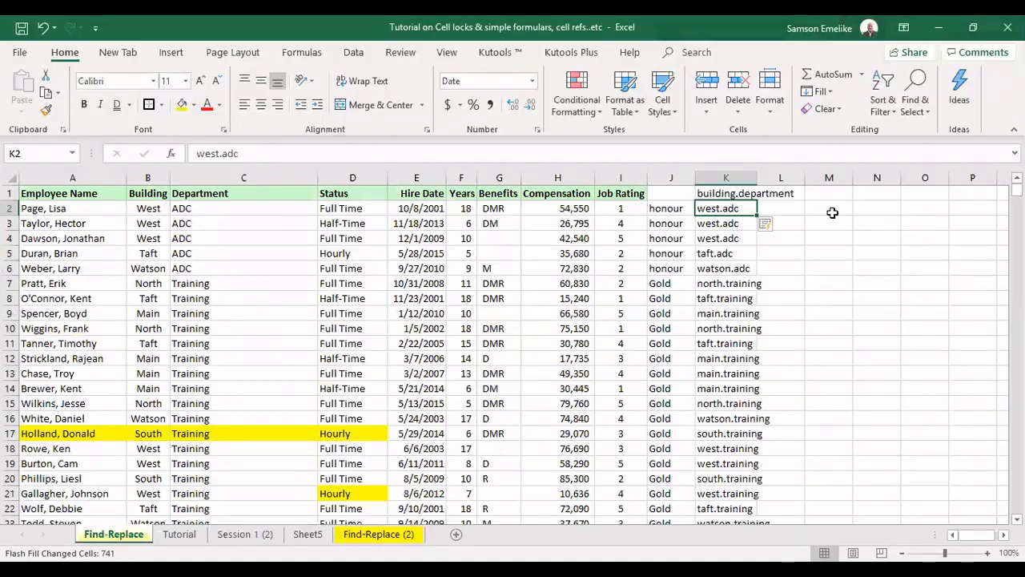